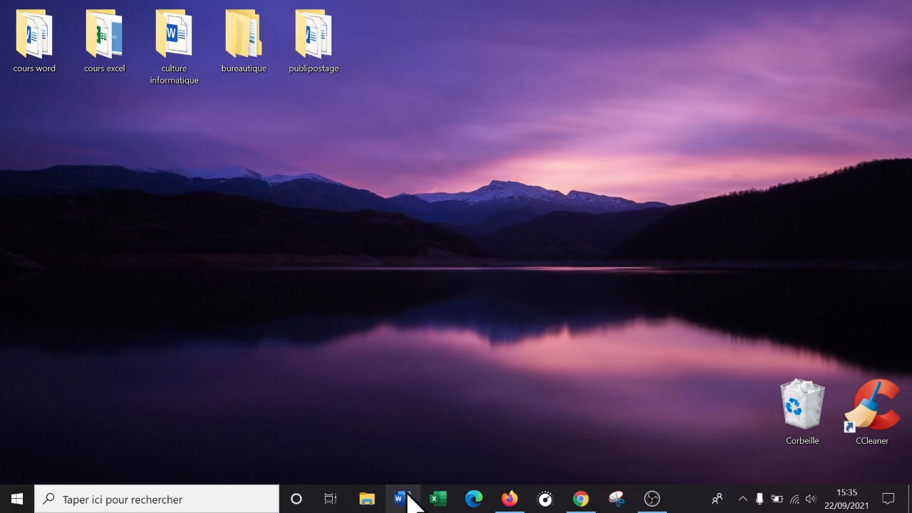
- Create a blank document in Word and save it in the Bureau folder under the name puces
click(403, 501)
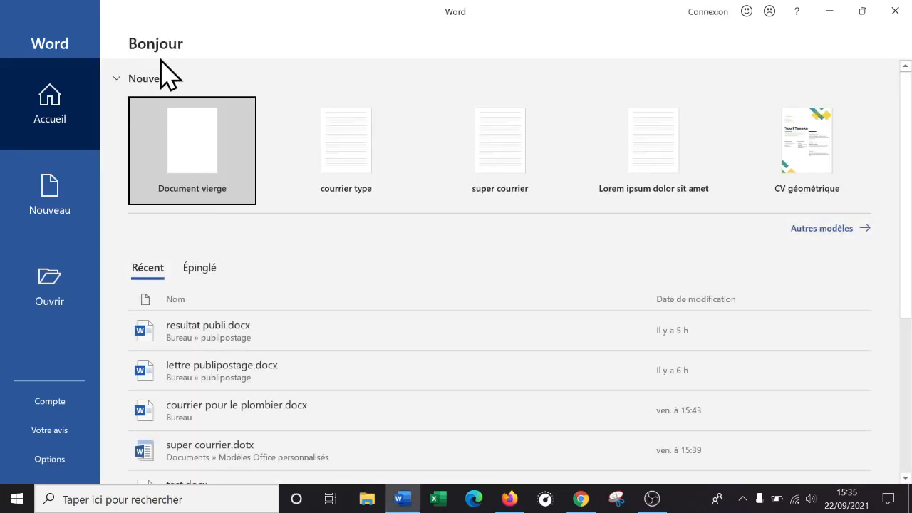
click(189, 150)
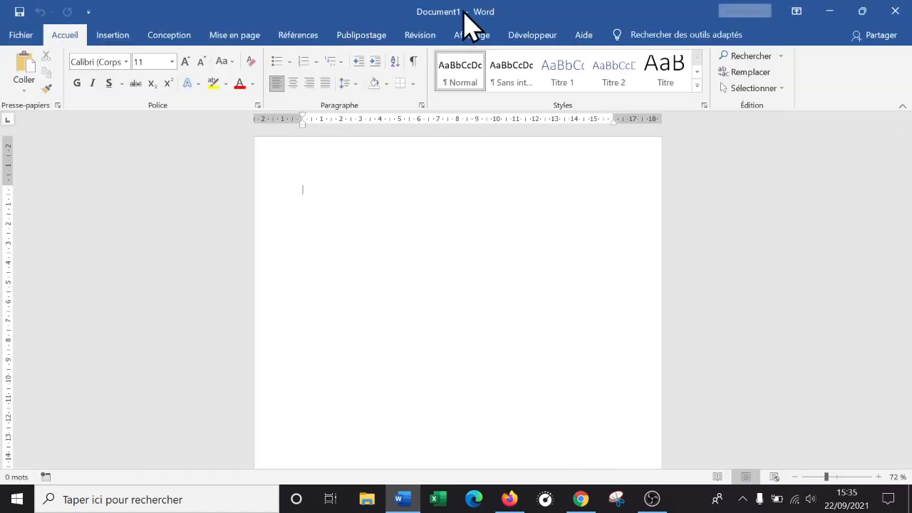
click(20, 12)
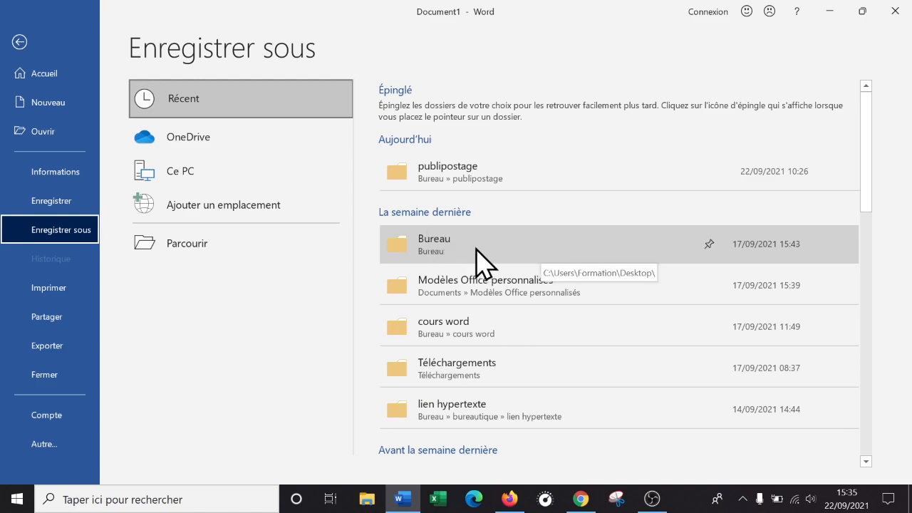
click(440, 245)
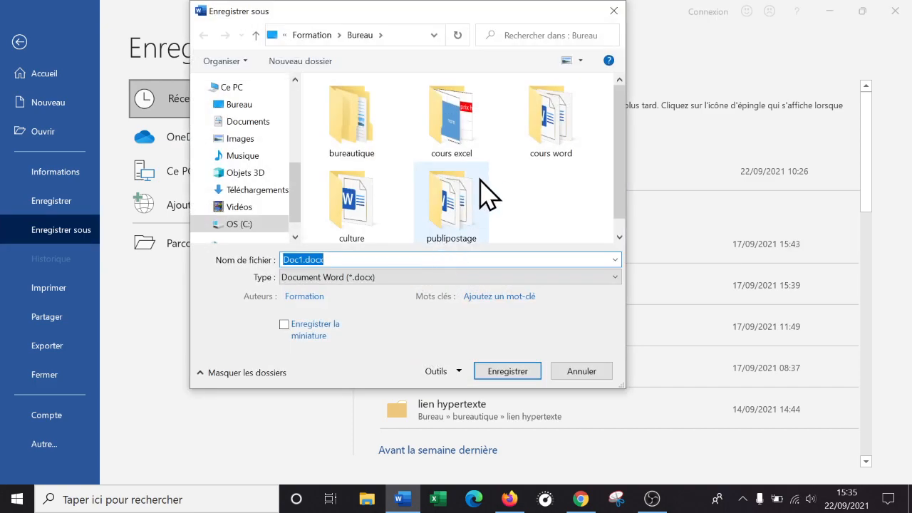
scroll(617, 188, down, 1)
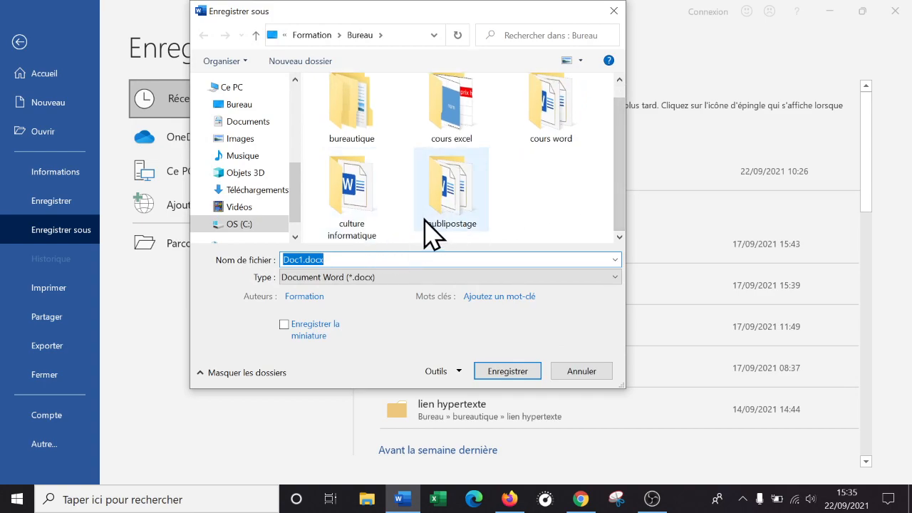
key(BackSpace)
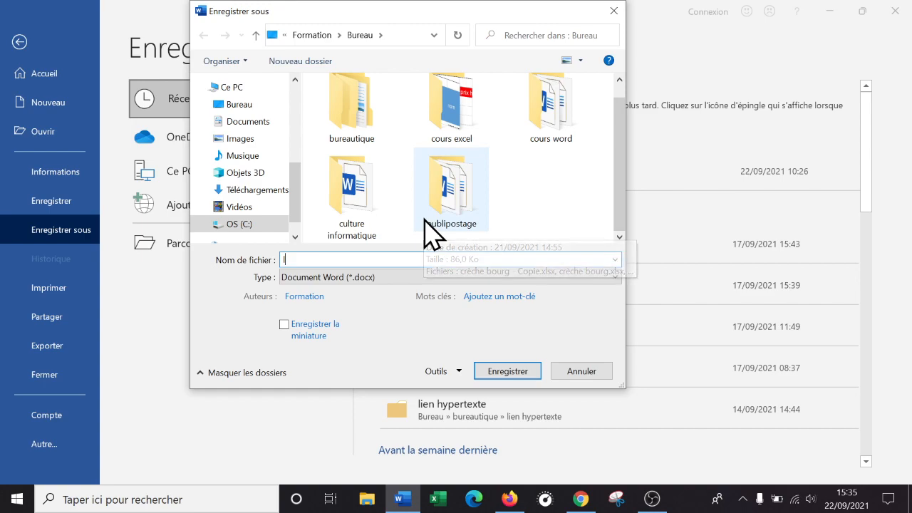
text(les )
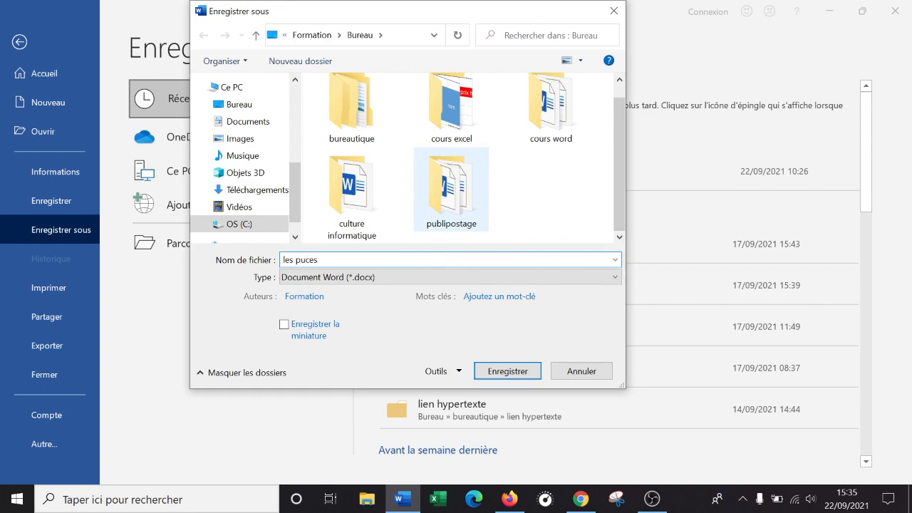
text(puces)
drag(294, 261, 200, 258)
key(BackSpace)
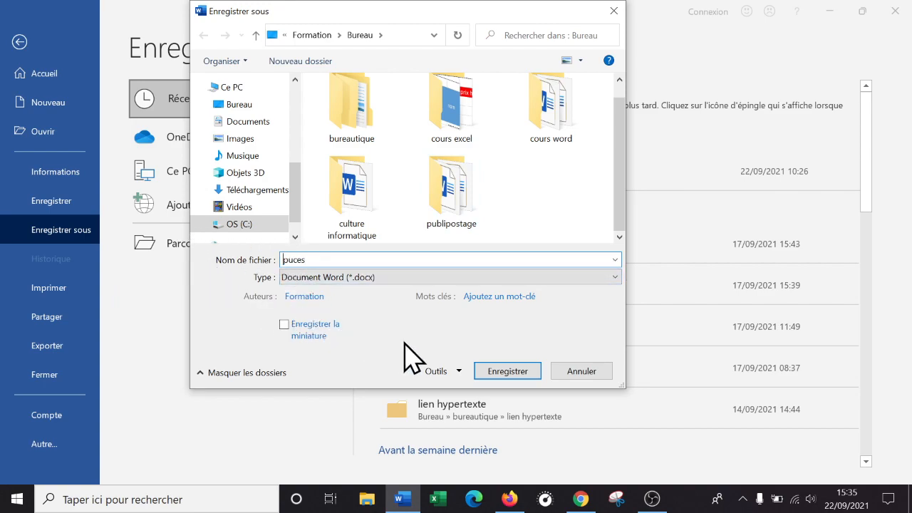
click(503, 371)
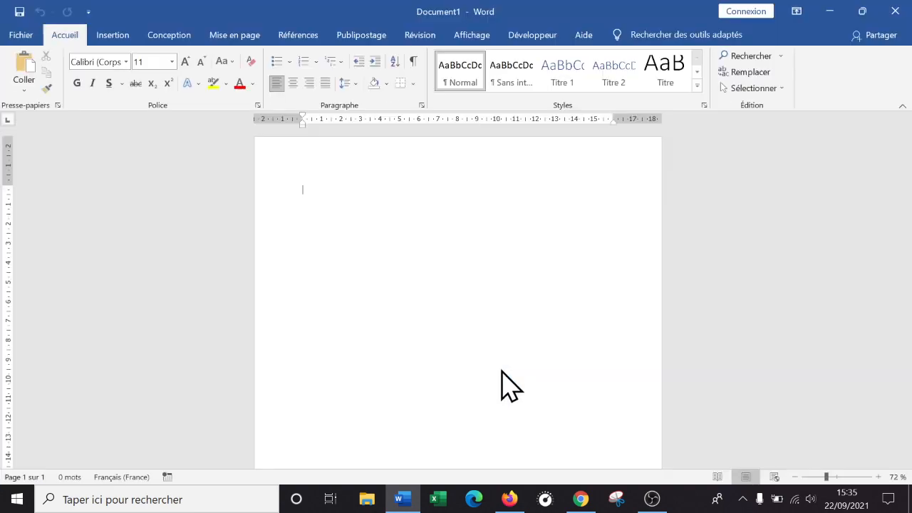
- Set the document's zoom to 110 %
click(880, 476)
click(881, 477)
click(881, 477)
click(880, 477)
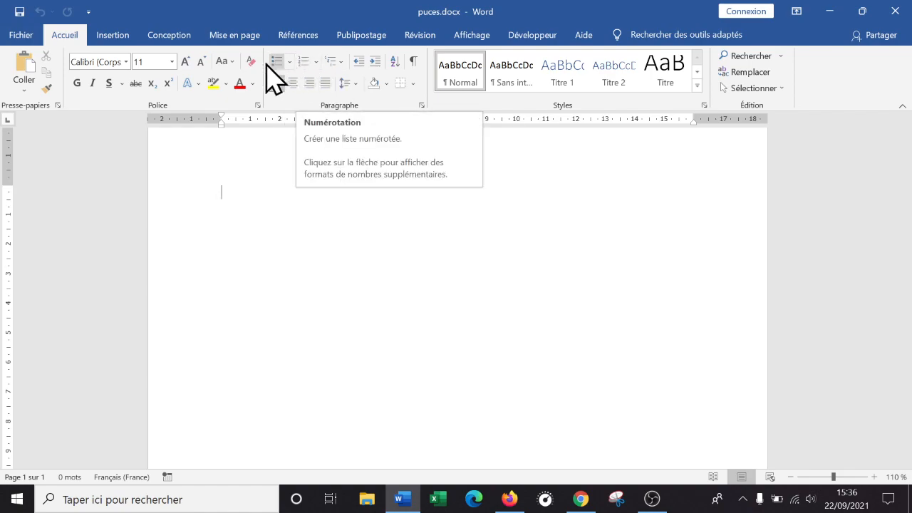
- Look through the Hiérarchie and Pyramide layouts offered for SmartArt graphics without inserting one
click(173, 38)
click(122, 35)
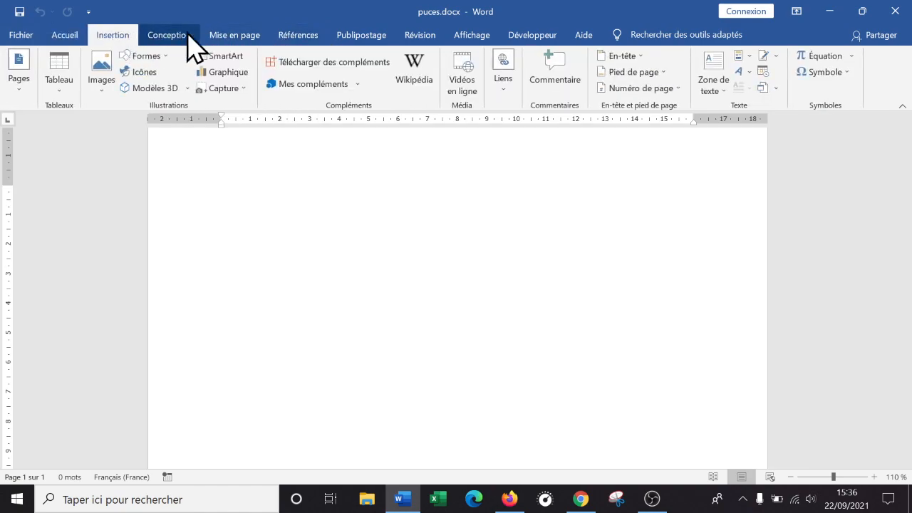
click(241, 57)
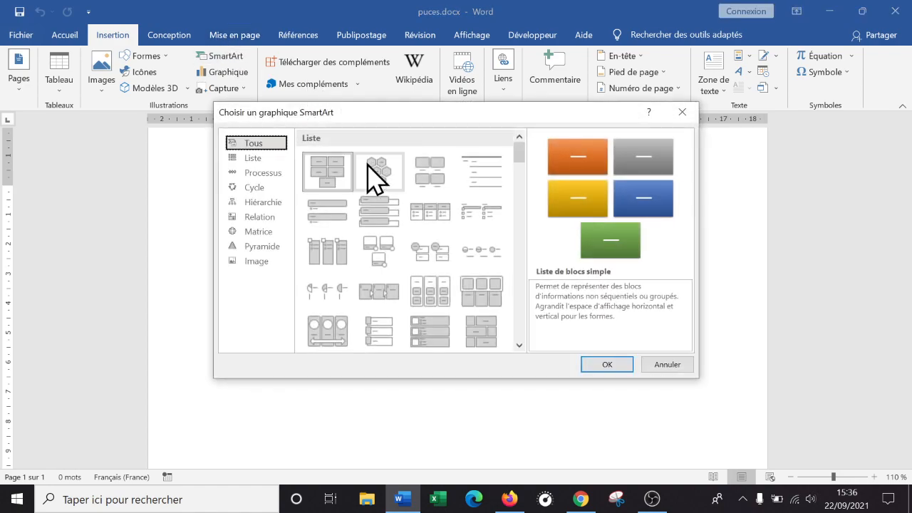
click(265, 202)
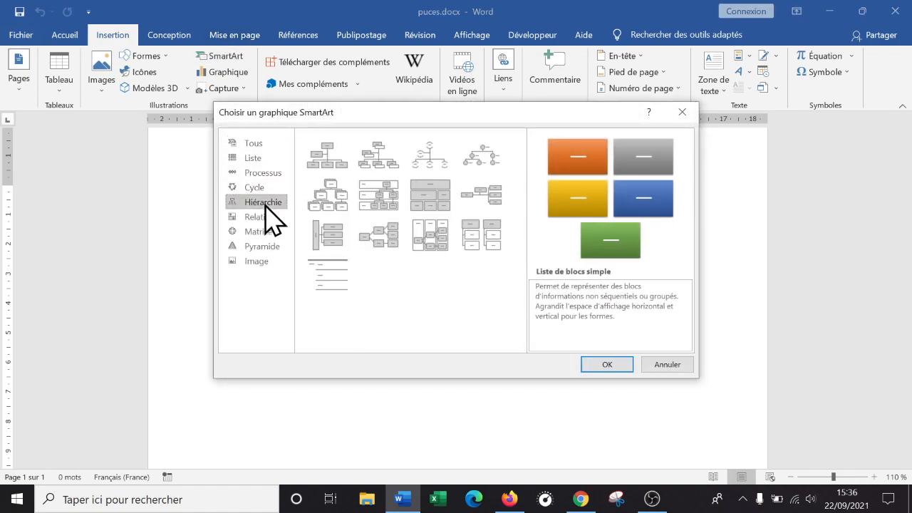
click(265, 246)
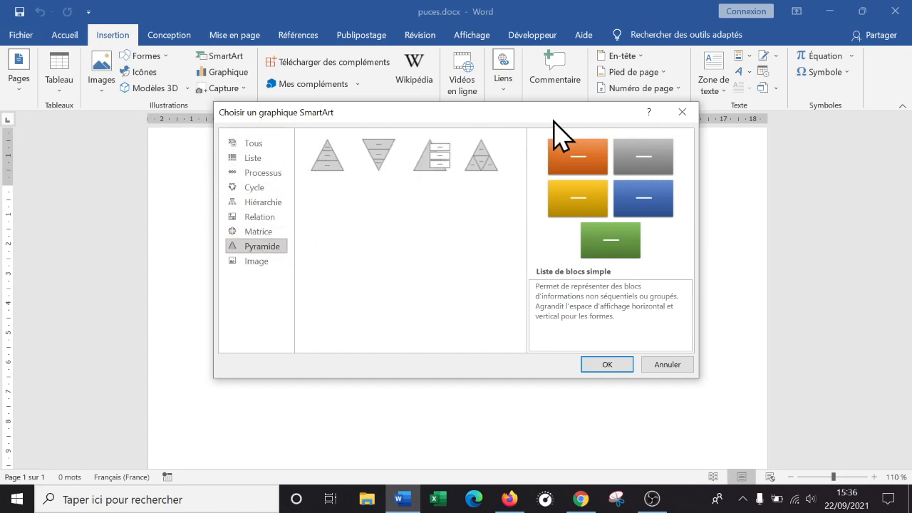
click(676, 115)
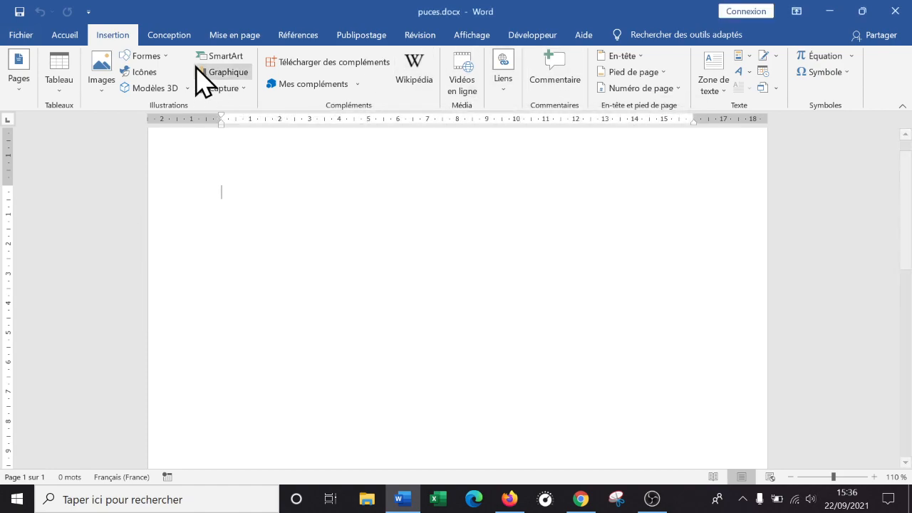
- Start a bulleted list at the beginning of the page with the items Alimentaire and Quicaillerie
click(68, 37)
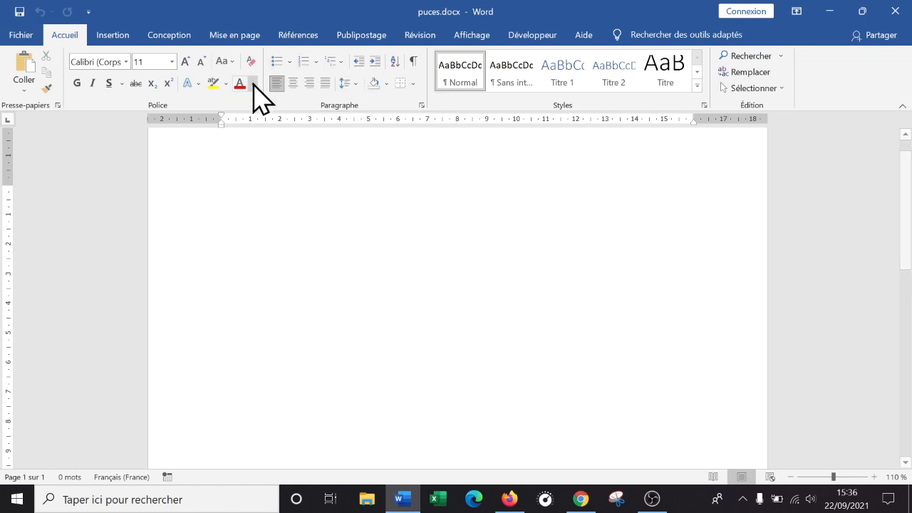
click(283, 63)
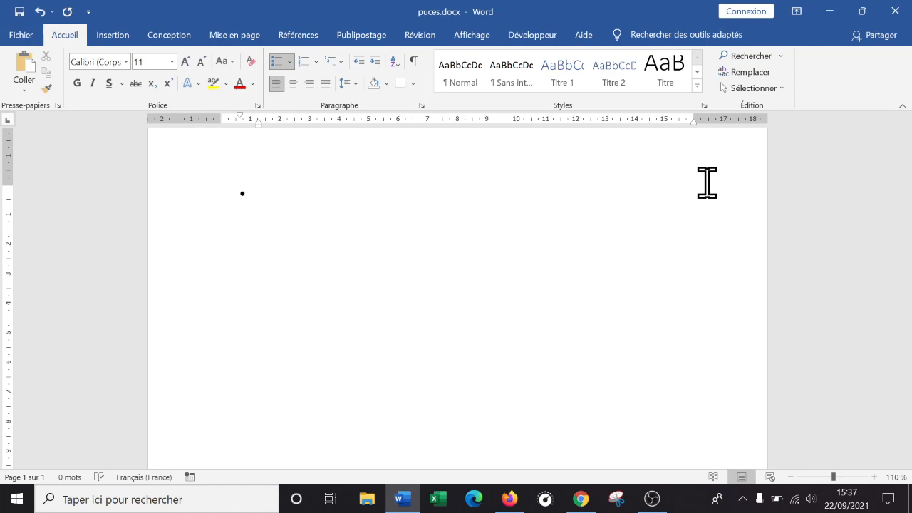
text(Al)
text(ui)
text(caillerie)
key(Return)
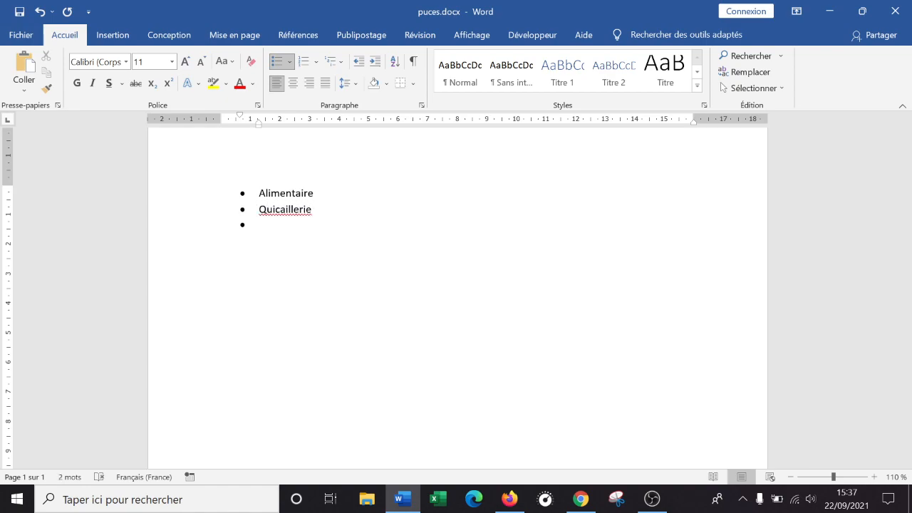
- Correct the misspelled second item to the suggested Quincaillerie and add Boulanger as the third bullet
right_click(275, 211)
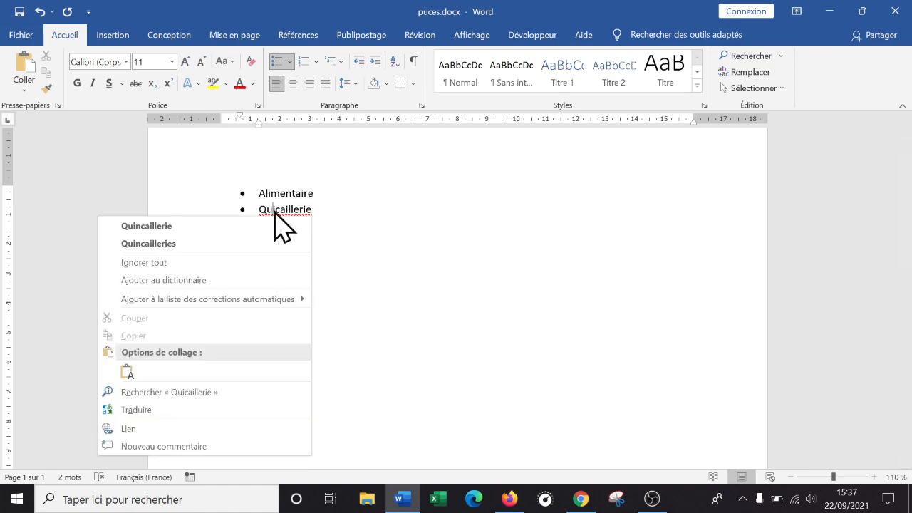
click(271, 226)
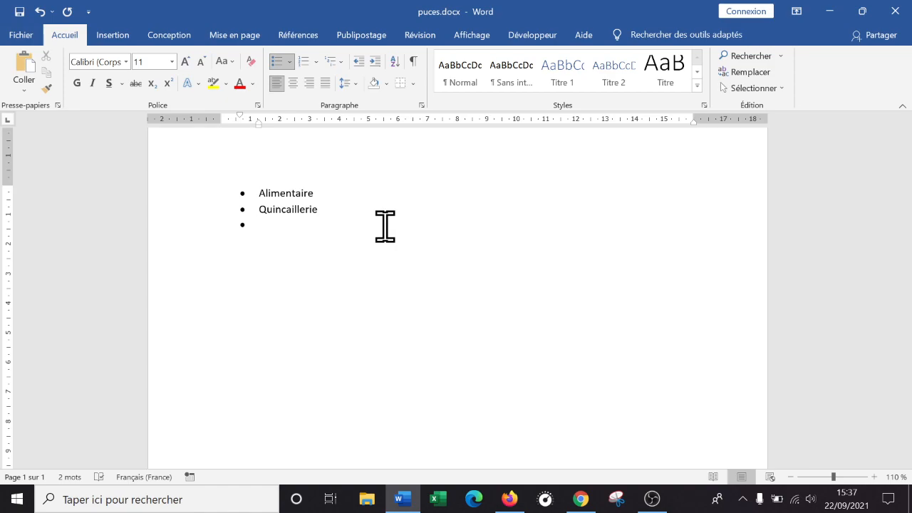
text(Boulanger)
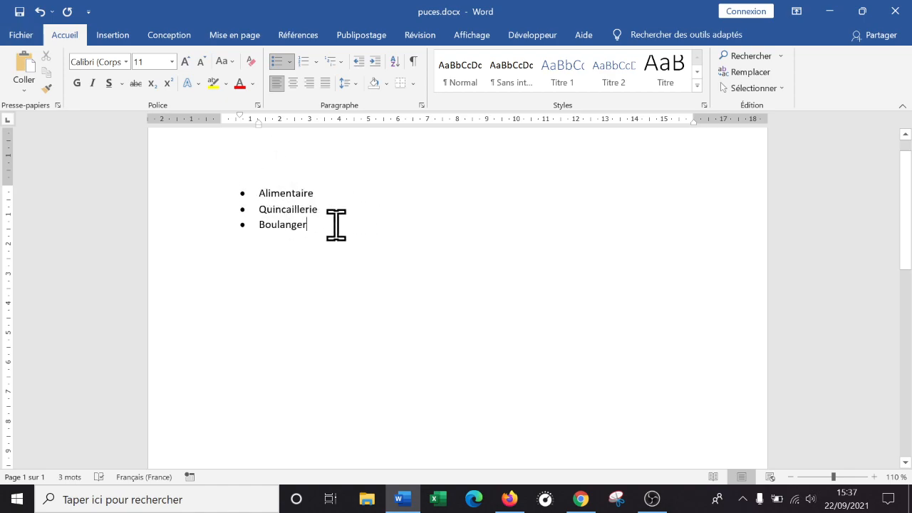
- End the bulleted list after Boulanger and, back in the Word document, write the unbulleted filler text "Aergaerg aerokggkakreg aergtiagjert" below it
click(387, 193)
click(352, 222)
key(Return)
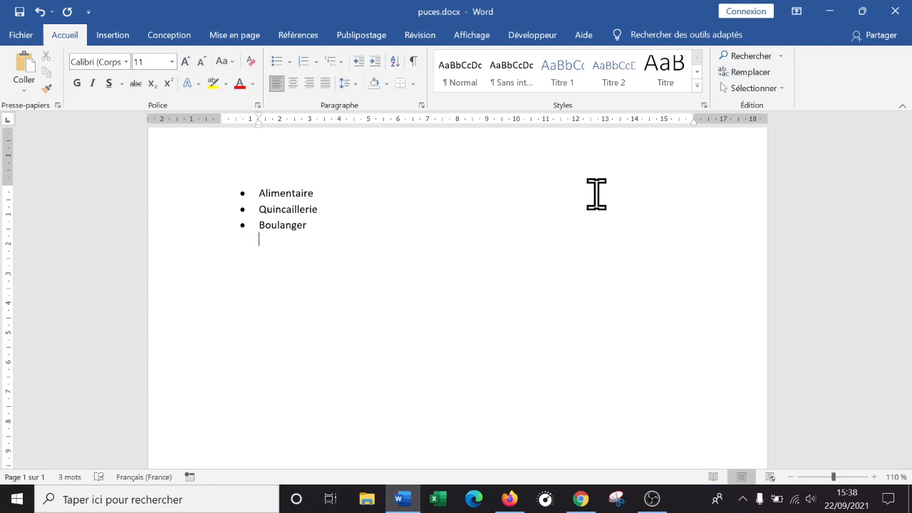
key(BackSpace)
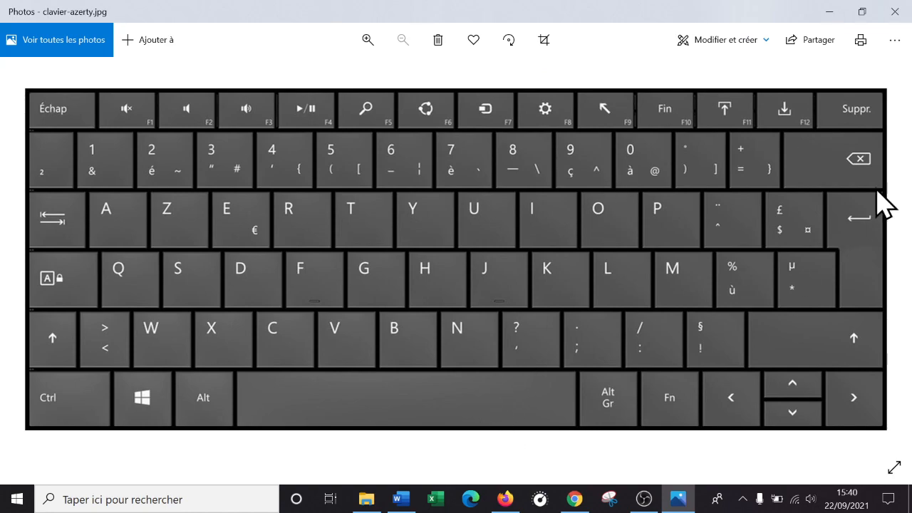
click(402, 498)
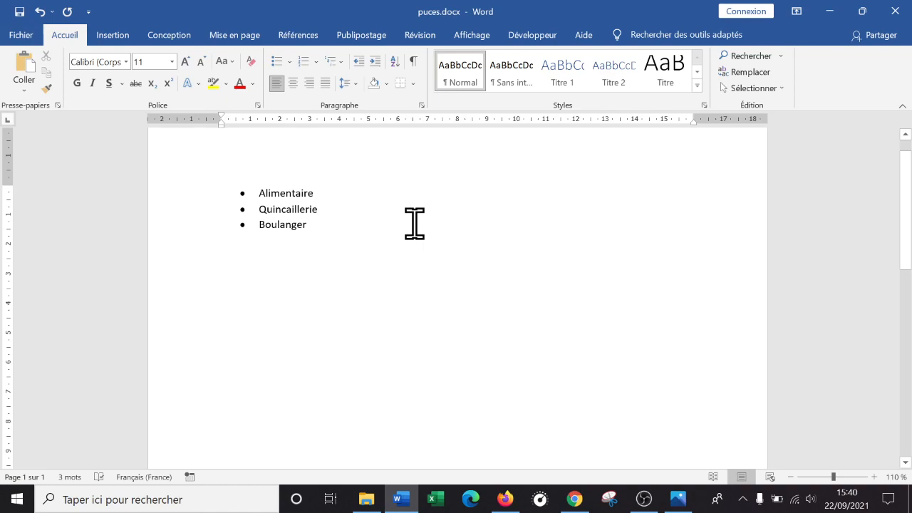
key(Return)
text(aergaerg aerokggkakreg aergt)
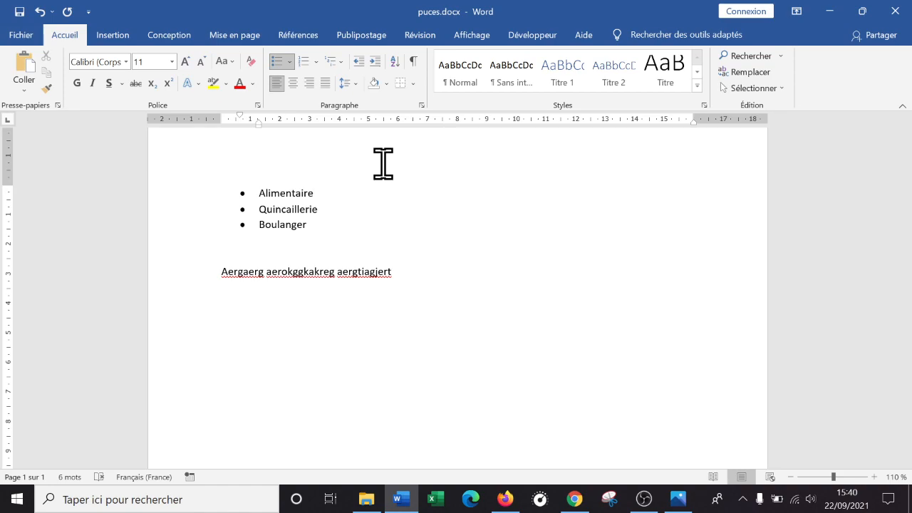
- Add the second-level bullets Fruits and Légumes under Alimentaire
key(Return)
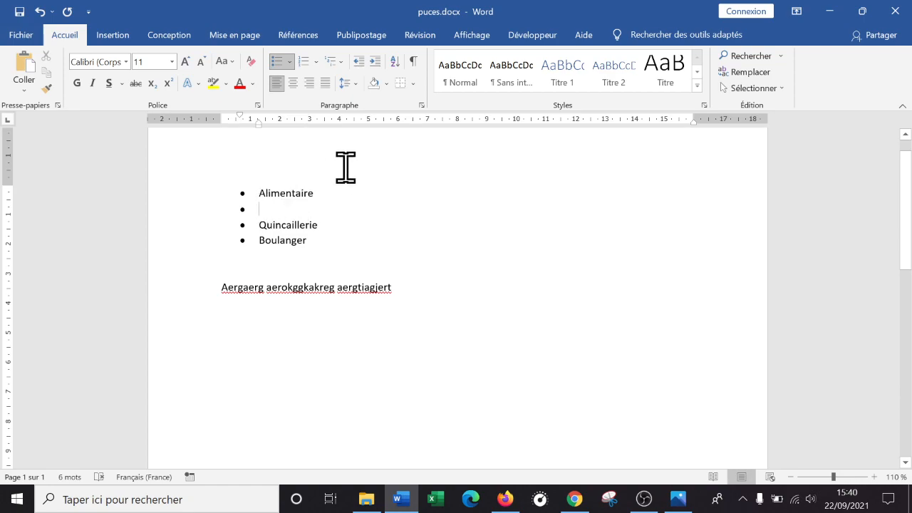
key(Tab)
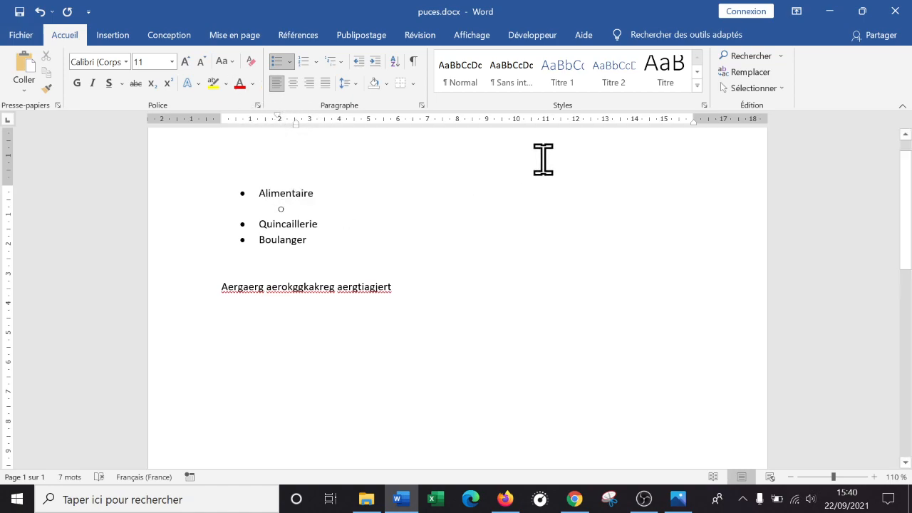
text(F)
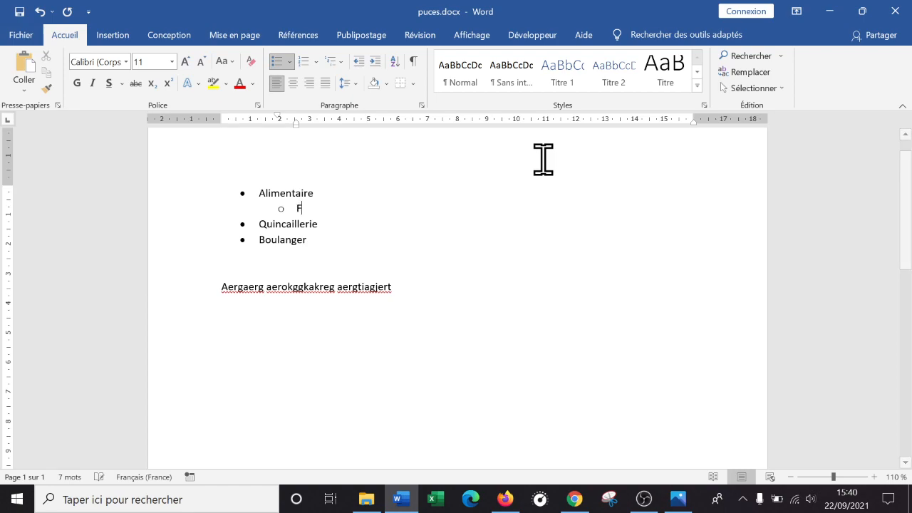
text(ruits)
key(Return)
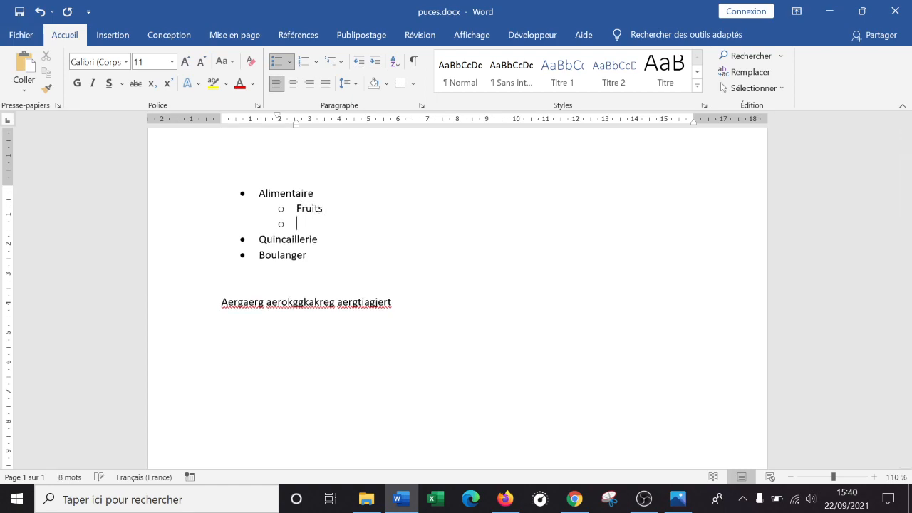
text(Légumes)
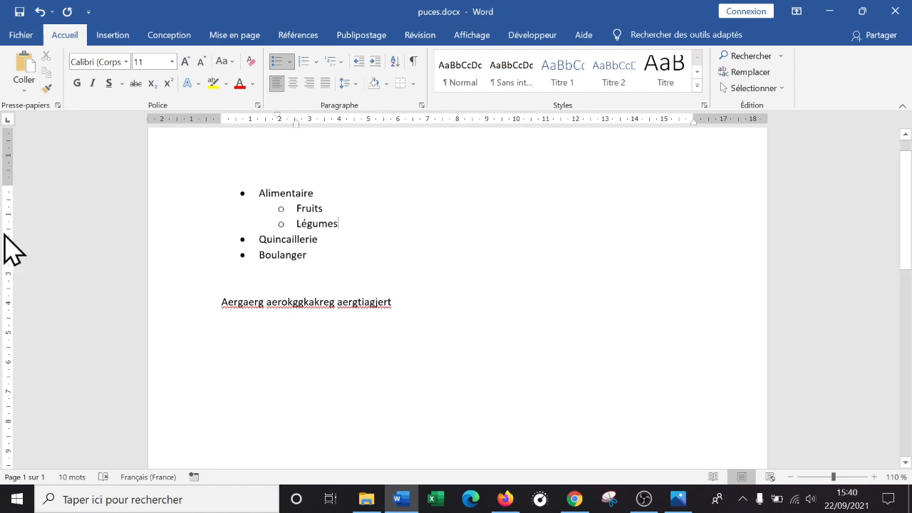
- Add the second-level bullets Outils and Ampoules under Quincaillerie
click(360, 244)
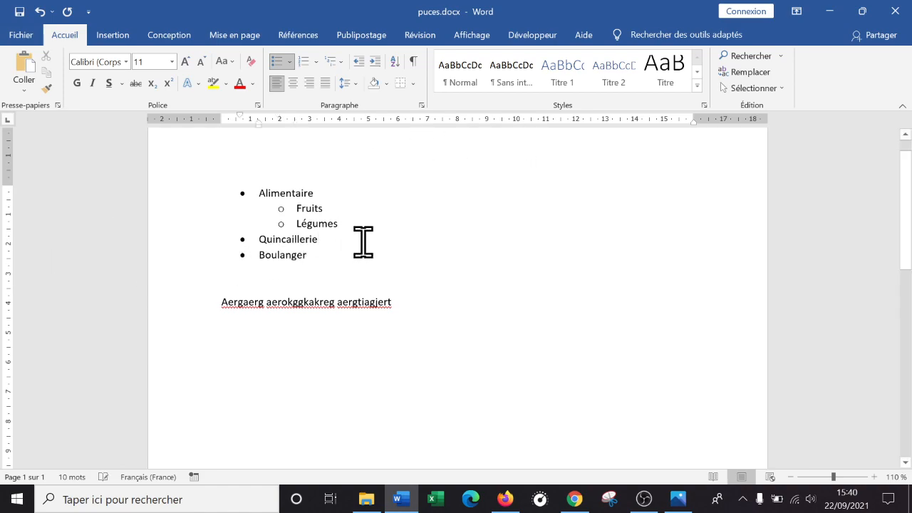
key(Return)
key(Tab)
text(Outils)
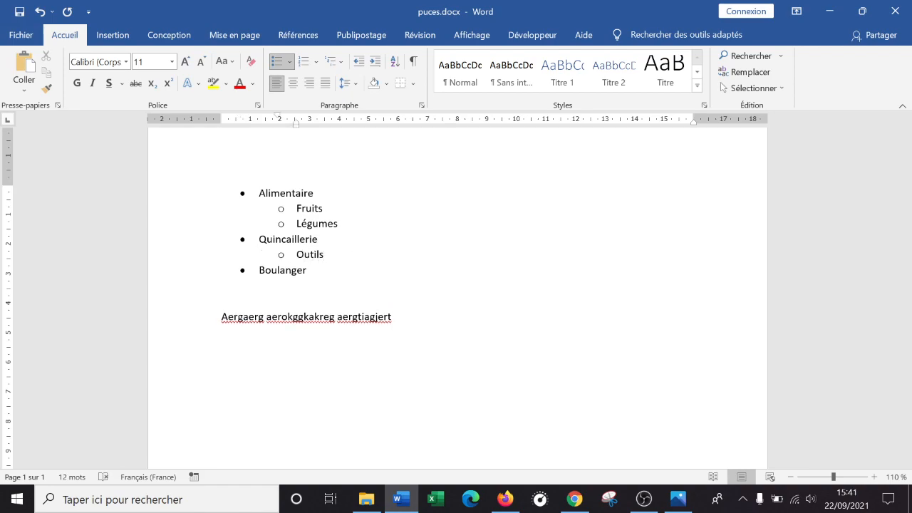
key(Return)
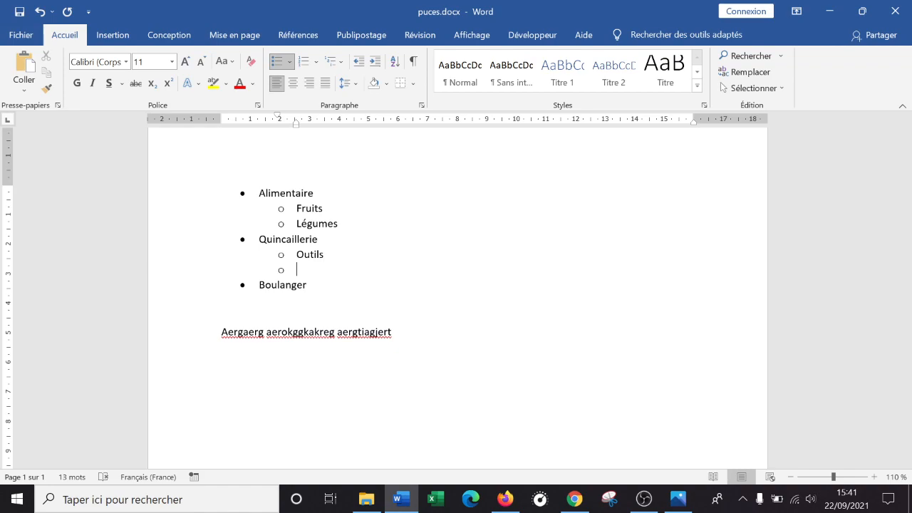
text(Ampoulees)
click(435, 187)
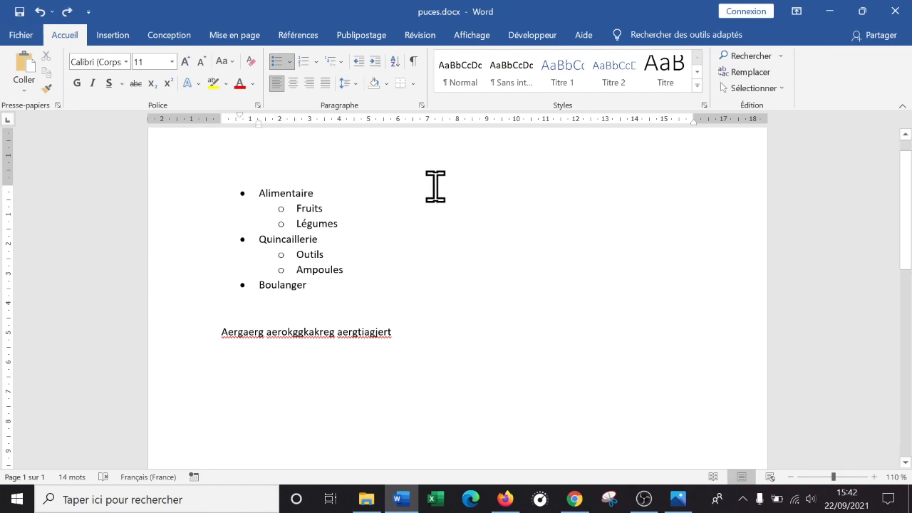
click(381, 204)
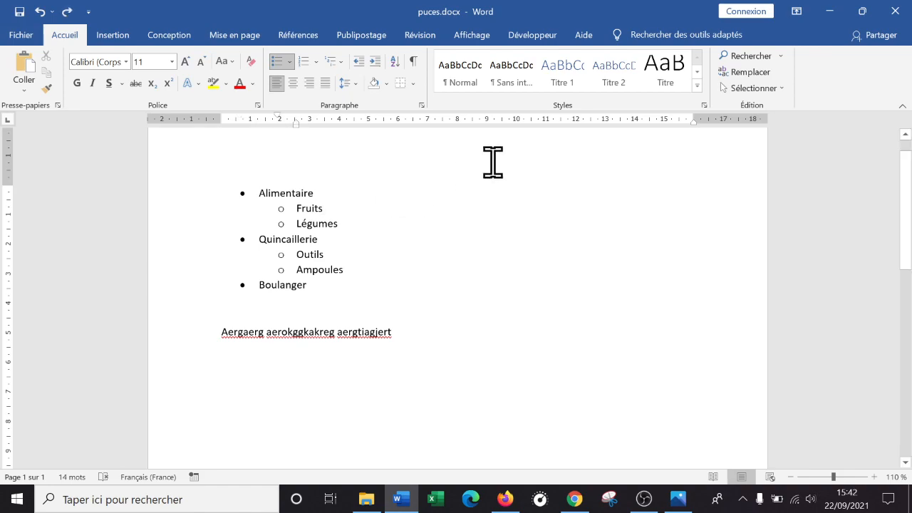
click(340, 223)
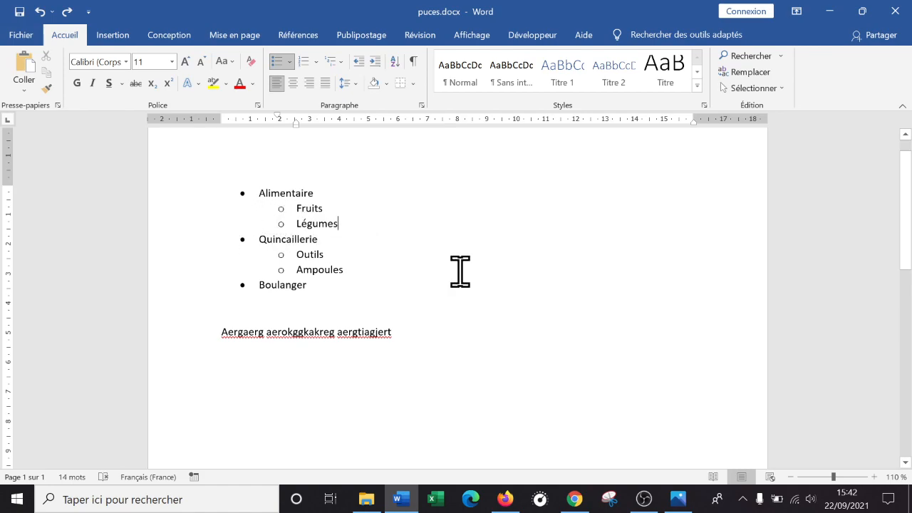
click(643, 499)
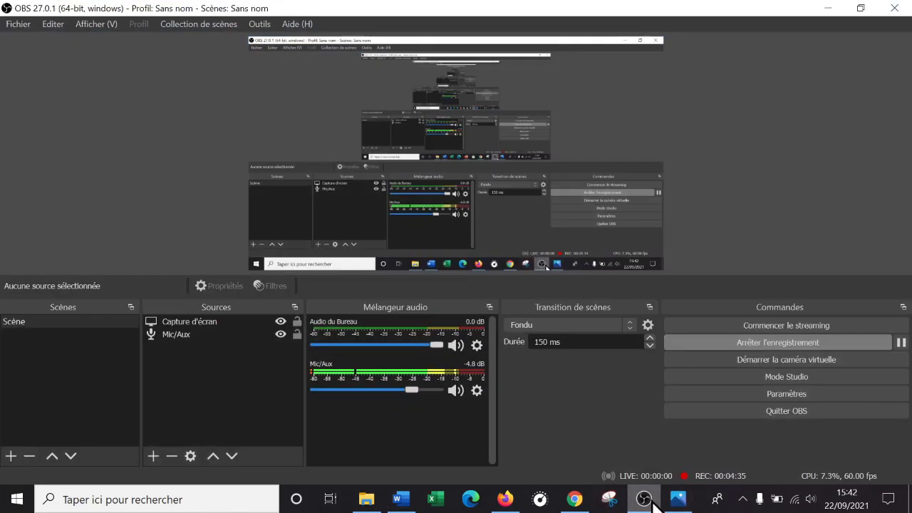
click(643, 499)
- Consult the AZERTY keyboard picture in Photos and, back in Word, promote Légumes to the first level and demote it again
click(677, 499)
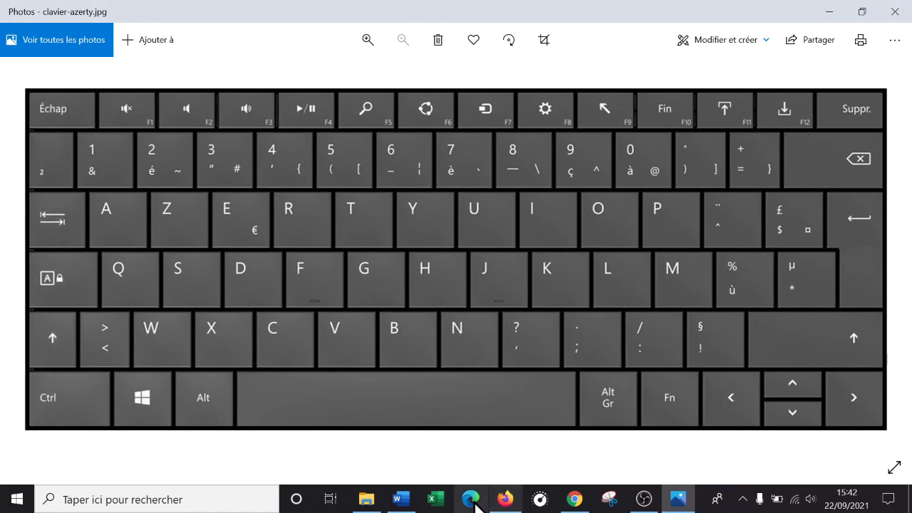
click(401, 499)
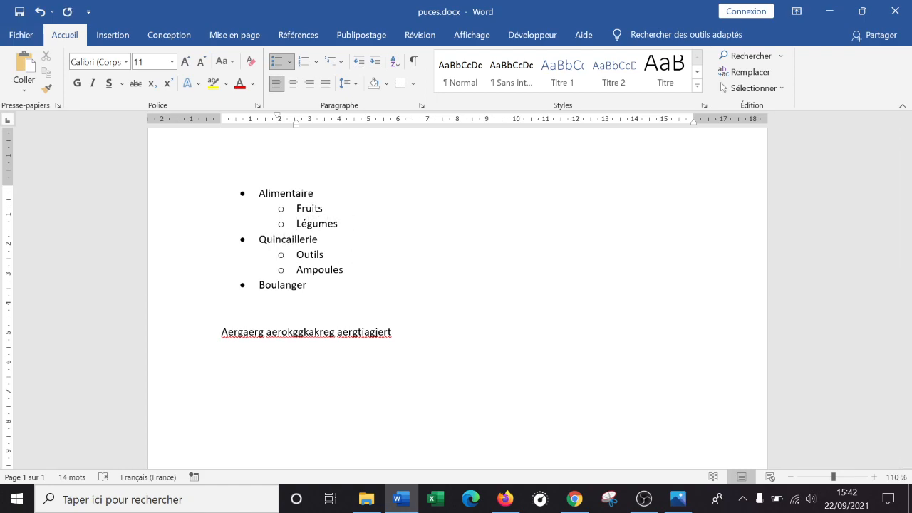
key(Home)
key(shift+Tab)
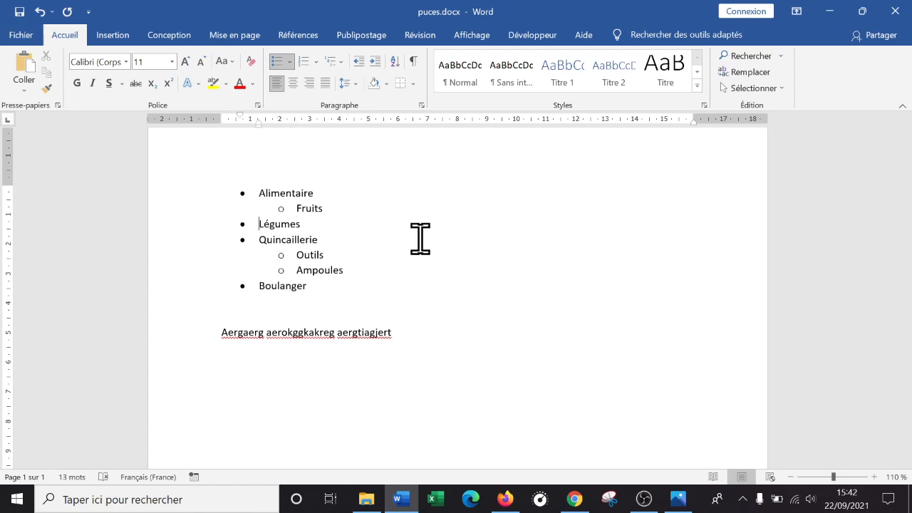
key(Tab)
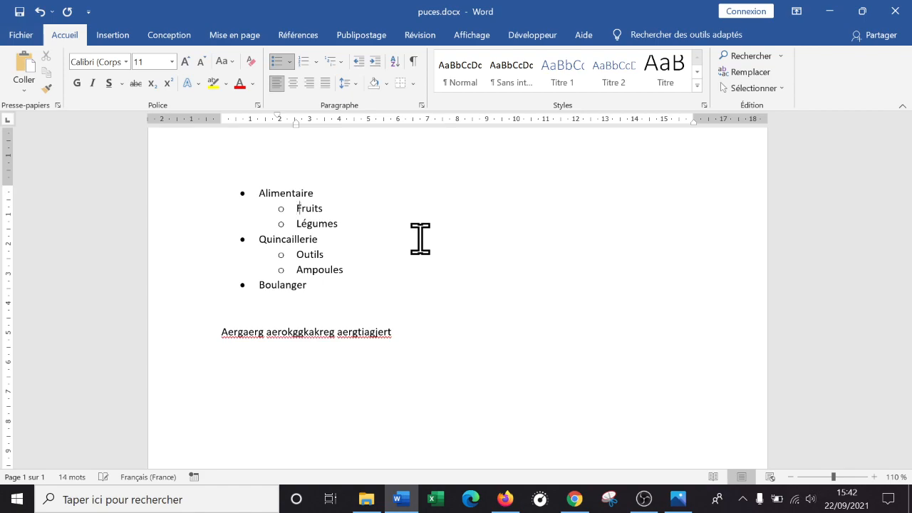
- Add the second-level bullets Banane, Abricot and Poire between Fruits and Légumes
key(Return)
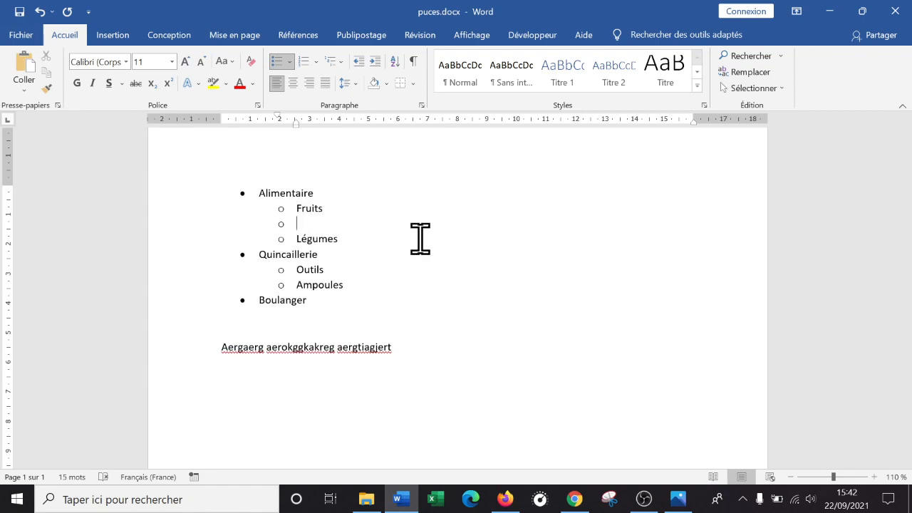
text(Banane)
key(Return)
text(Abricolt)
key(Return)
text(Poire)
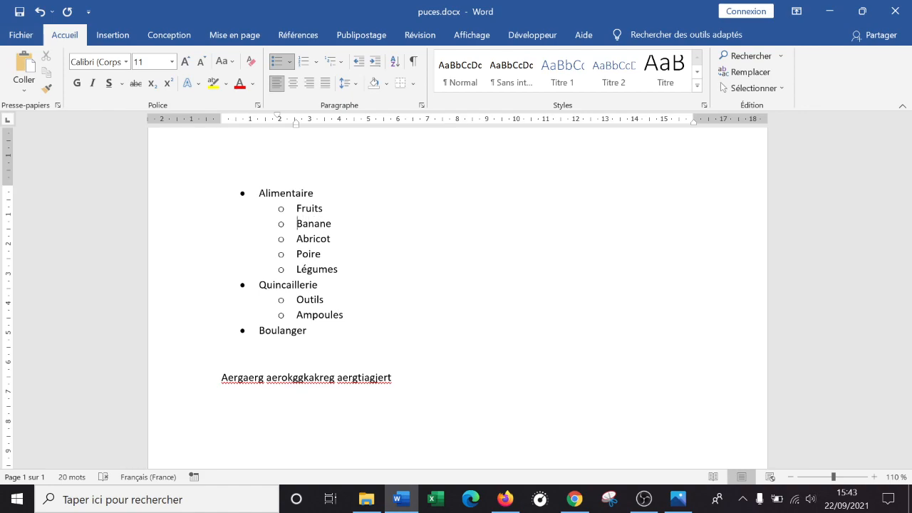
- Demote the Banane, Abricot and Poire bullets to the third level under Fruits
key(Tab)
key(Tab)
key(Down)
key(Tab)
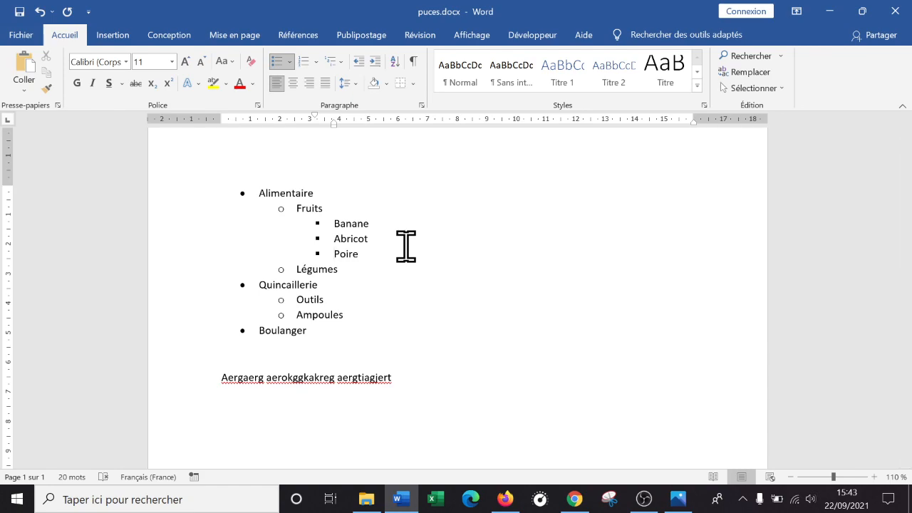
- Add the third-level bullets Salade and Patate under Légumes
key(Down)
key(Return)
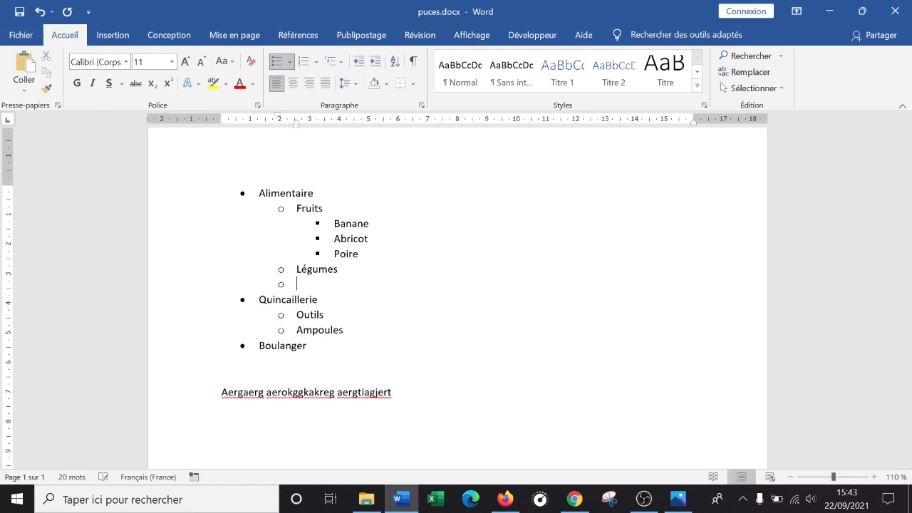
key(Tab)
text(Salade)
key(Return)
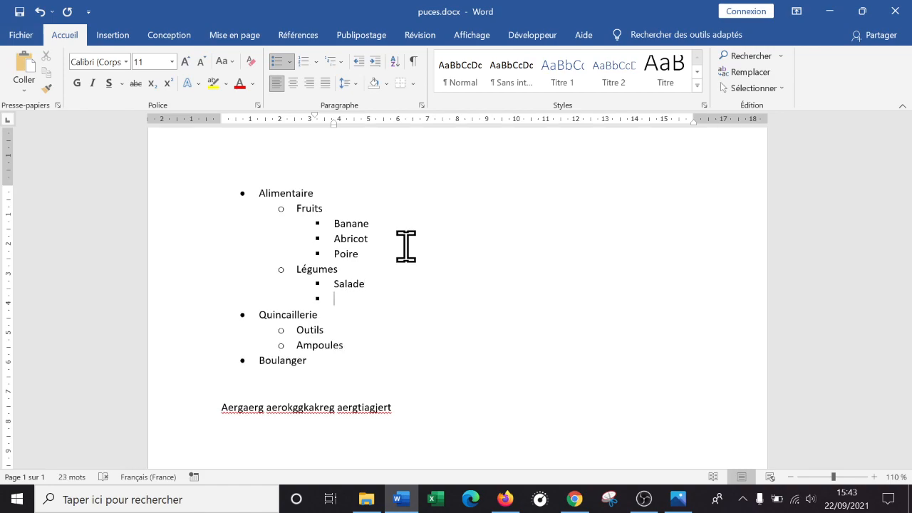
text(Patate)
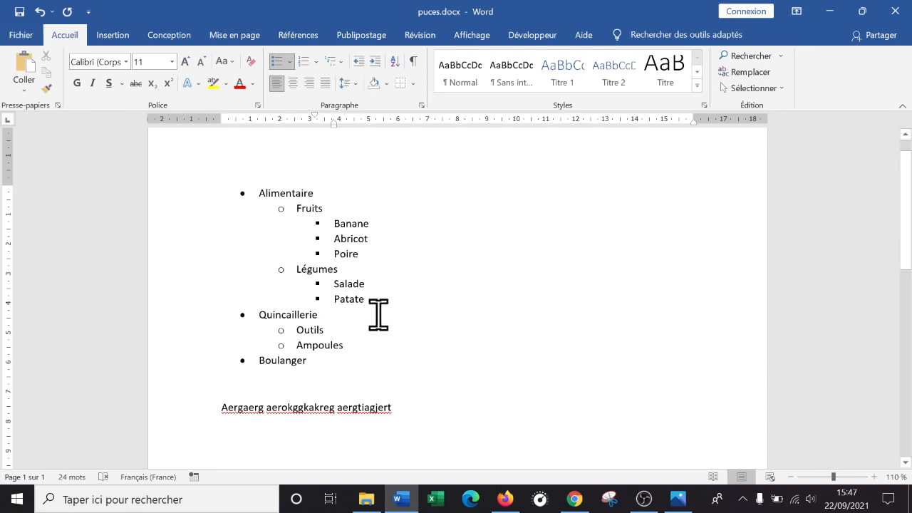
click(644, 499)
click(644, 499)
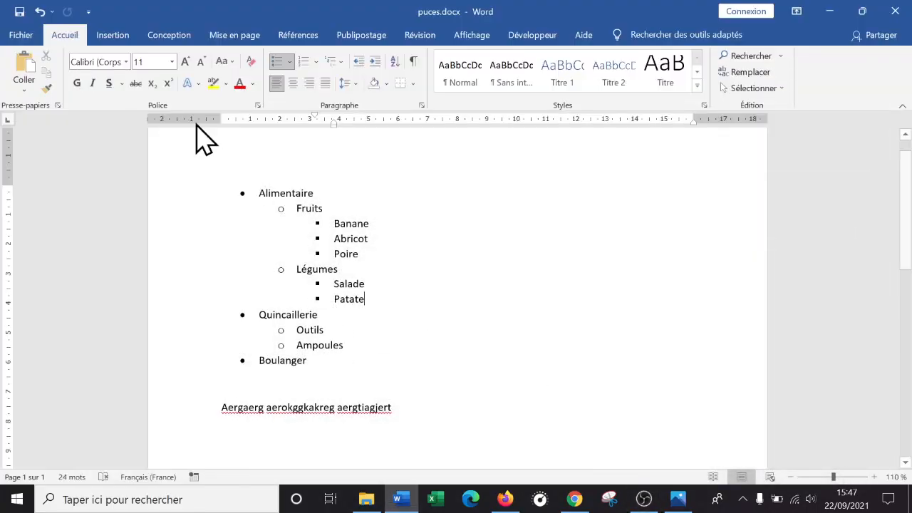
- Sort the whole bulleted list by Paragraphes as ascending text after checking the sort options, and undo the sort
drag(342, 358, 201, 191)
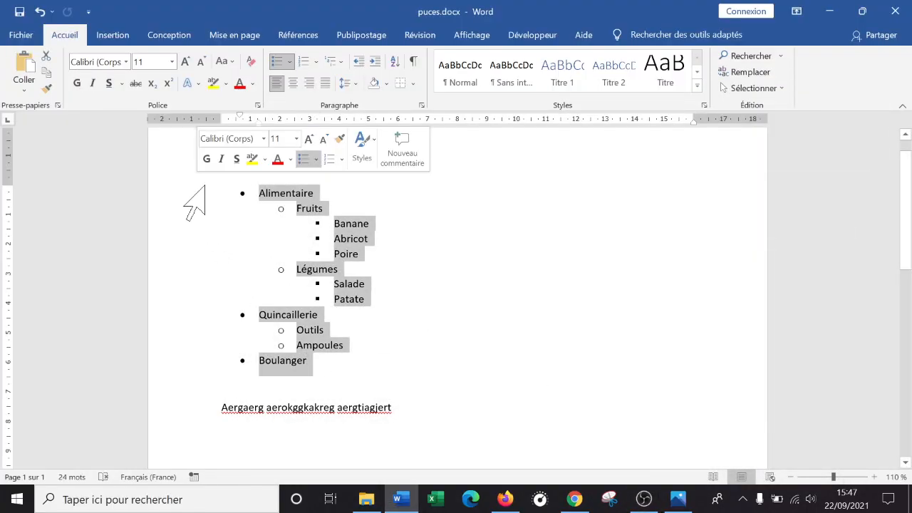
drag(349, 367, 254, 193)
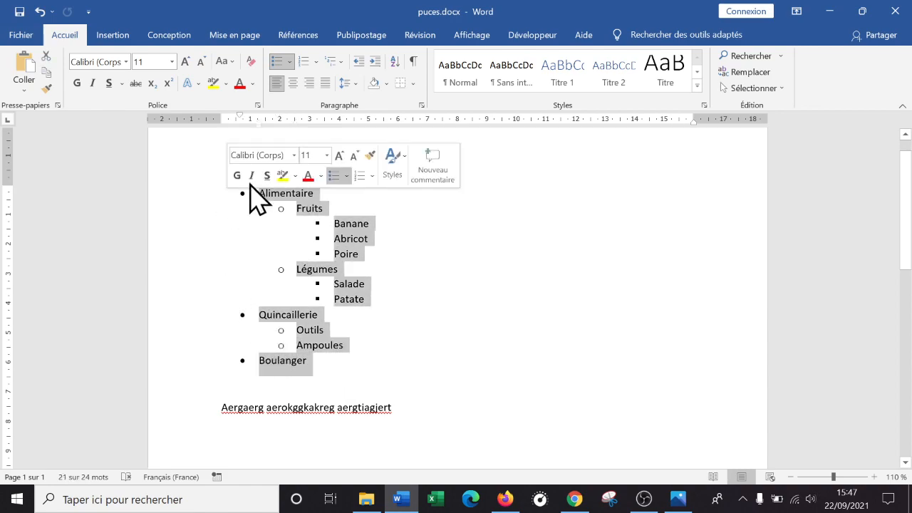
click(395, 63)
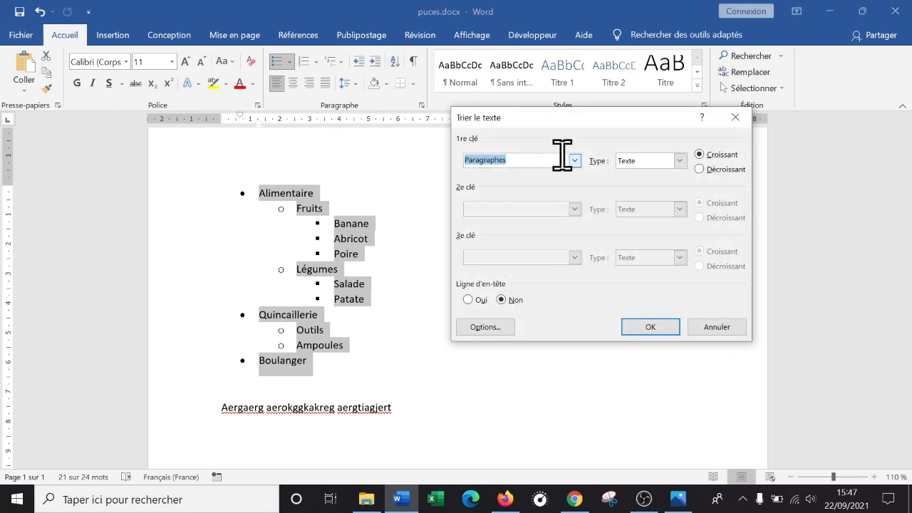
click(577, 162)
click(579, 162)
click(579, 161)
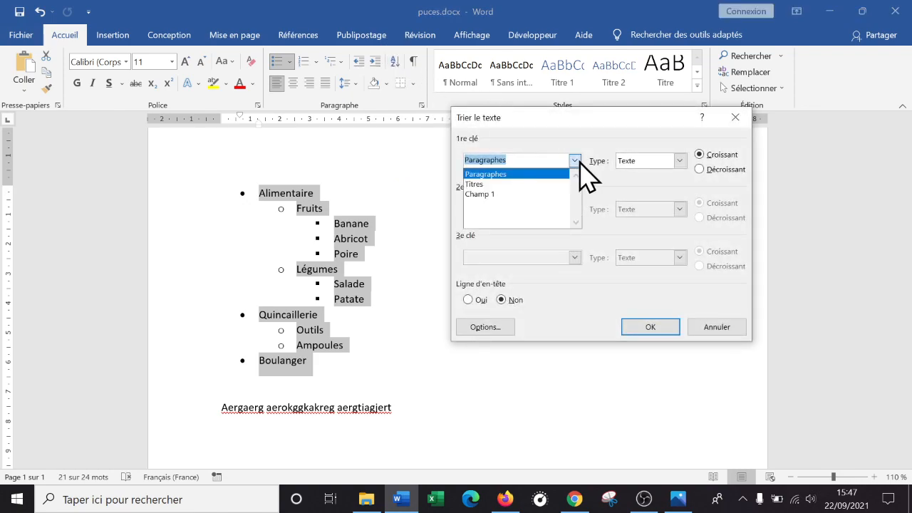
click(568, 160)
click(680, 161)
click(680, 161)
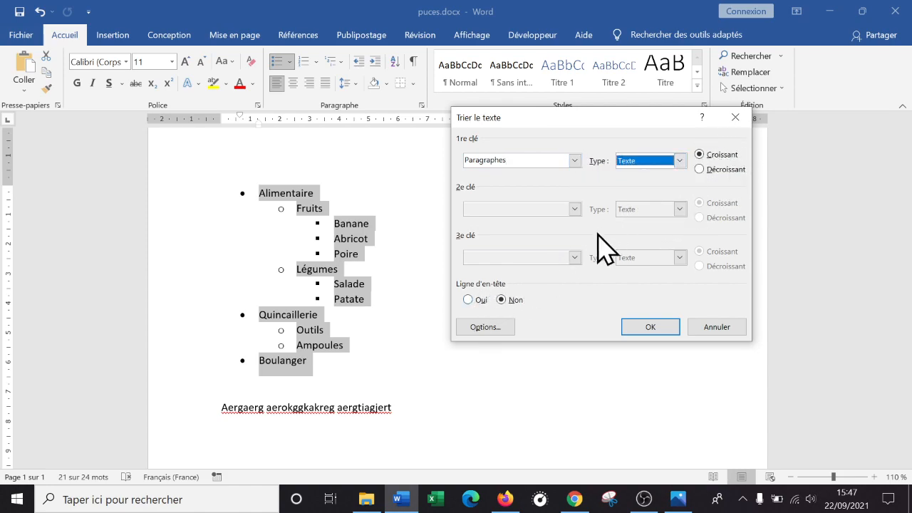
click(487, 327)
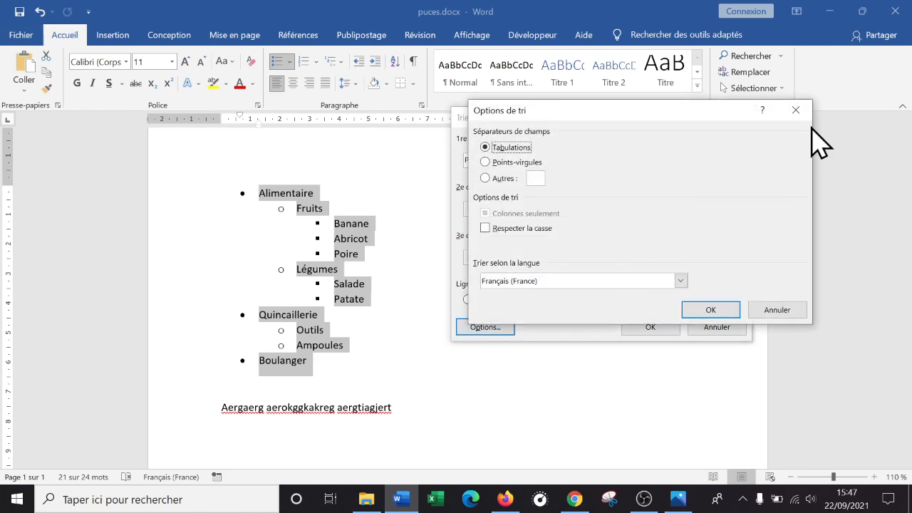
click(796, 112)
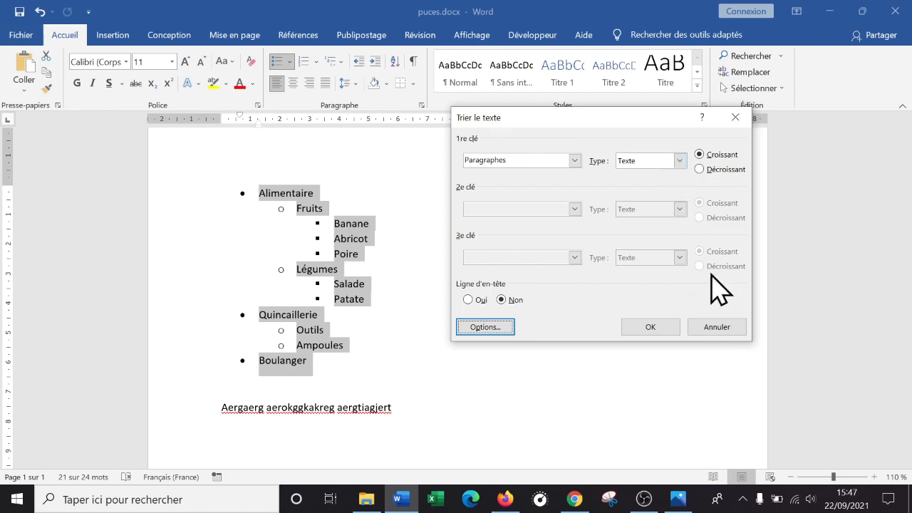
click(666, 329)
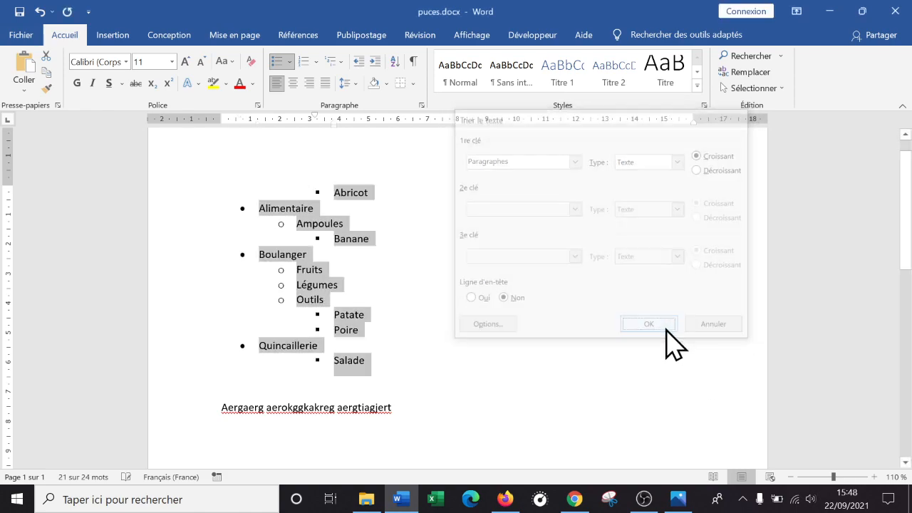
click(38, 11)
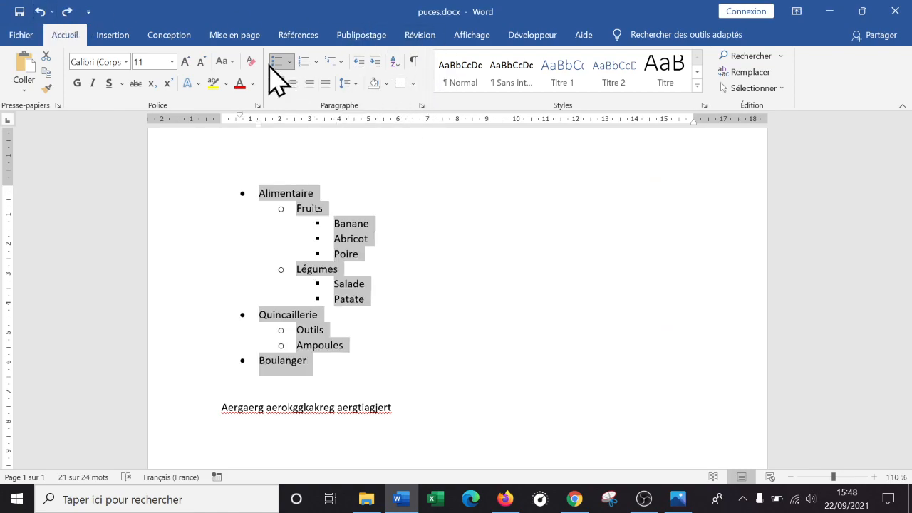
- Try to sort the whole bulleted list in ascending order with Titres as the first key
click(396, 63)
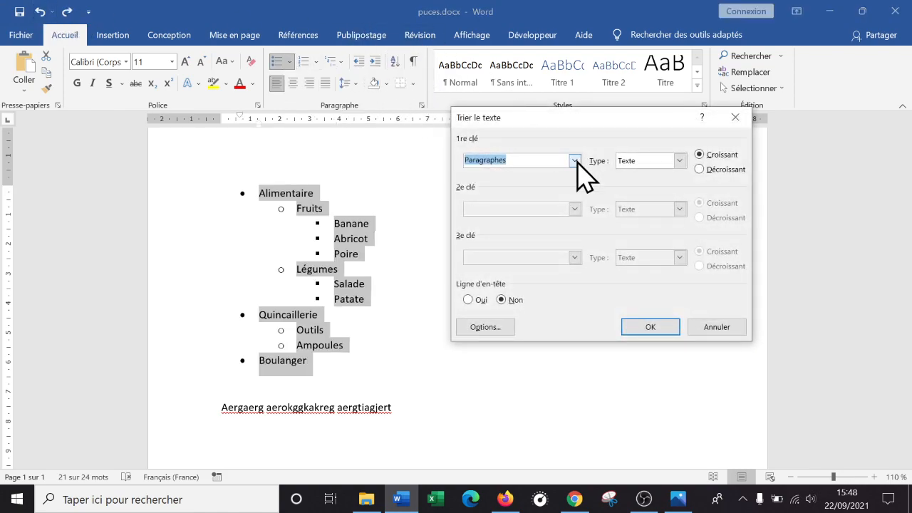
click(575, 160)
click(531, 184)
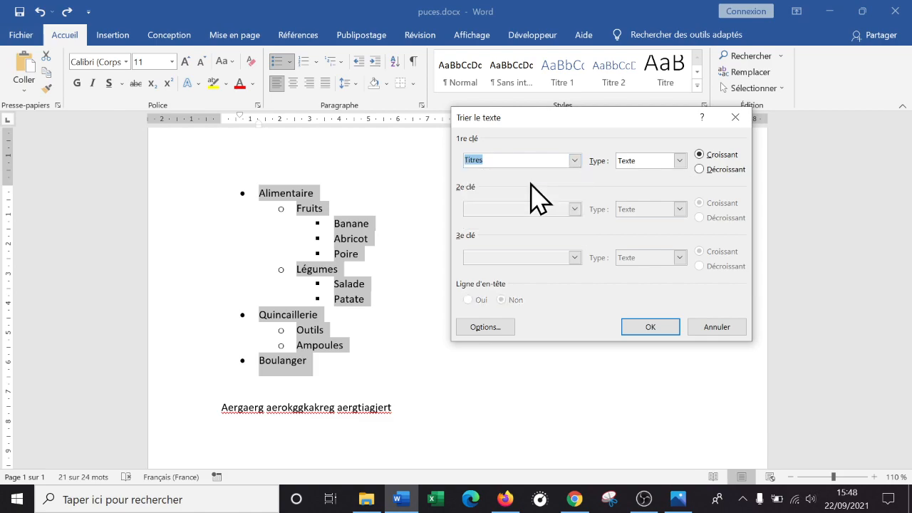
click(680, 161)
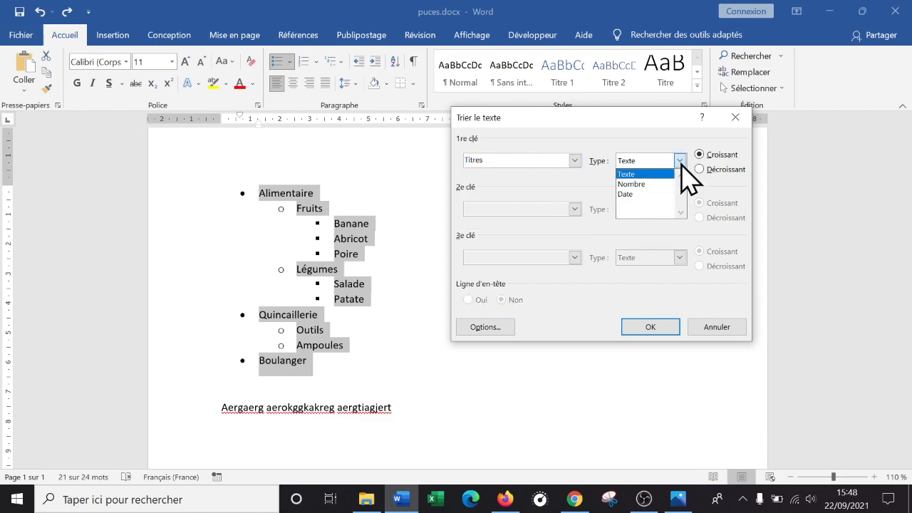
click(645, 136)
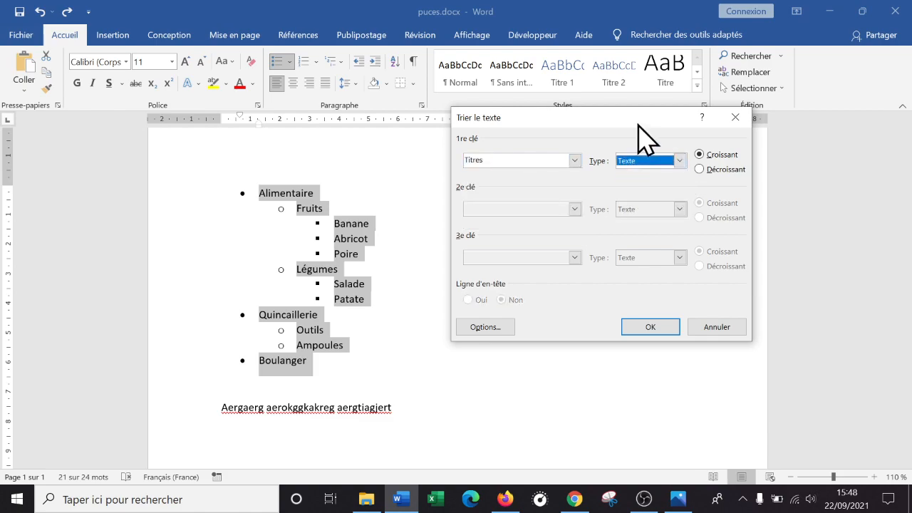
click(680, 161)
click(663, 182)
click(653, 325)
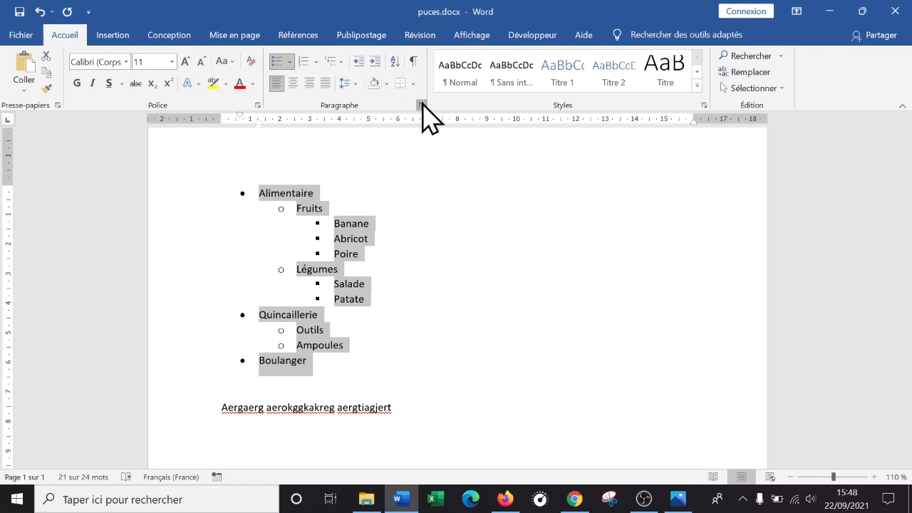
- Set Champ 1 with type Texte as the first key for an ascending sort of the whole bulleted list
click(395, 62)
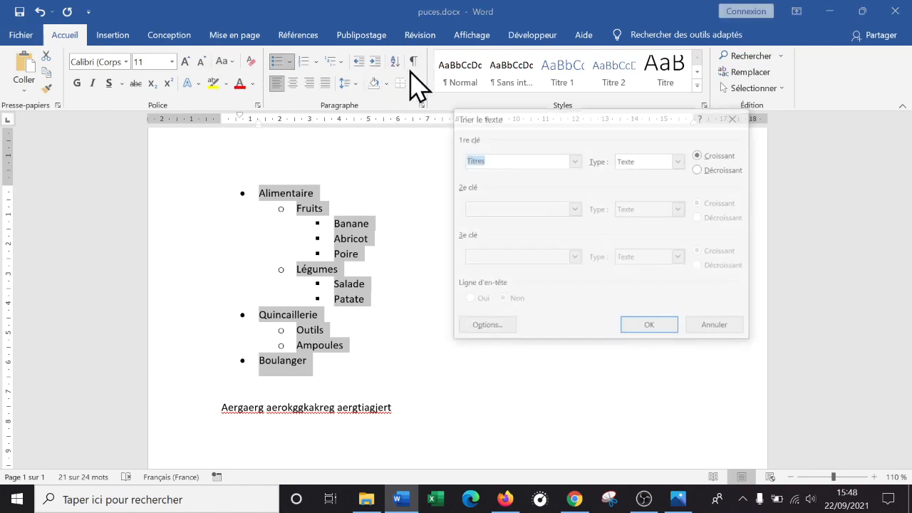
click(665, 161)
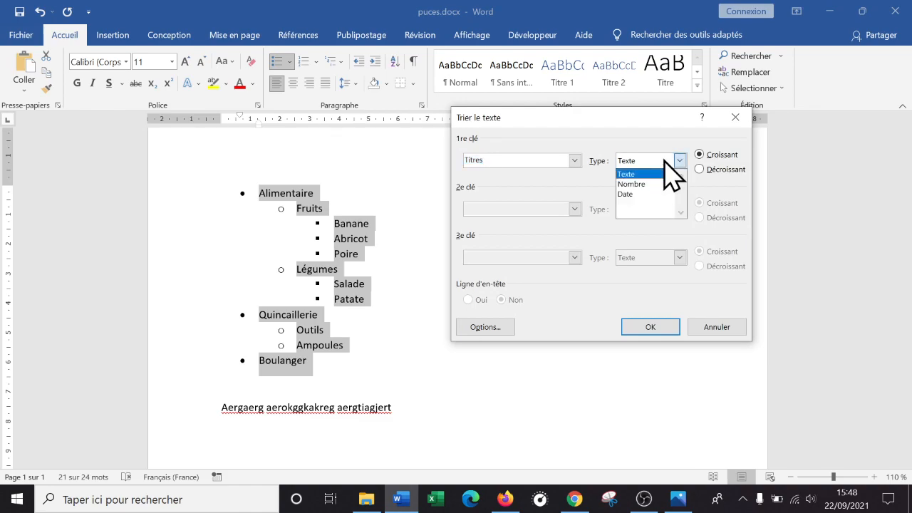
click(665, 161)
click(574, 160)
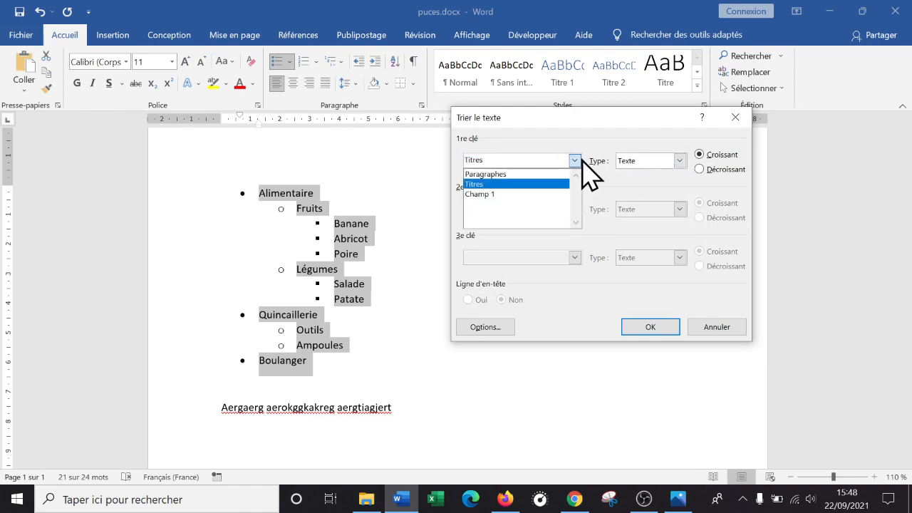
click(543, 194)
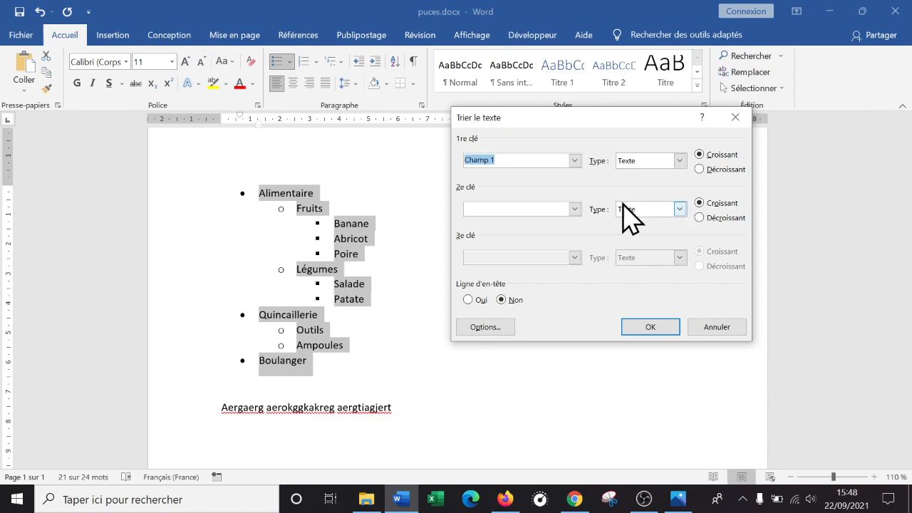
click(679, 161)
click(679, 163)
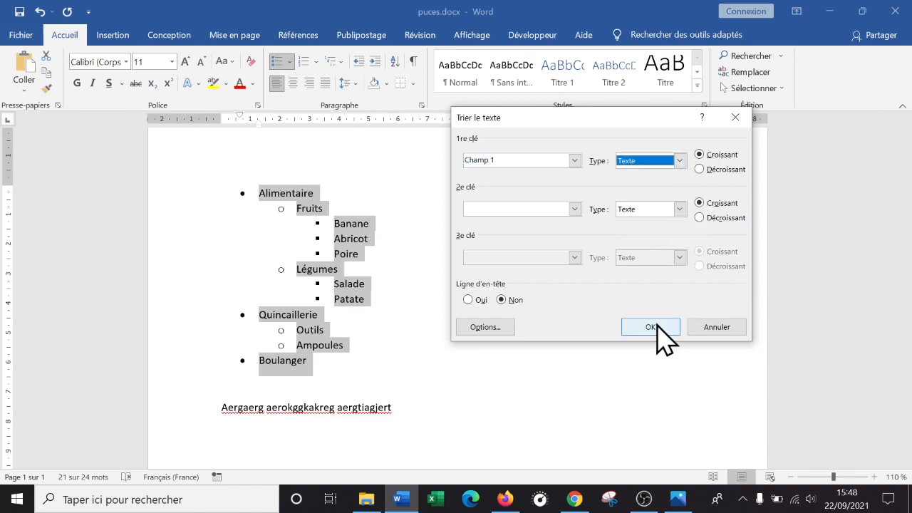
- Run the ascending sort after checking the header row and field separator options, and undo the sort
click(470, 300)
click(502, 299)
click(496, 326)
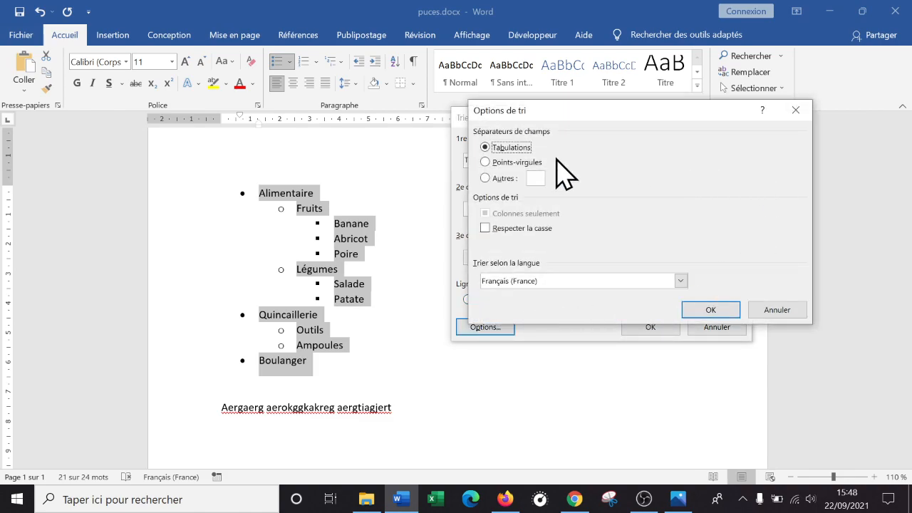
click(504, 179)
click(508, 145)
click(781, 311)
click(646, 326)
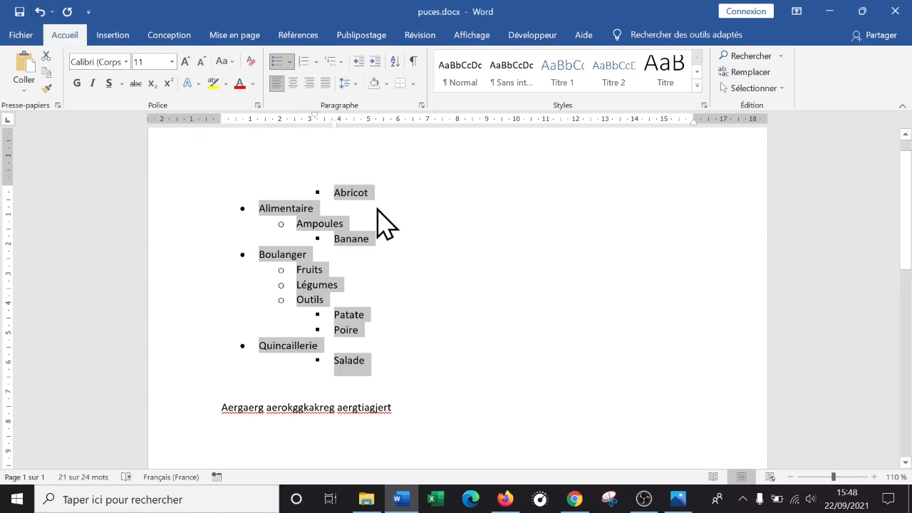
click(37, 10)
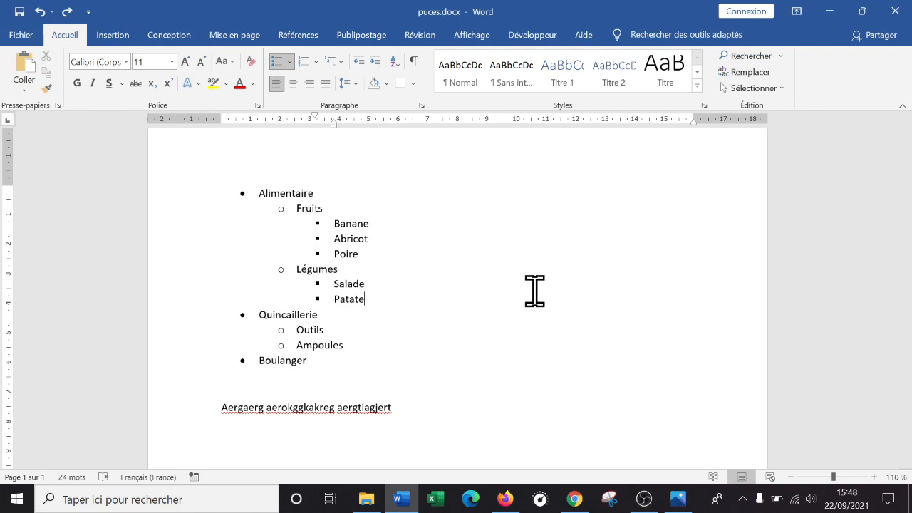
- Move the first-line indent of the whole bulleted list to the left margin, and undo the indent change
click(357, 329)
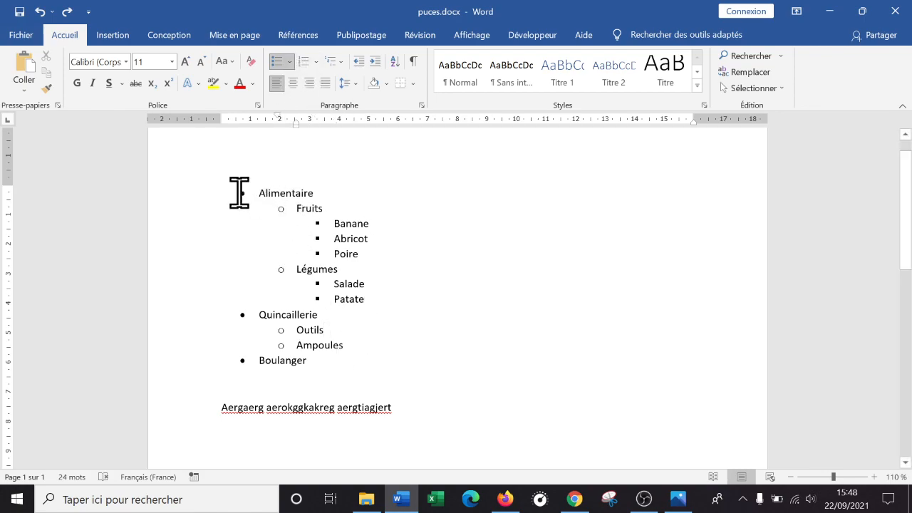
click(335, 377)
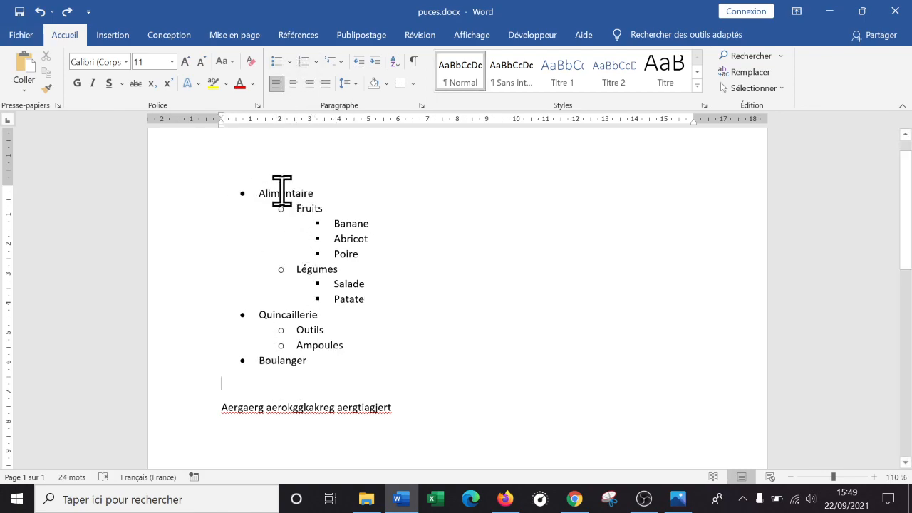
drag(307, 361, 188, 204)
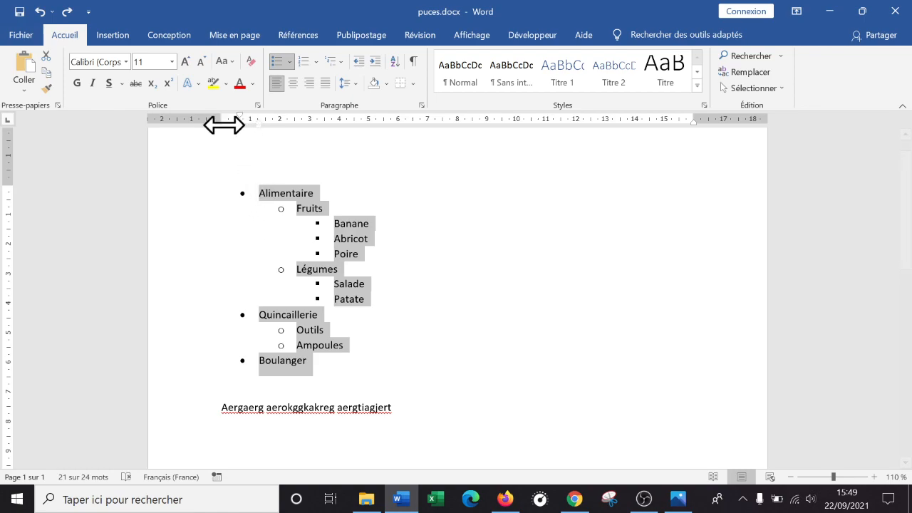
mouse_move(239, 114)
mouse_down()
mouse_move(224, 114)
mouse_move(243, 115)
mouse_move(225, 116)
mouse_move(261, 132)
mouse_move(223, 117)
mouse_up()
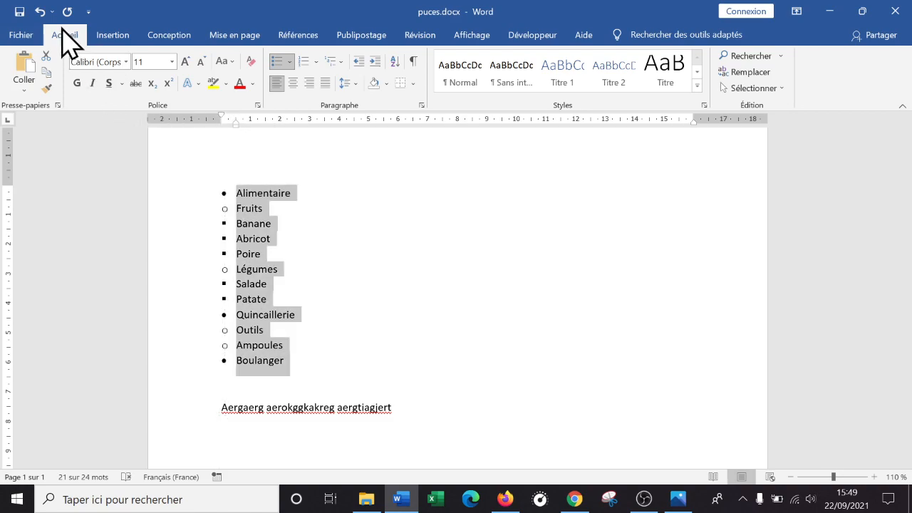
click(39, 11)
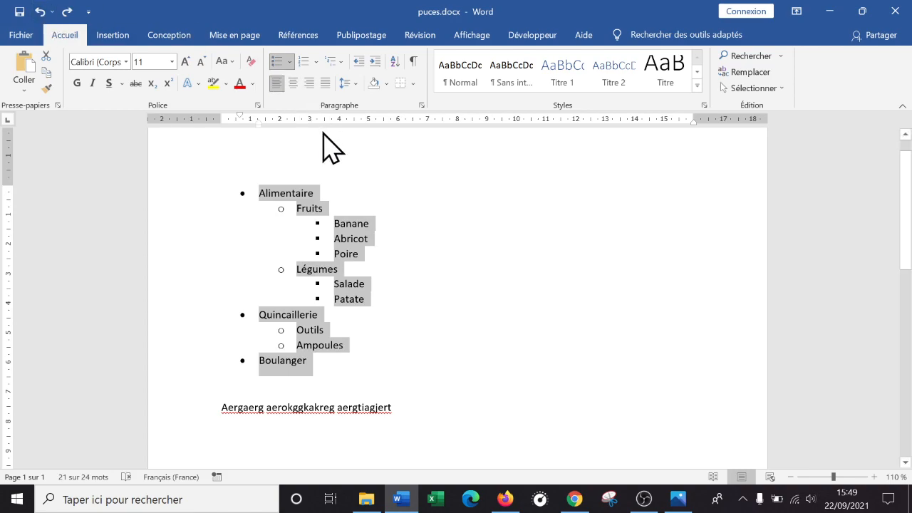
- Change the first-level bullets, such as Alimentaire and Quincaillerie, to the arrowhead symbol from the bullet library
click(290, 62)
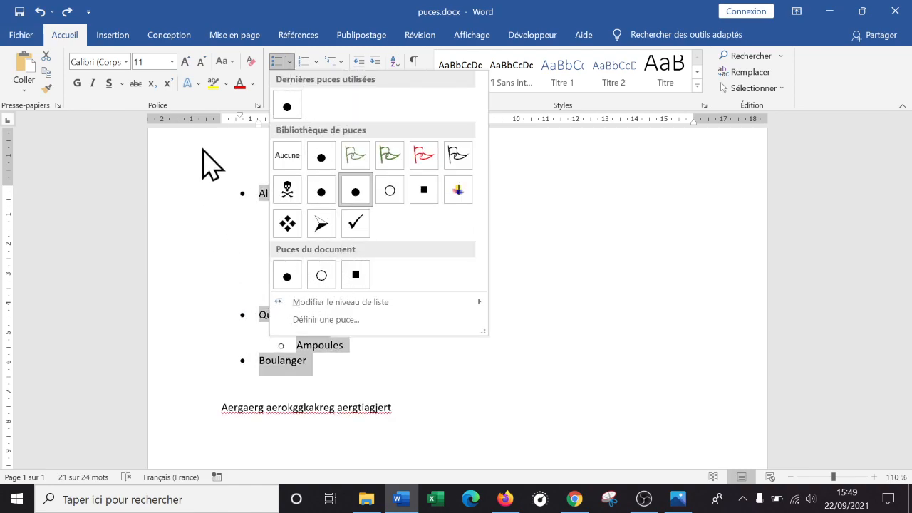
click(157, 262)
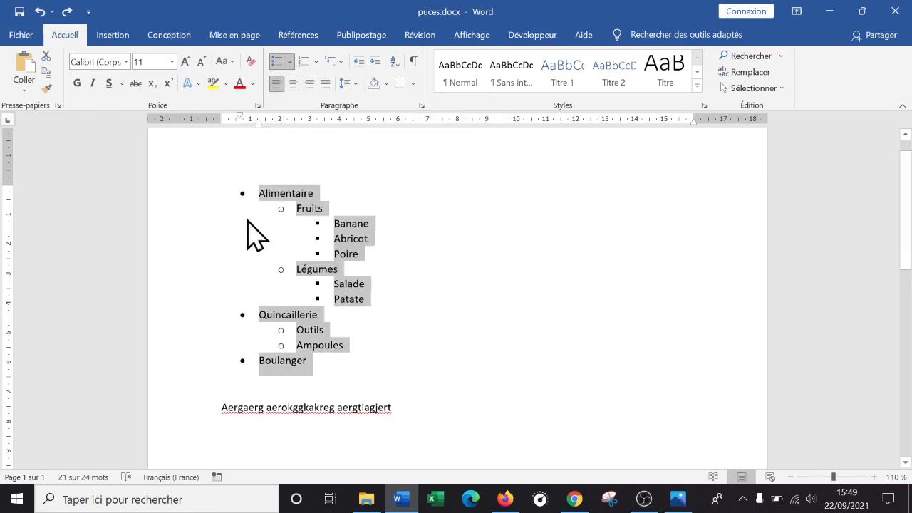
click(288, 193)
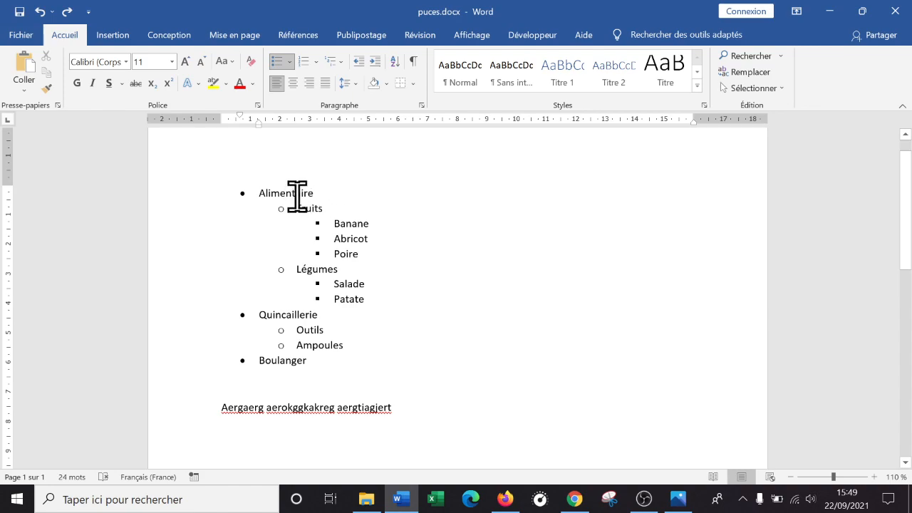
click(286, 62)
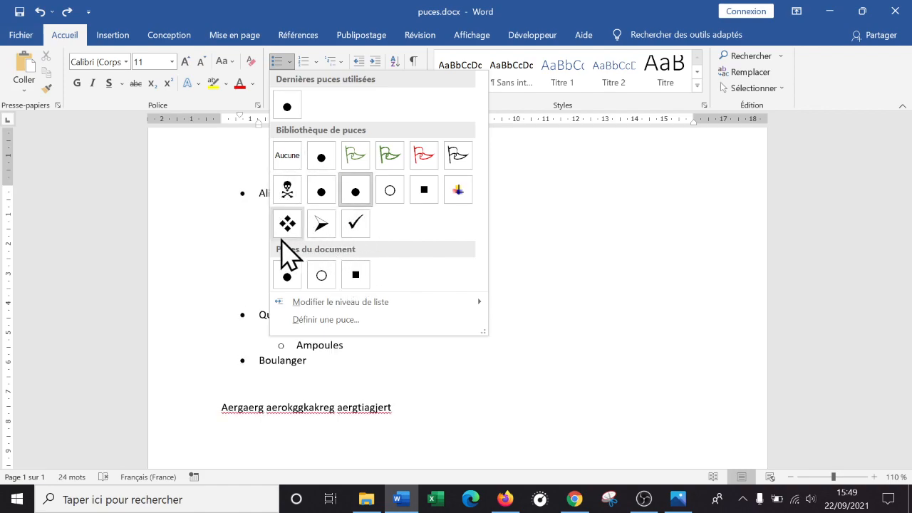
click(322, 225)
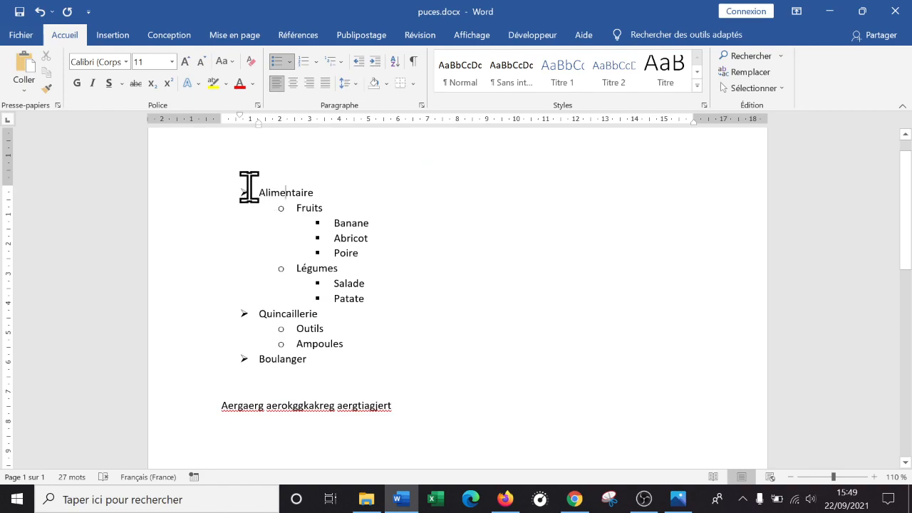
click(272, 192)
click(277, 314)
- Define the Wingdings victory-hand symbol (character code 65) as the new bullet for the second level containing Fruits
click(299, 207)
click(291, 61)
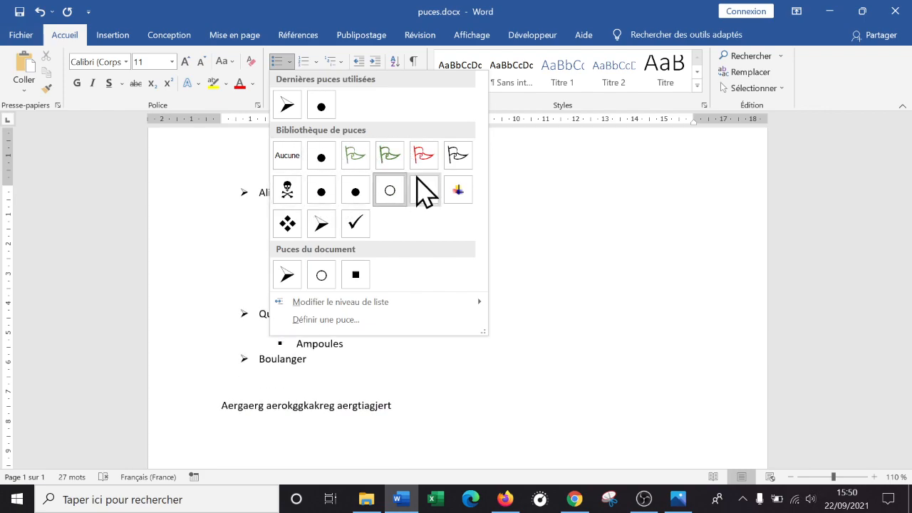
click(360, 320)
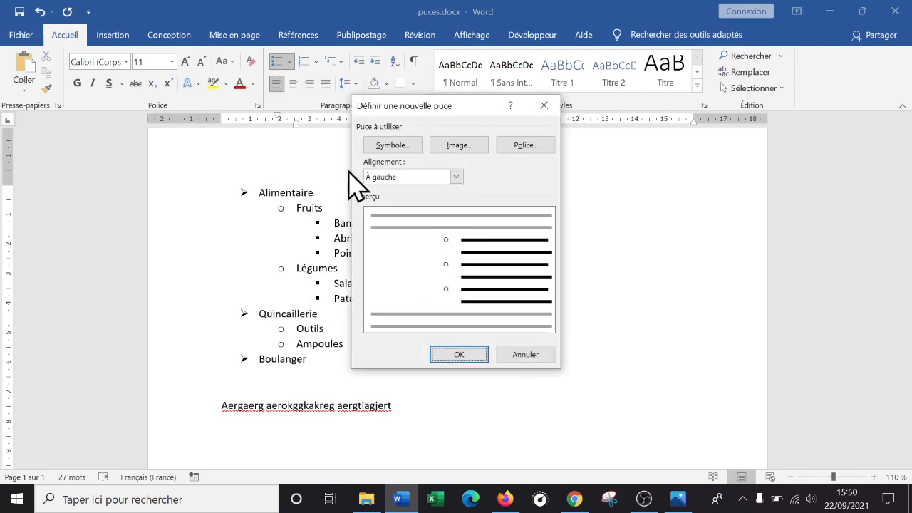
click(406, 144)
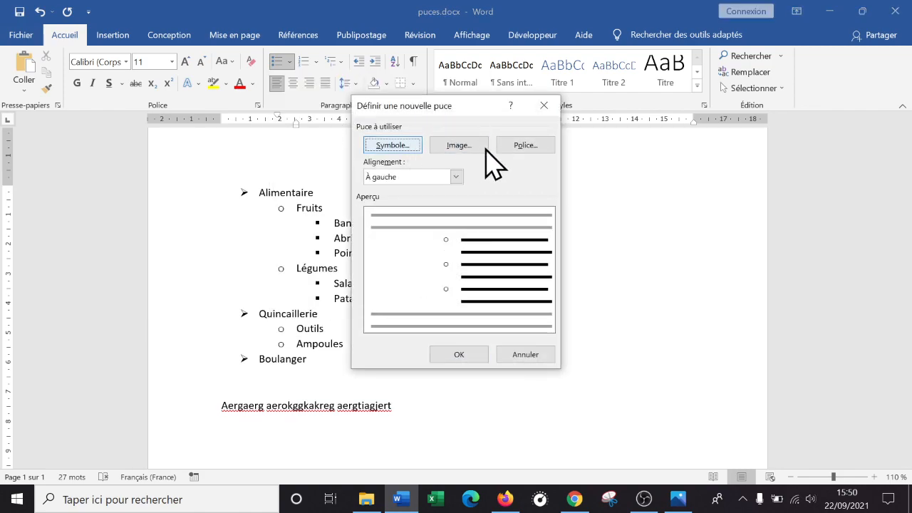
click(479, 83)
scroll(399, 175, down, 15)
scroll(434, 142, down, 20)
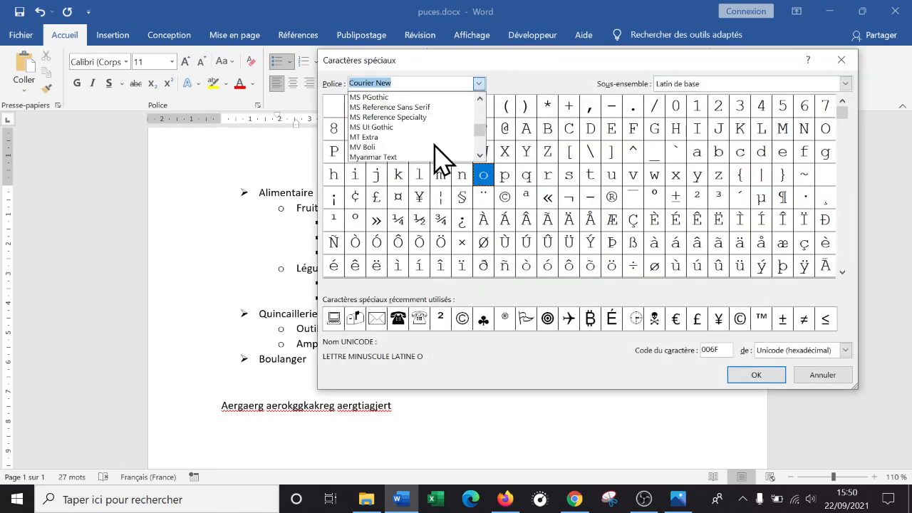
scroll(435, 153, down, 15)
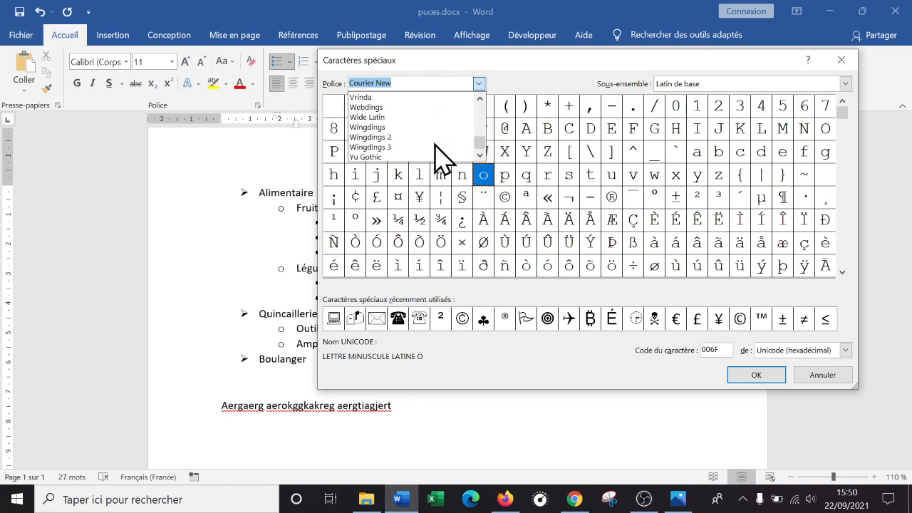
click(385, 127)
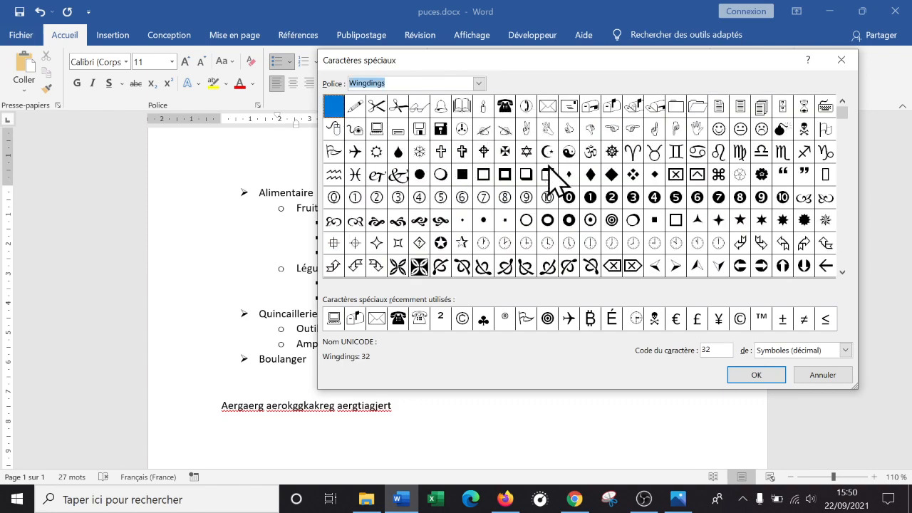
click(526, 129)
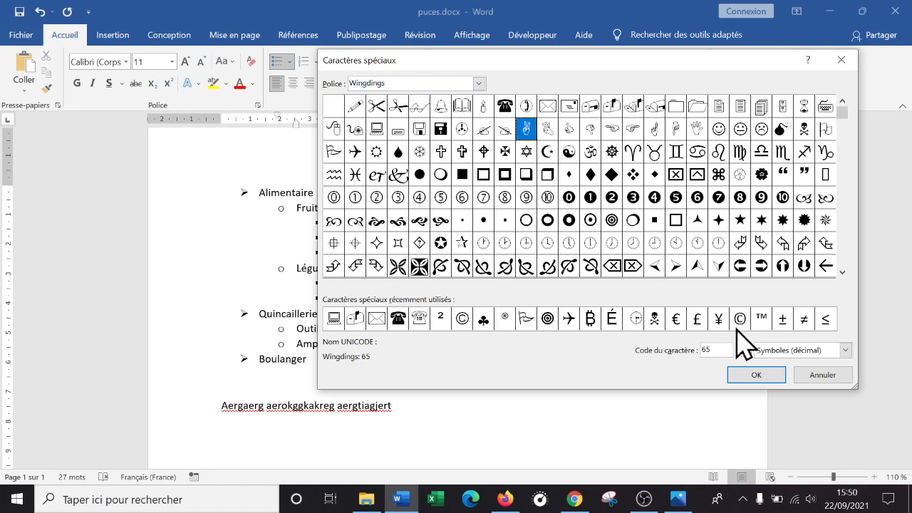
click(755, 374)
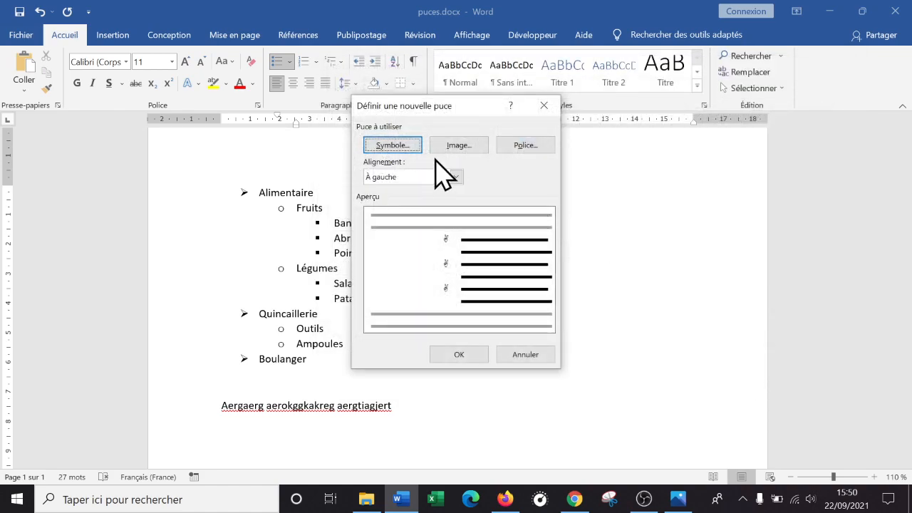
click(462, 355)
- Start defining a new bullet for the third level at Banane, and check its font settings without changing them
click(350, 223)
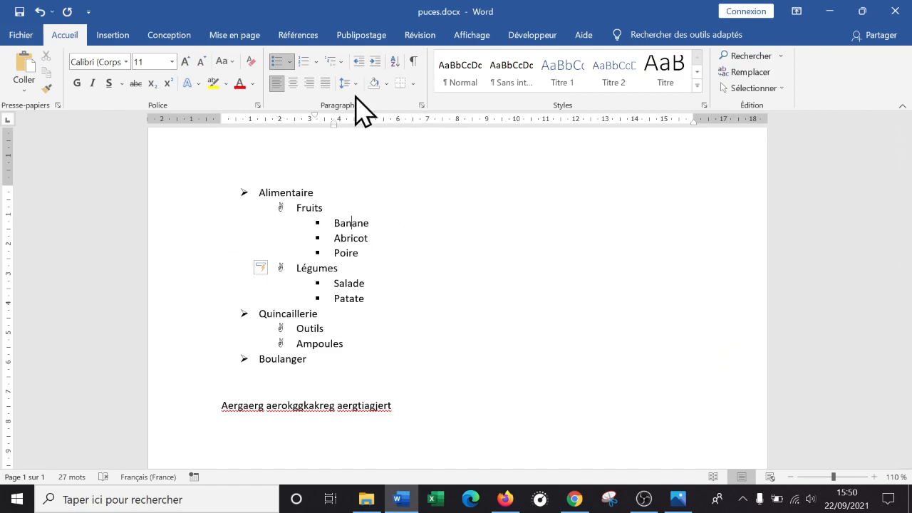
click(292, 62)
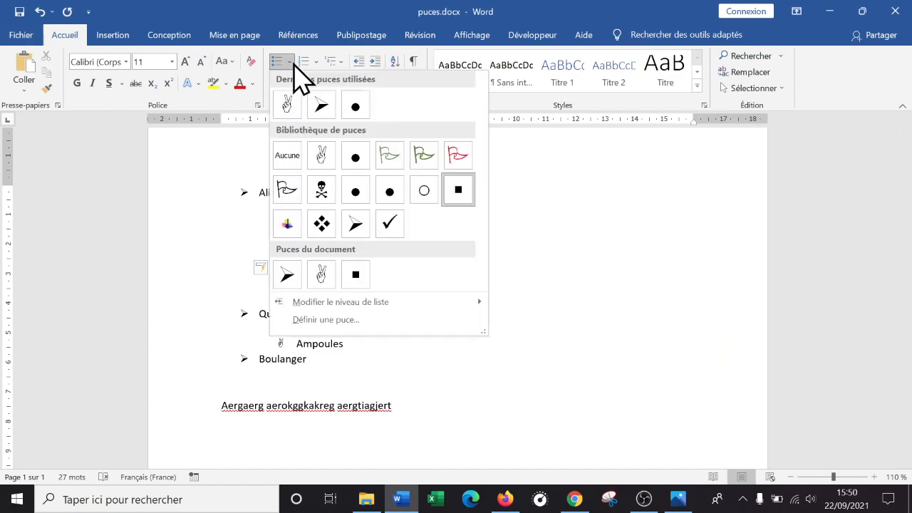
click(354, 321)
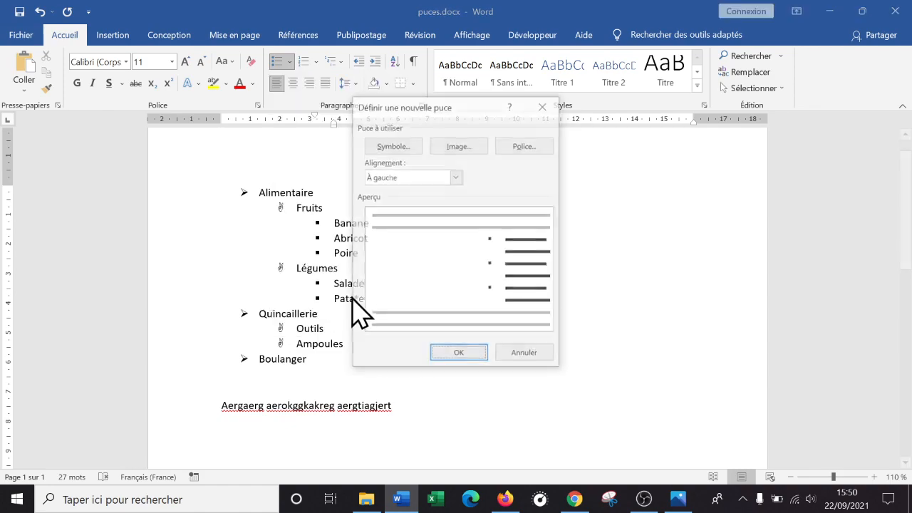
click(525, 145)
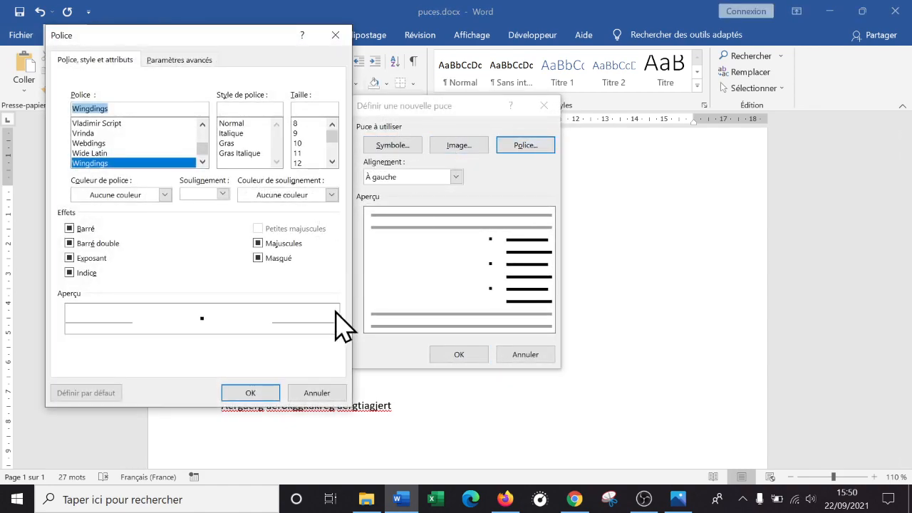
click(317, 394)
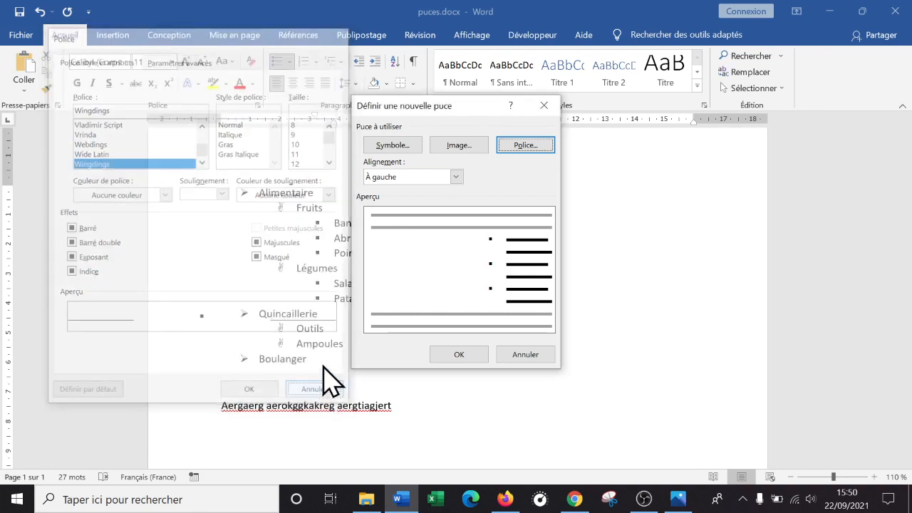
- Search Bing images for "banane" and set the hand-held banana photo as the third-level picture bullet
click(468, 144)
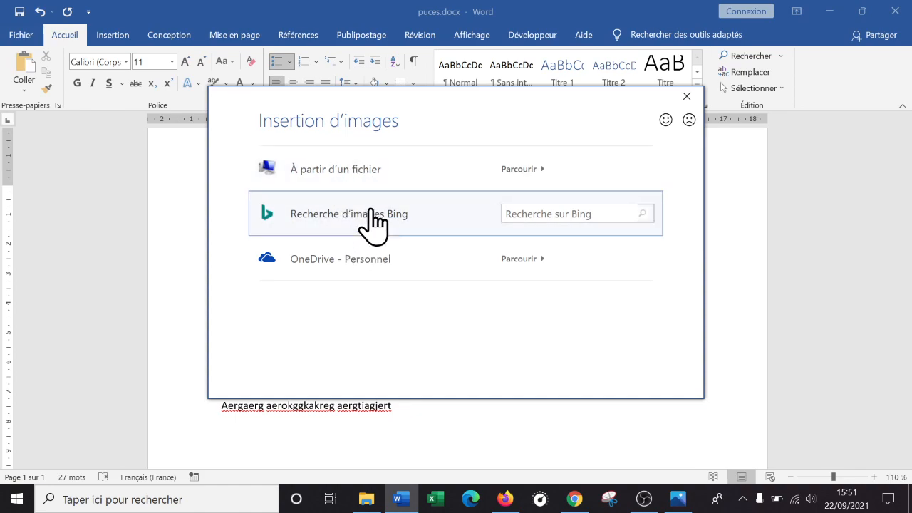
click(449, 213)
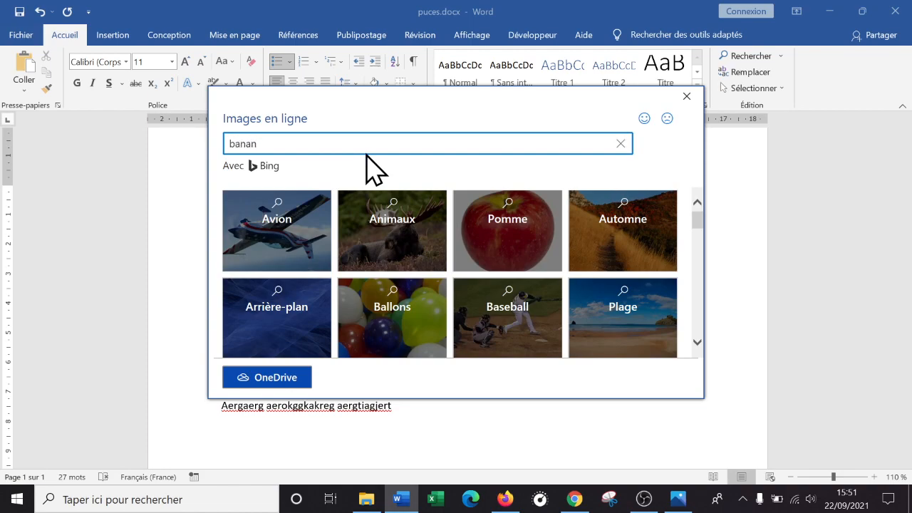
key(Return)
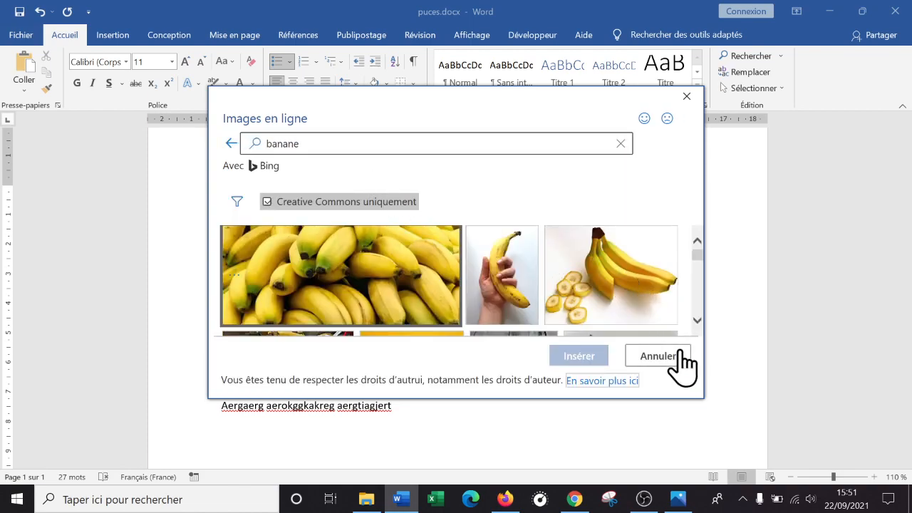
click(502, 260)
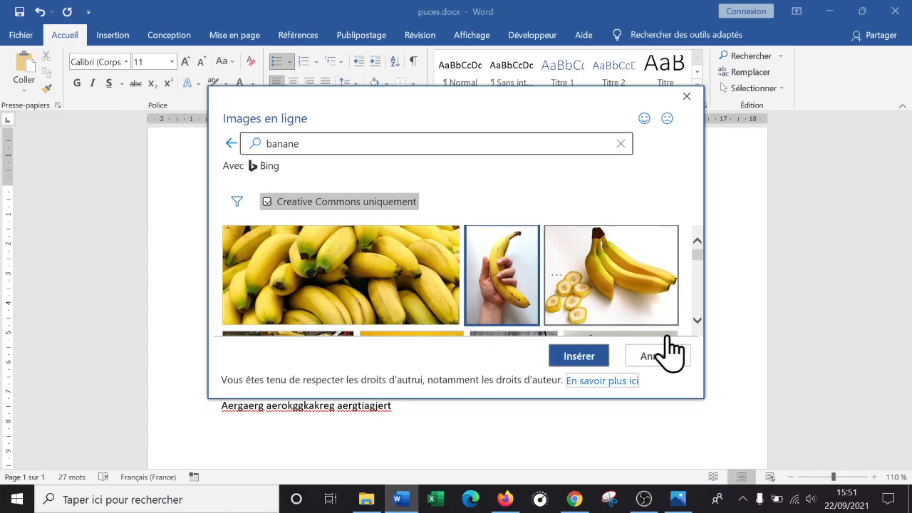
click(590, 358)
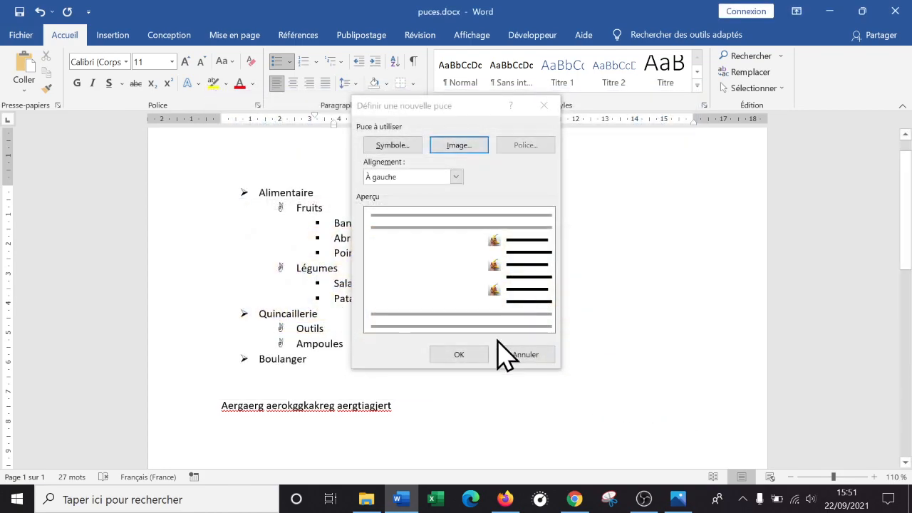
click(460, 355)
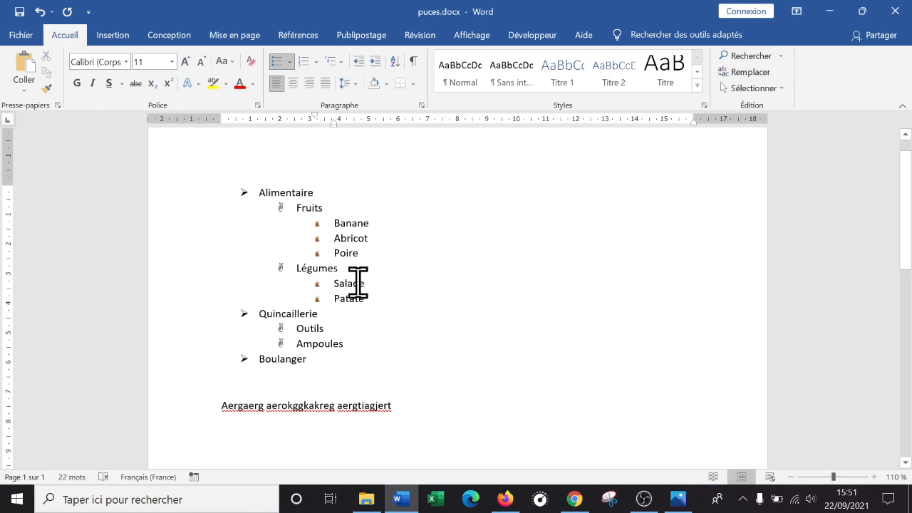
- Examine the bullets of each list level up close, from the banana pictures under Fruits to the Quincaillerie items
scroll(340, 280, up, 20)
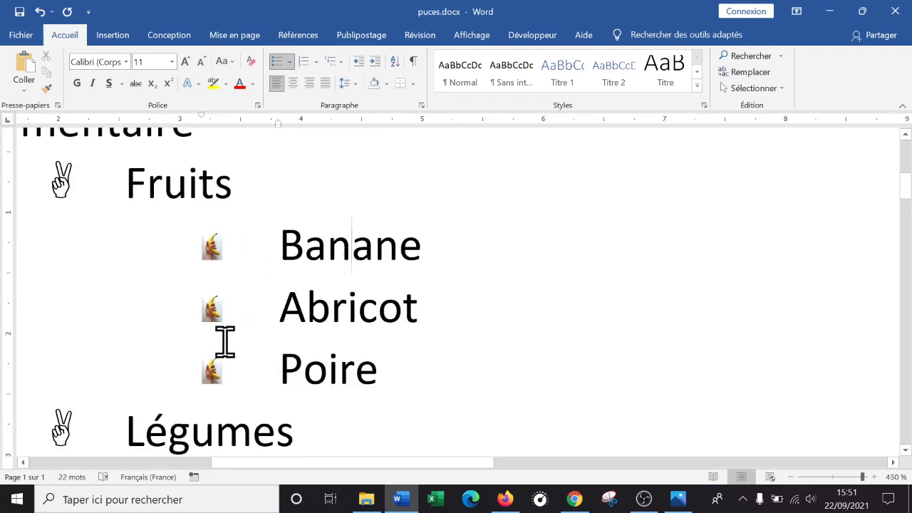
scroll(202, 329, down, 20)
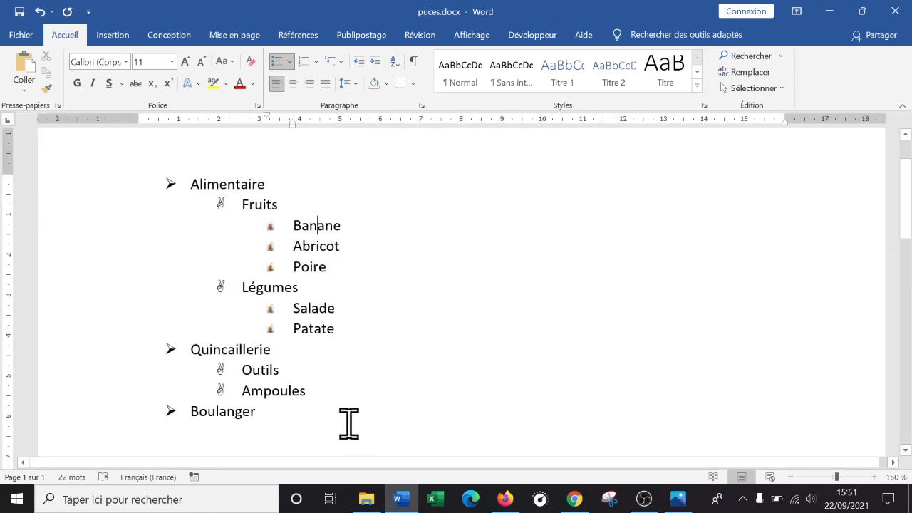
scroll(245, 261, up, 9)
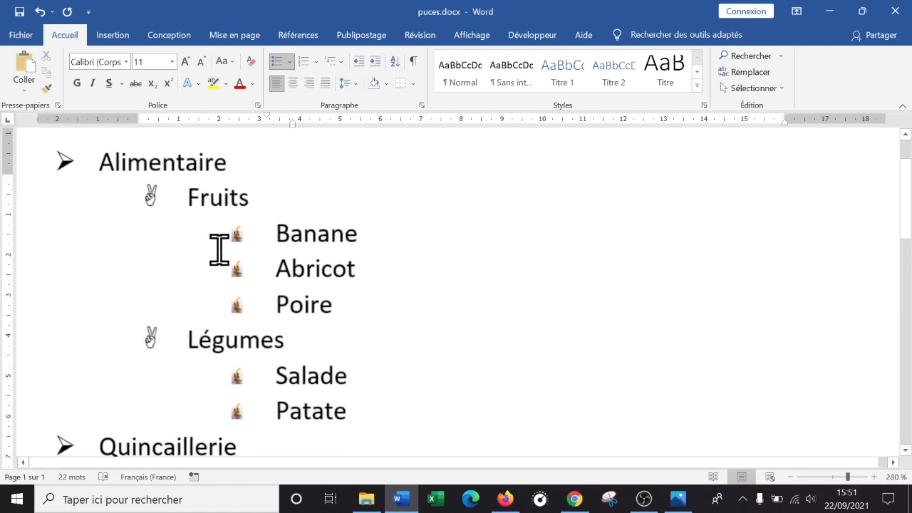
scroll(183, 239, down, 5)
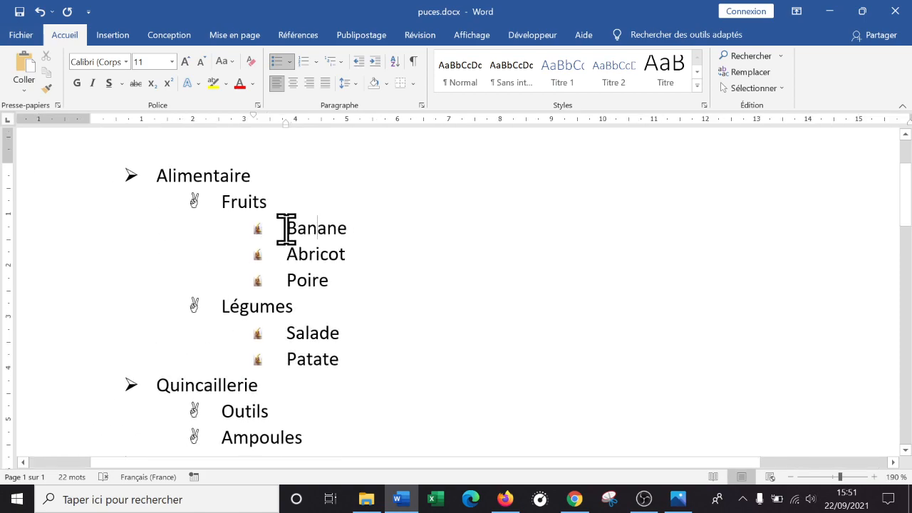
click(290, 64)
click(327, 330)
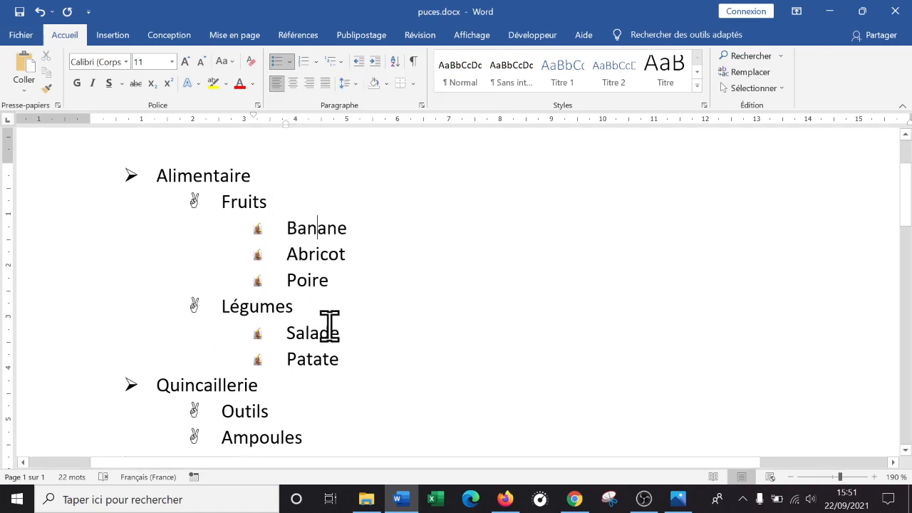
click(254, 412)
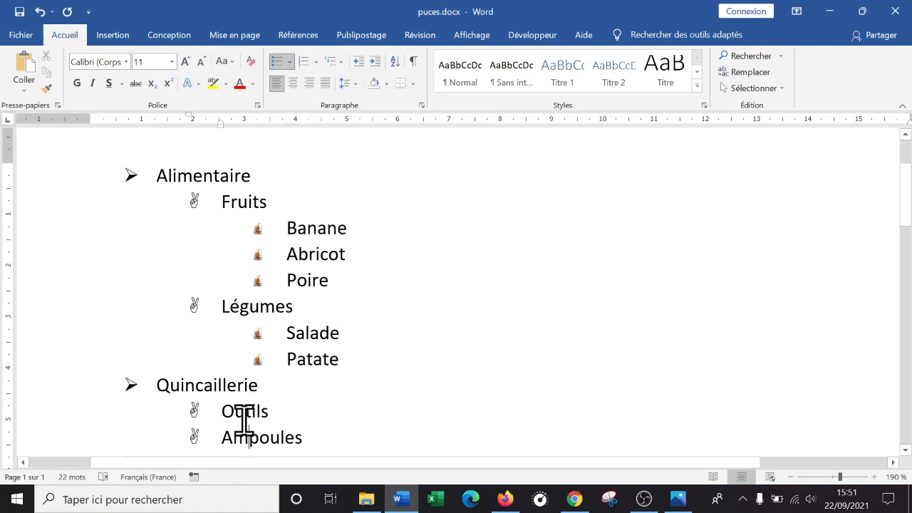
scroll(216, 385, down, 3)
scroll(220, 300, up, 5)
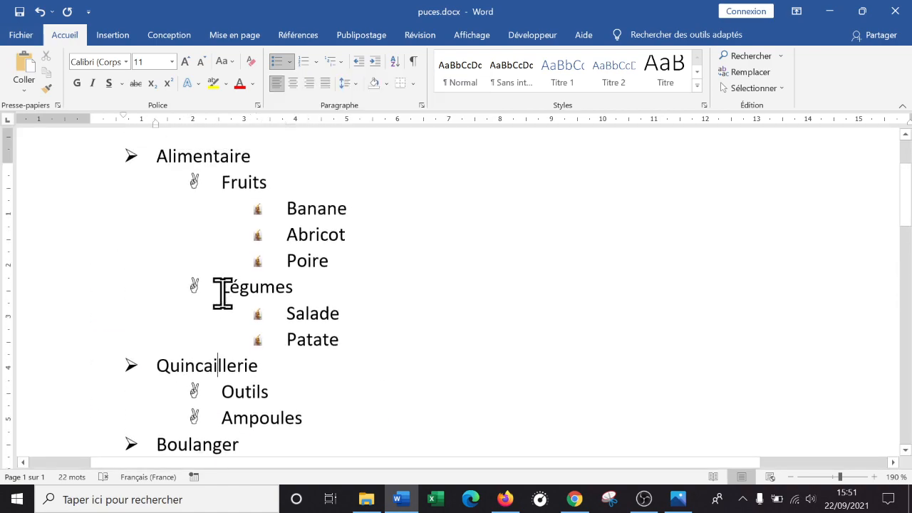
- Set the alignment of the third-level banana picture bullet to Centré, after previewing À droite
click(203, 292)
click(317, 331)
click(289, 61)
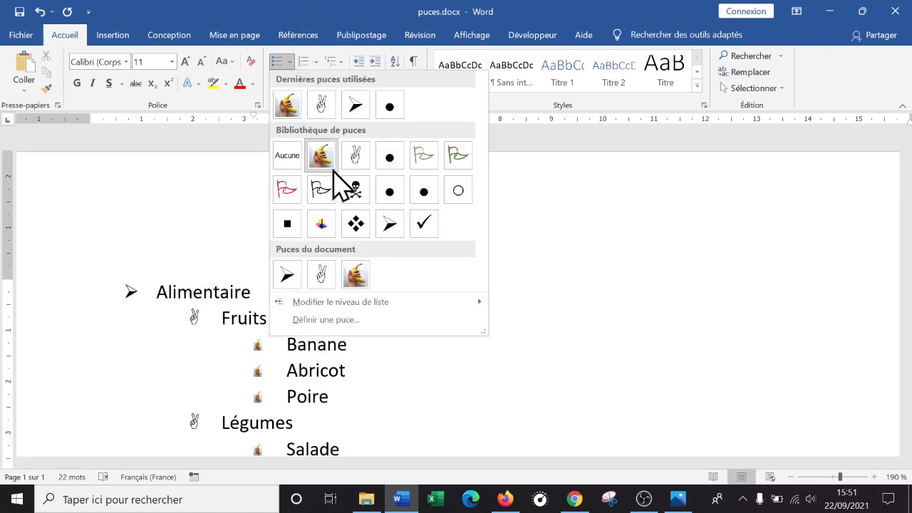
click(338, 320)
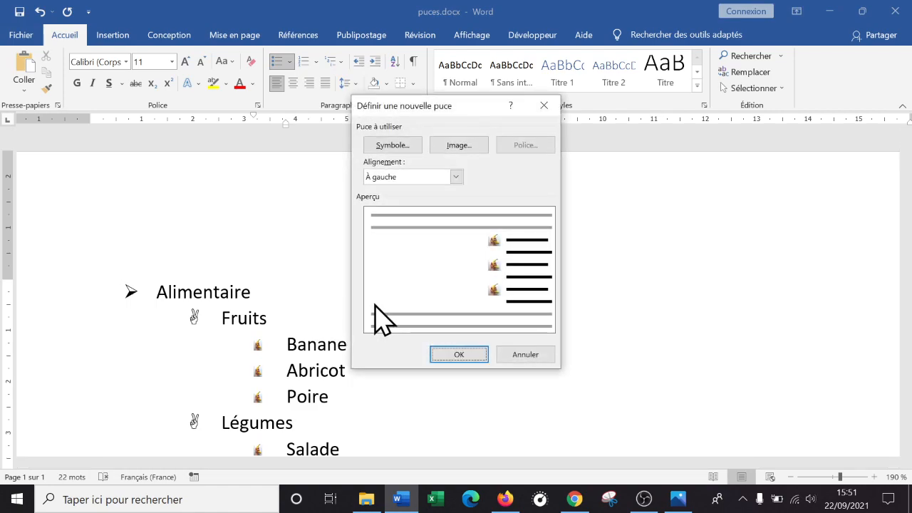
click(454, 177)
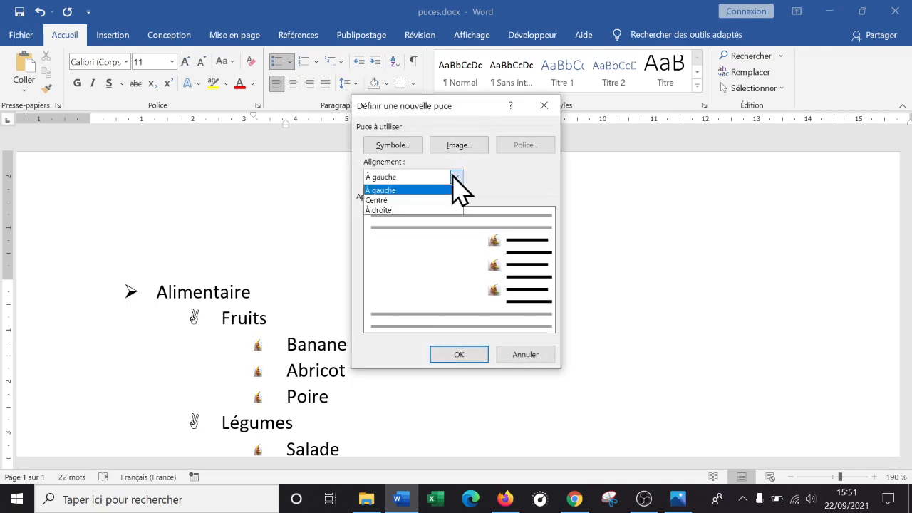
click(418, 200)
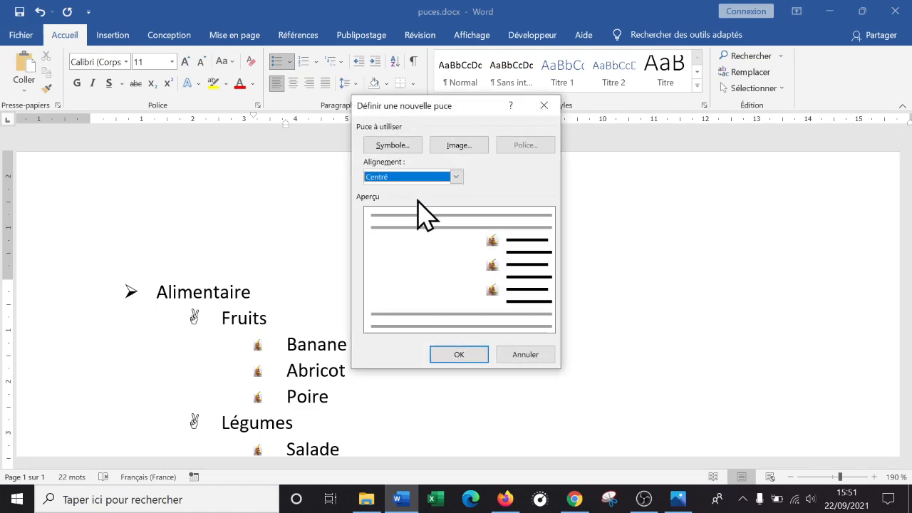
click(454, 177)
click(428, 210)
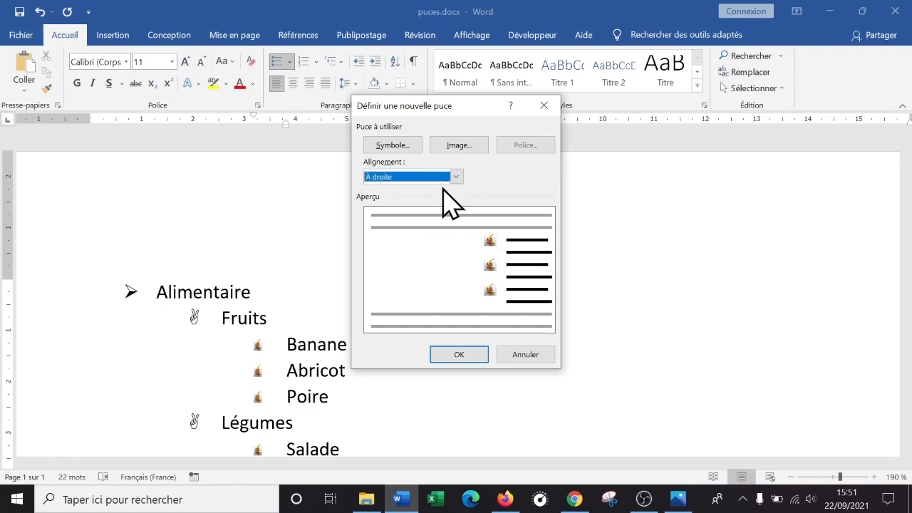
click(456, 176)
click(439, 199)
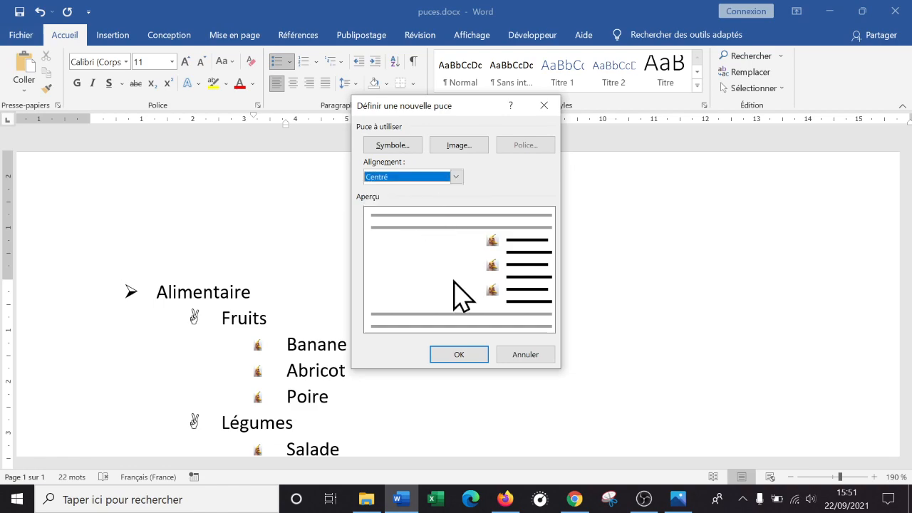
click(456, 356)
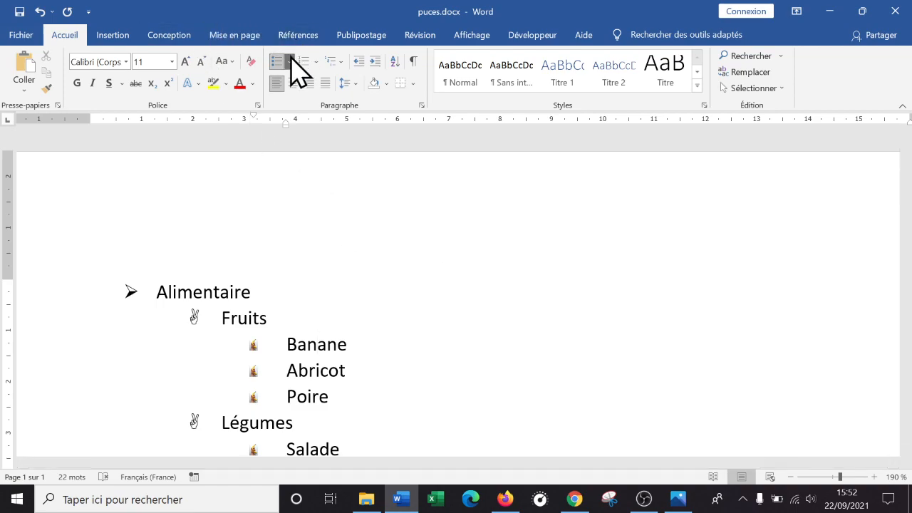
click(301, 313)
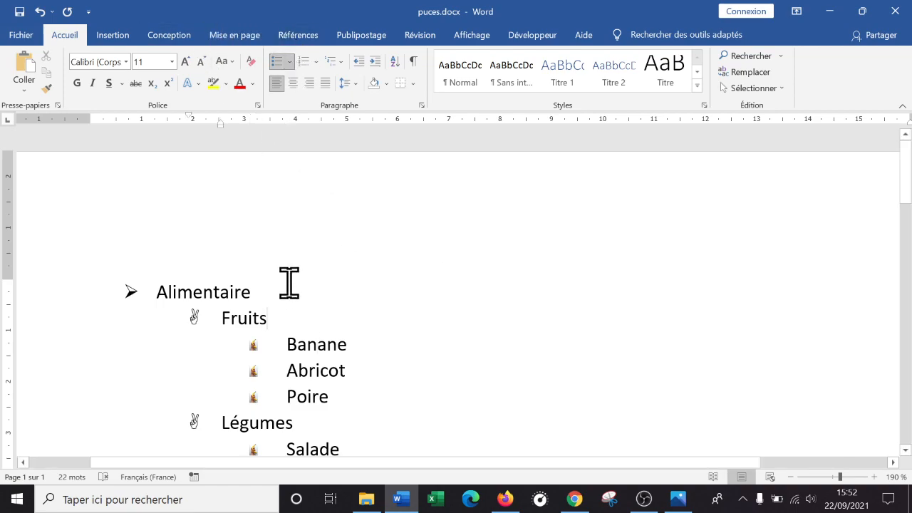
click(289, 62)
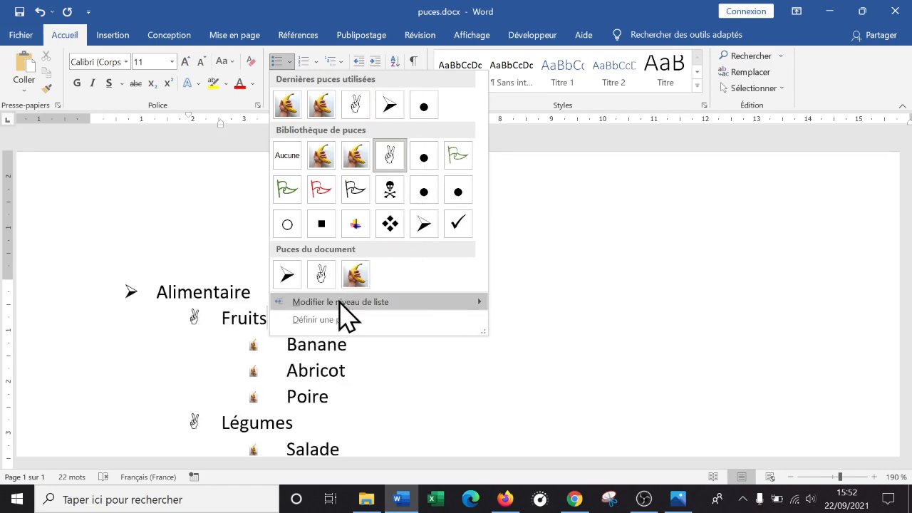
mouse_move(339, 303)
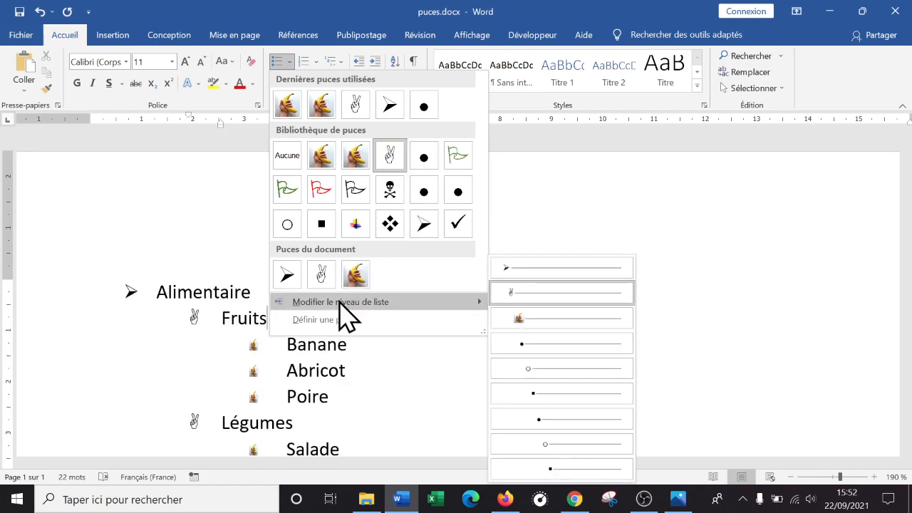
click(294, 395)
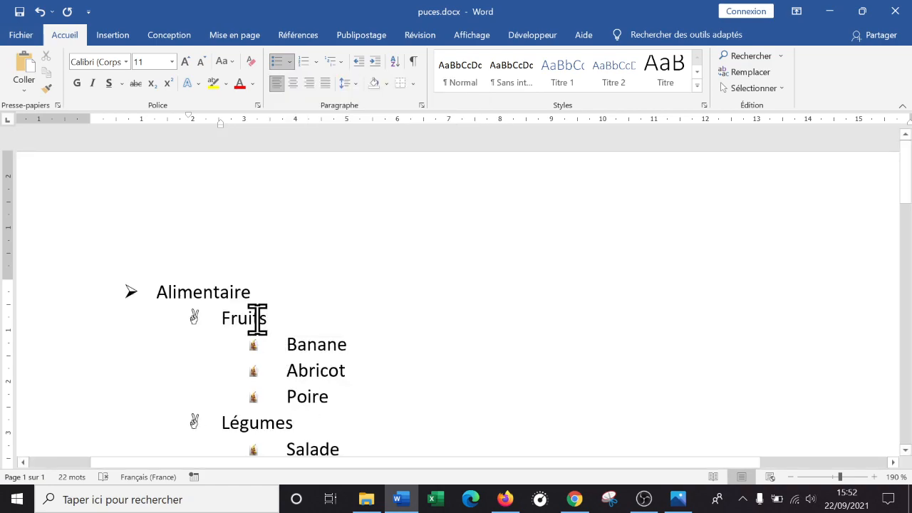
- Demote the Fruits item from the second to the fourth list level and promote it back to the second level
click(218, 317)
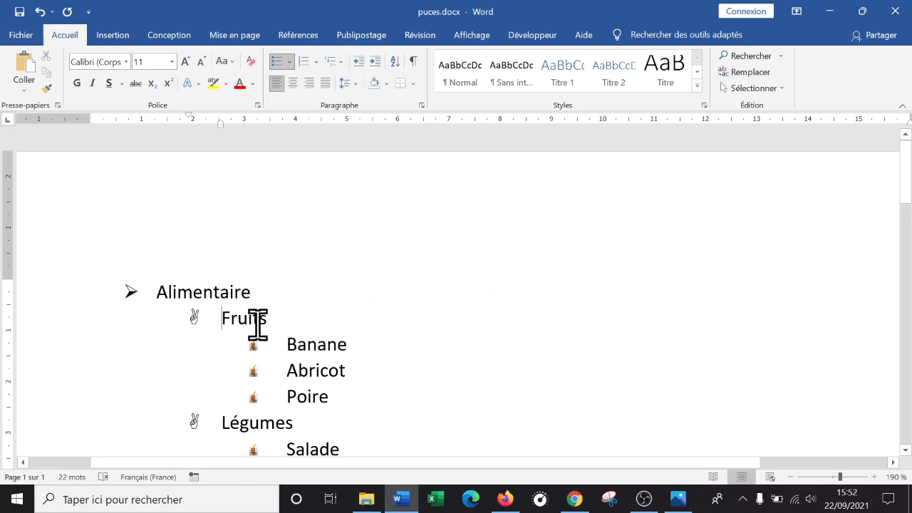
key(Tab)
key(shift+Tab)
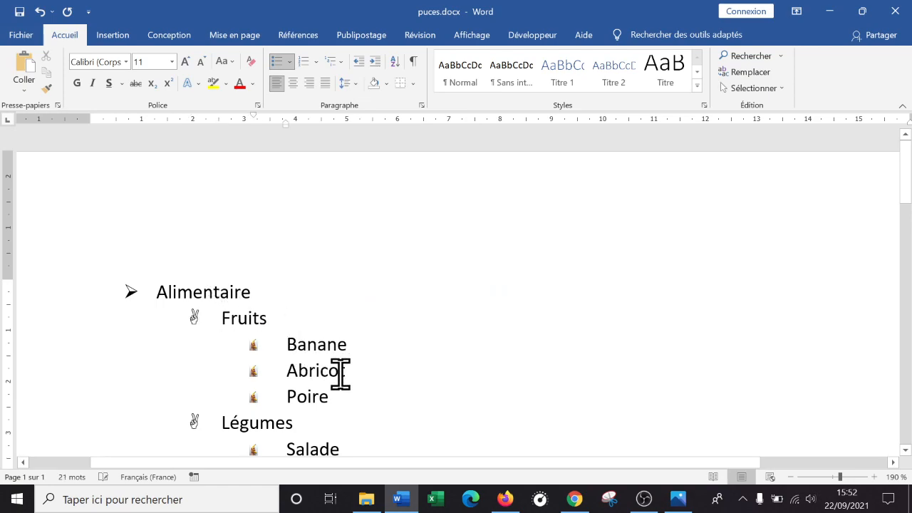
key(Tab)
key(Tab)
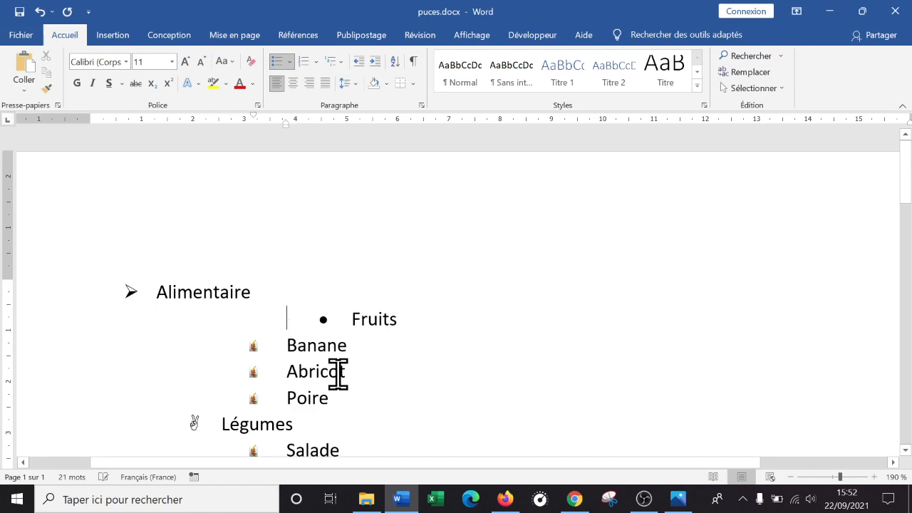
key(shift+Tab)
key(shift+Tab)
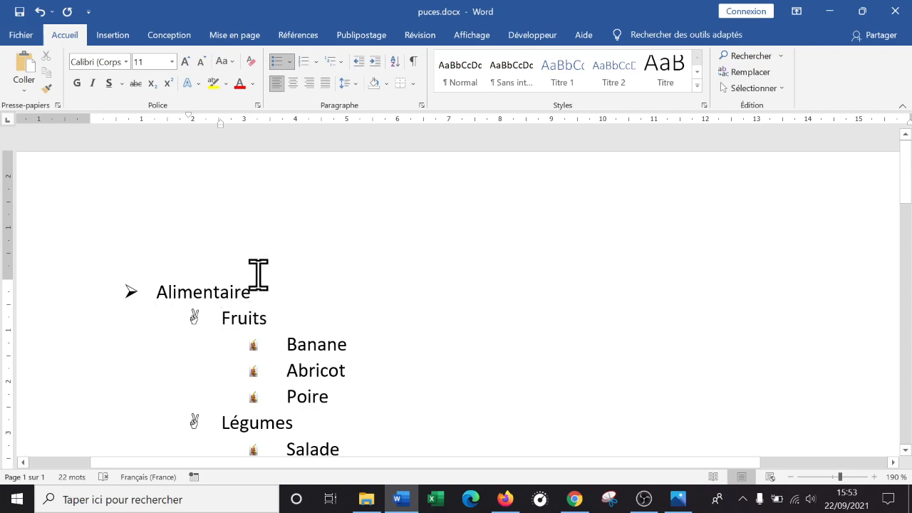
- Change the list level of the Fruits item to level 1 and return it to level 2
click(292, 62)
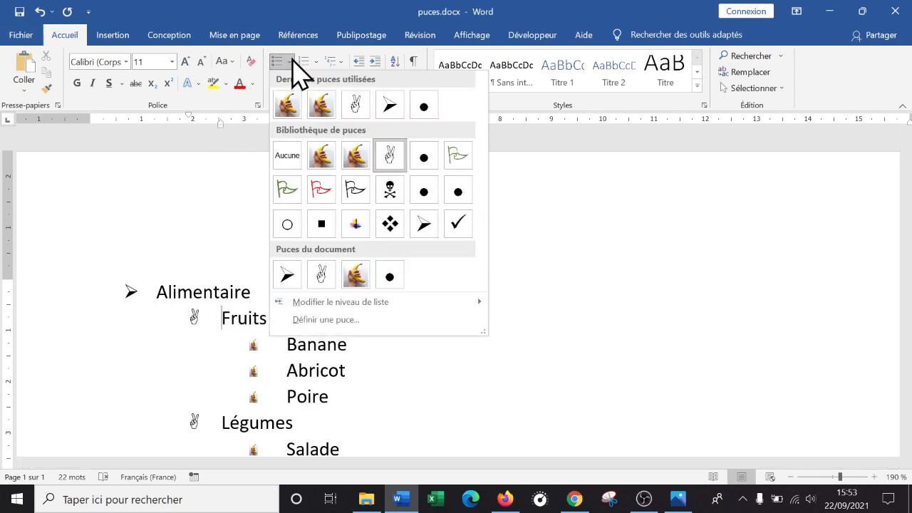
mouse_move(385, 314)
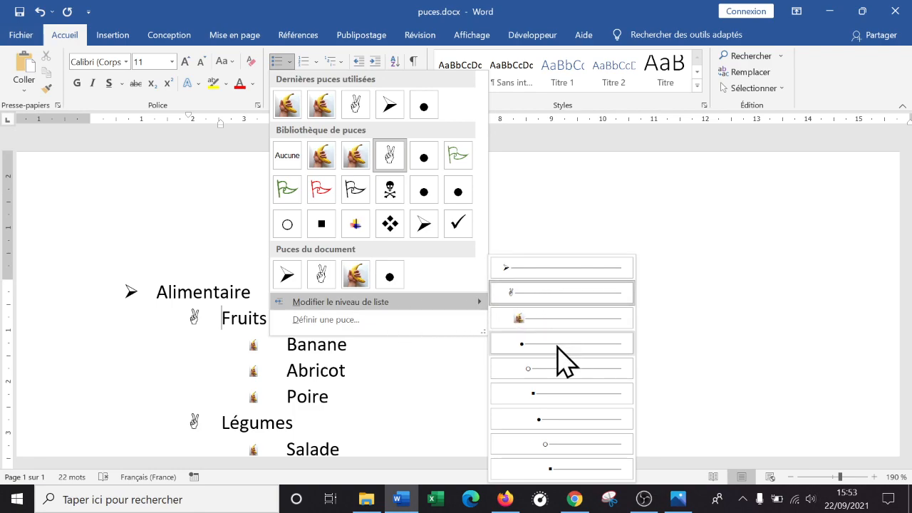
click(571, 268)
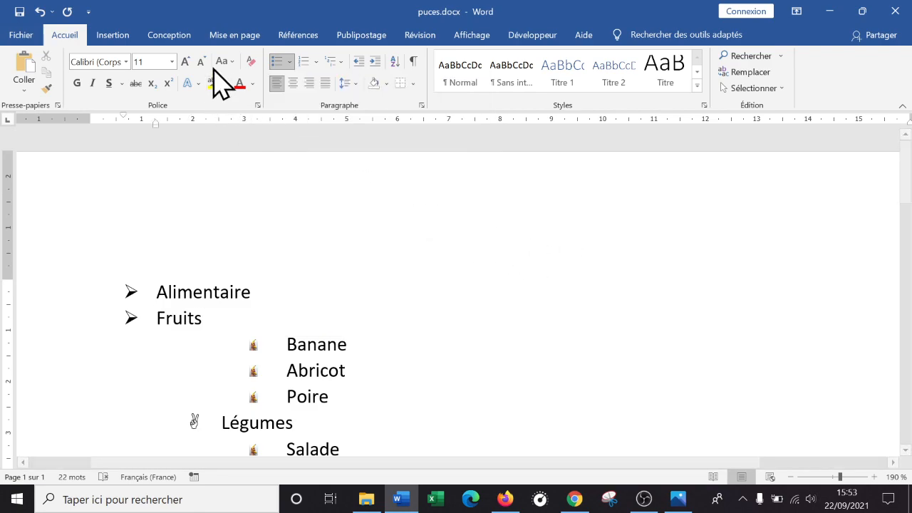
click(289, 62)
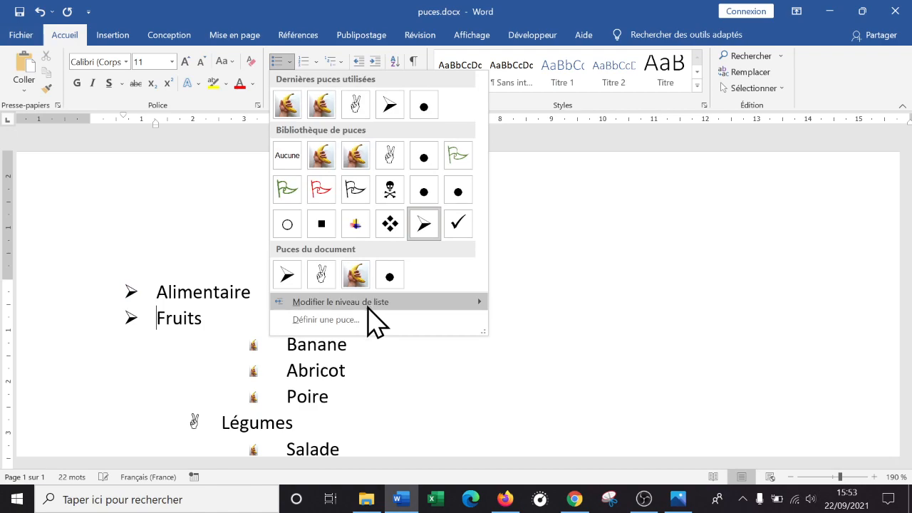
click(529, 295)
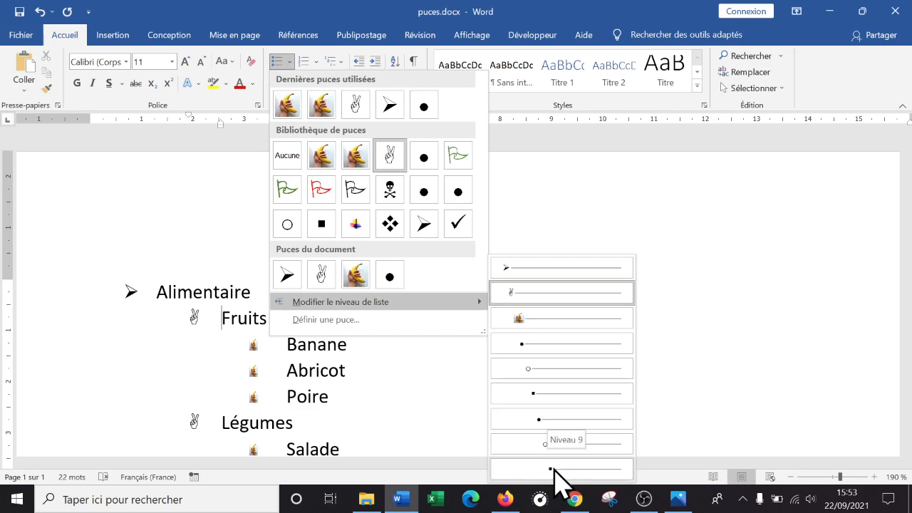
click(605, 189)
scroll(520, 263, down, 6)
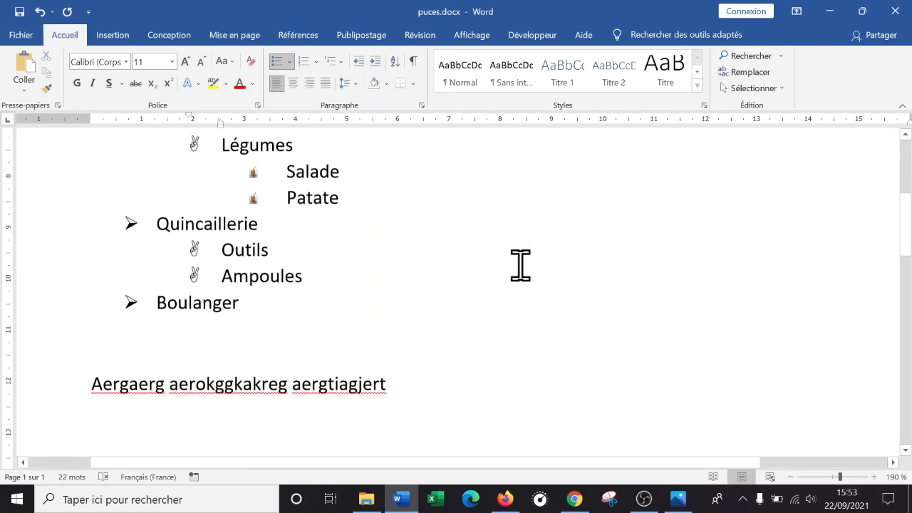
scroll(517, 264, up, 5)
scroll(511, 264, down, 3)
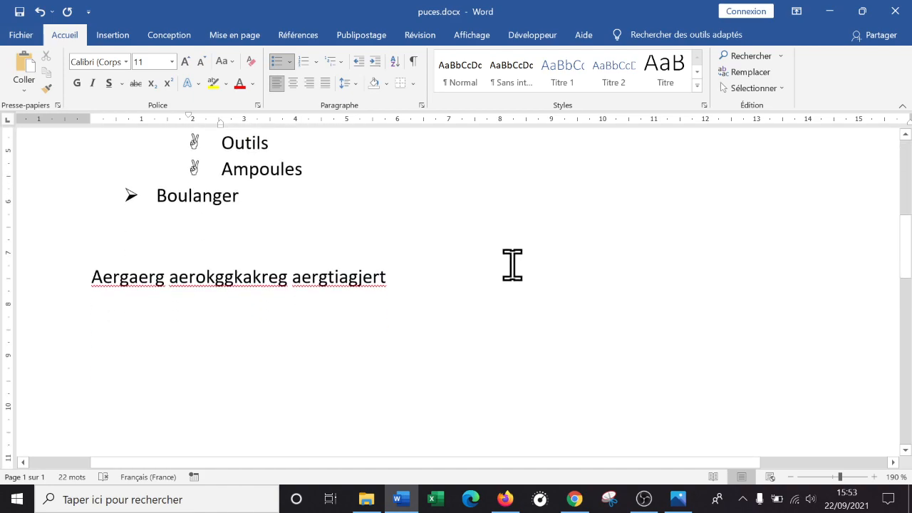
- Delete the line of filler text below the bulleted shopping list
drag(437, 276, 7, 316)
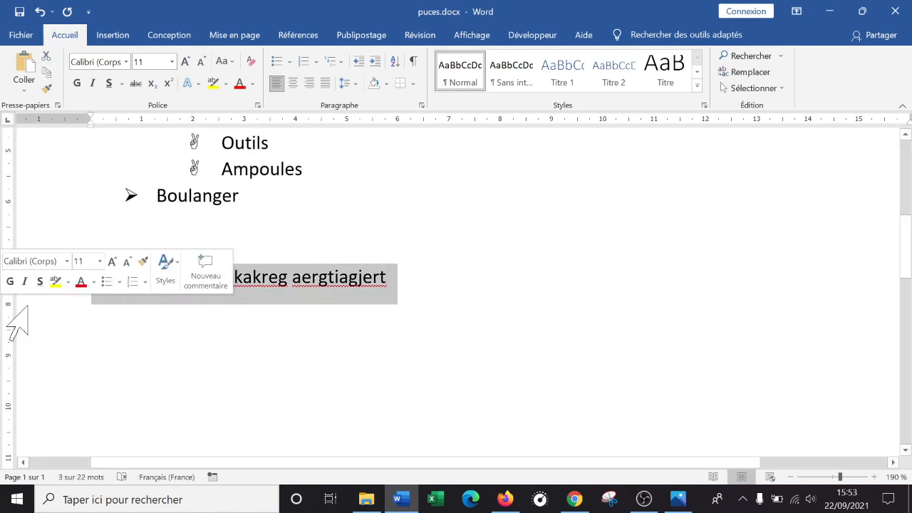
key(Delete)
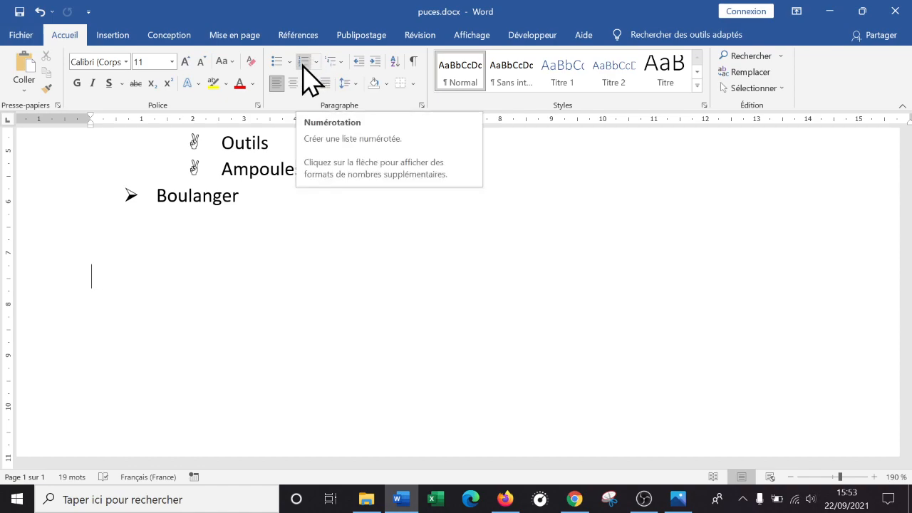
- Start a numbered list in the 1. 2. 3. format on the empty line below the shopping list
scroll(475, 314, up, 1)
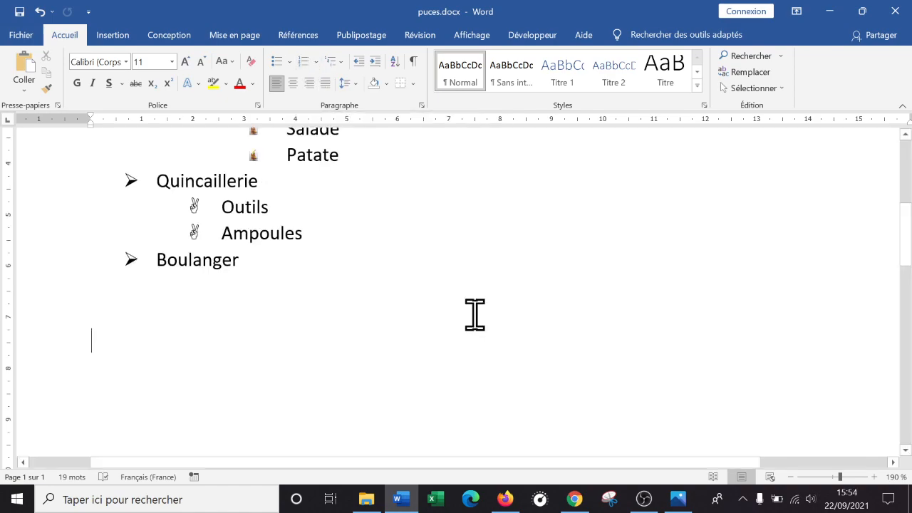
click(790, 477)
click(790, 477)
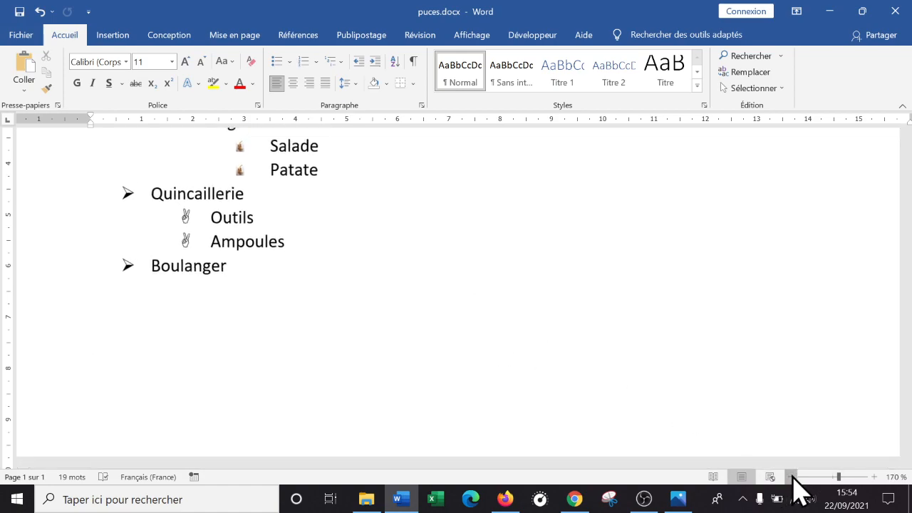
click(790, 477)
click(790, 476)
click(791, 476)
scroll(295, 357, up, 1)
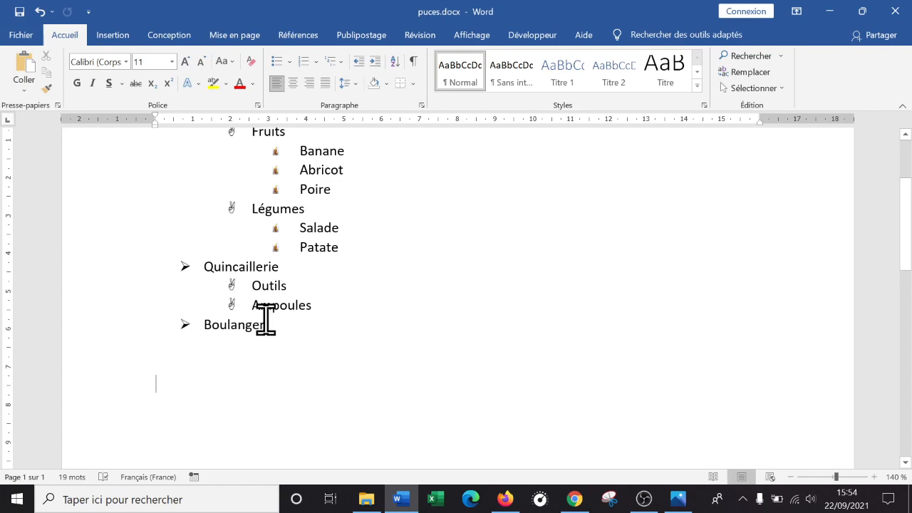
double_click(175, 376)
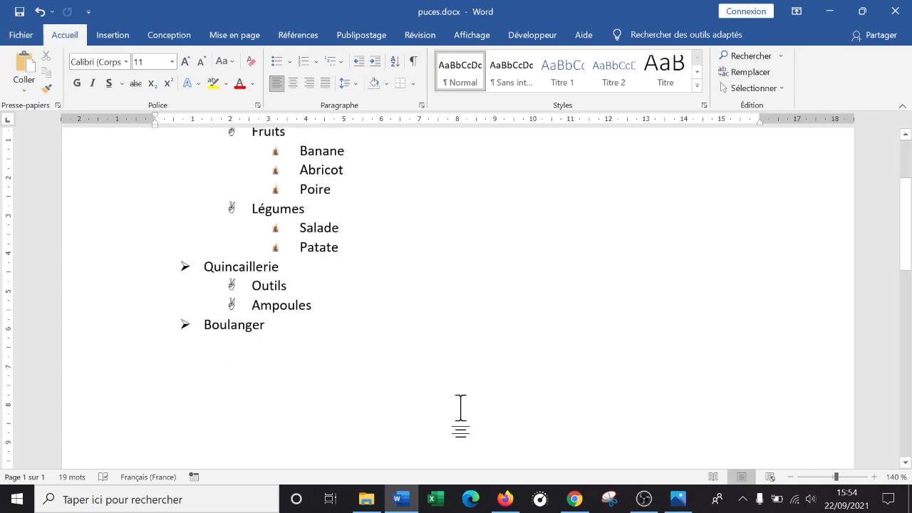
click(315, 60)
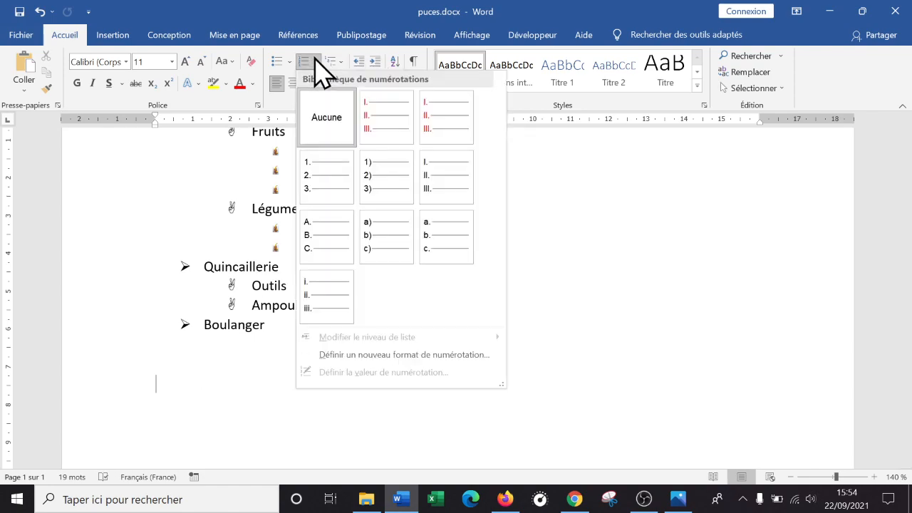
click(316, 61)
click(316, 59)
click(332, 194)
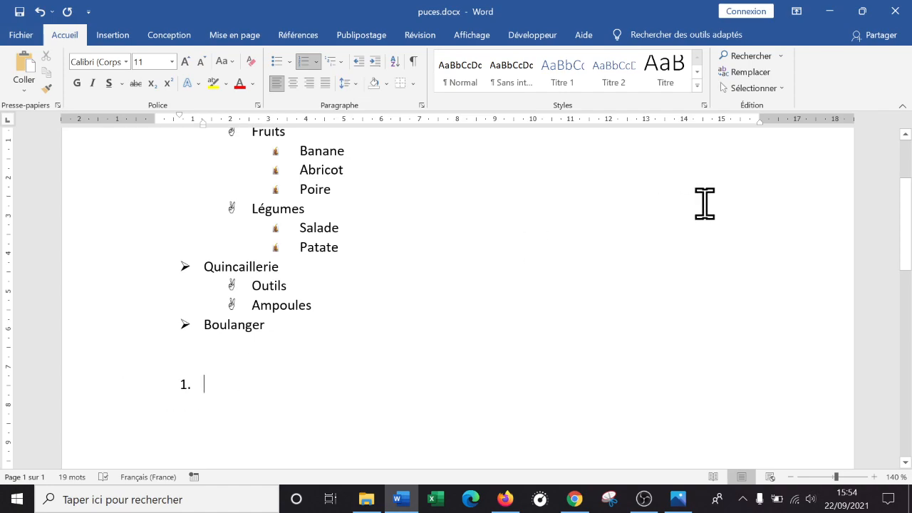
- Enter the numbered items Asie, Europe, Amérique, Afrique and Océanie
text(A)
key(BackSpace)
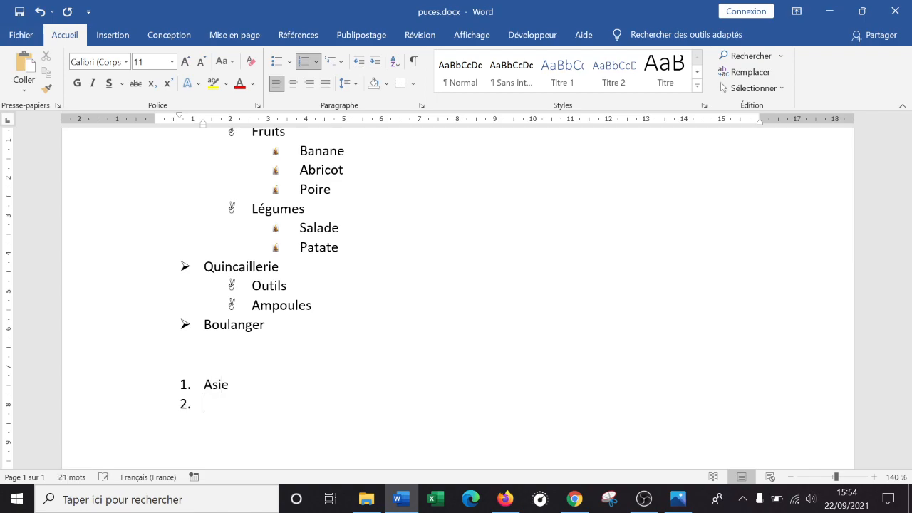
text(urop)
text(Amérique)
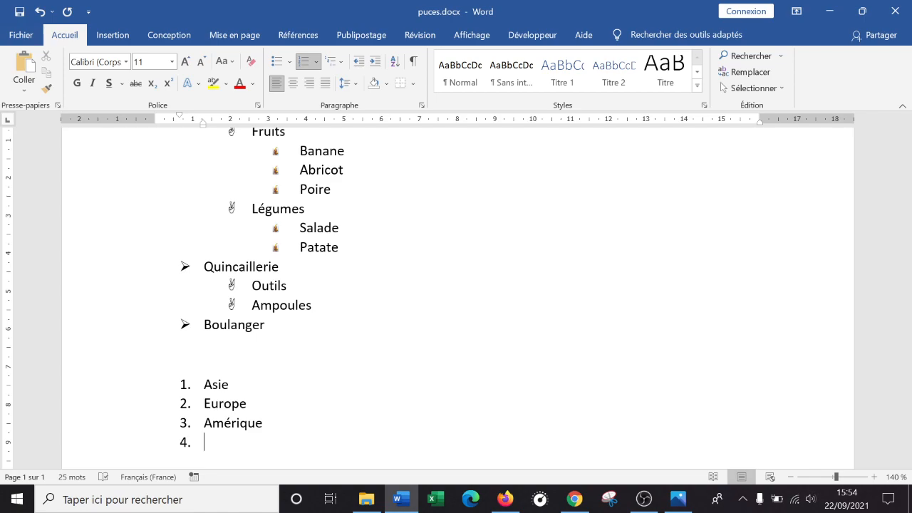
text(A)
text(O)
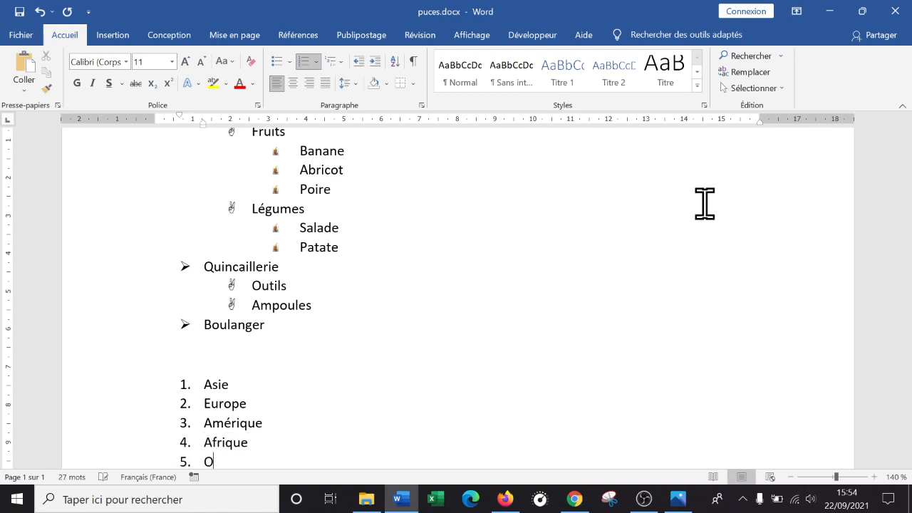
text(céanie)
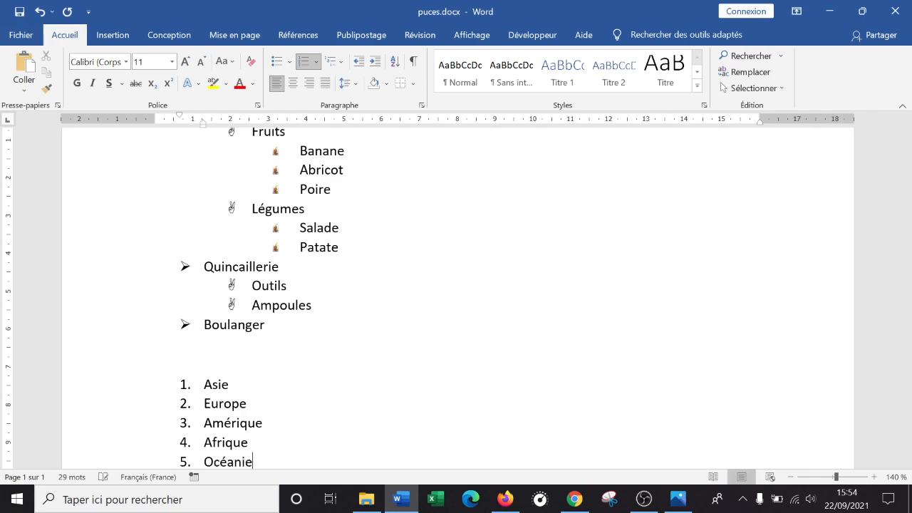
scroll(596, 234, down, 2)
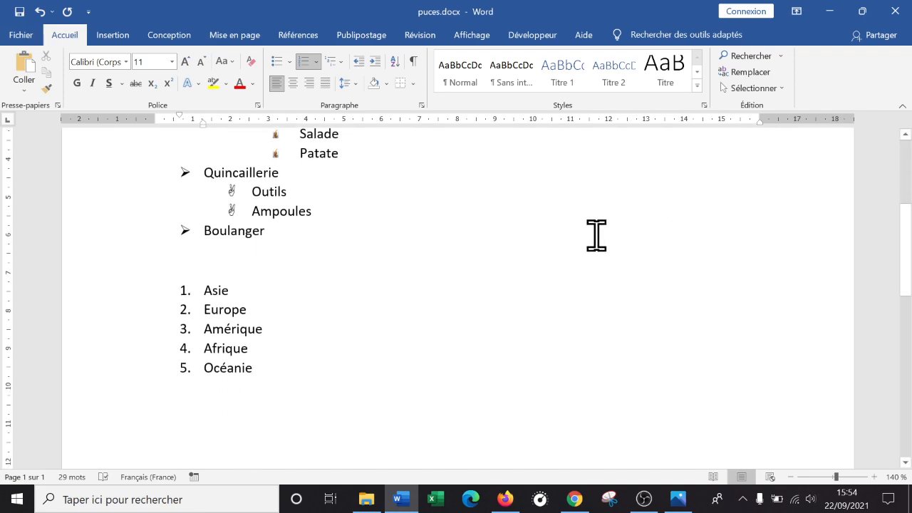
- Remove the bullet from the Boulanger item and apply bullets to it again
click(237, 231)
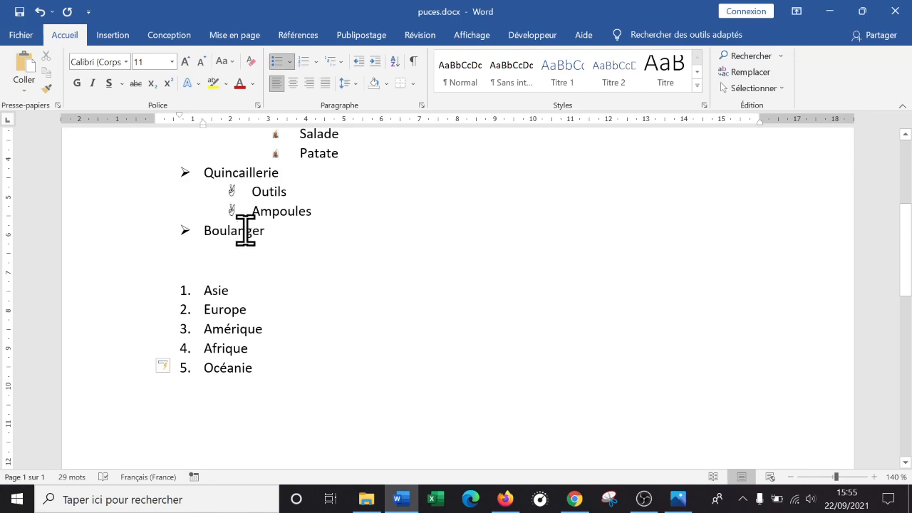
click(276, 62)
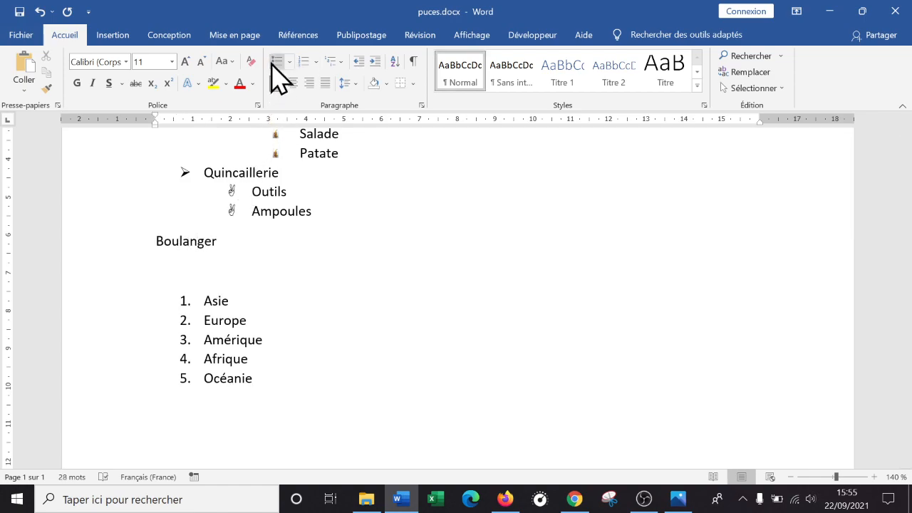
click(276, 62)
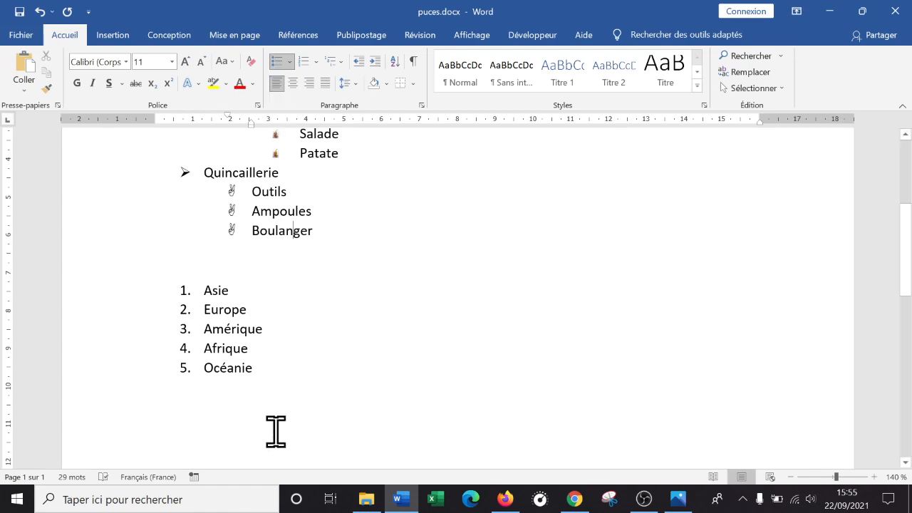
- Sort the five numbered continents by paragraph text in ascending order
click(248, 368)
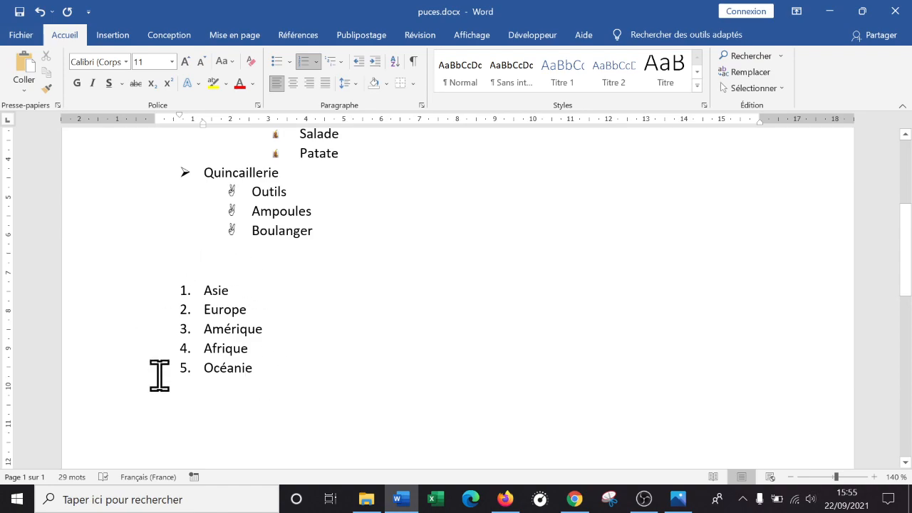
drag(271, 375, 186, 296)
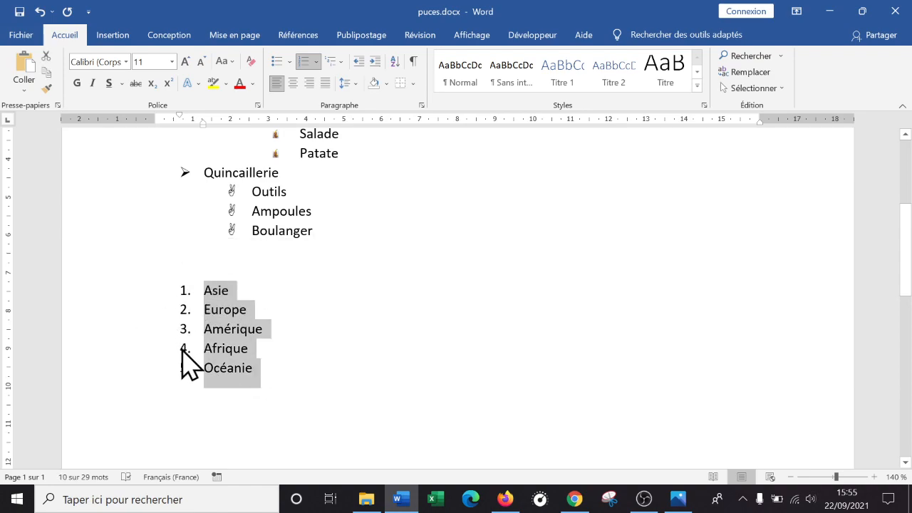
click(394, 62)
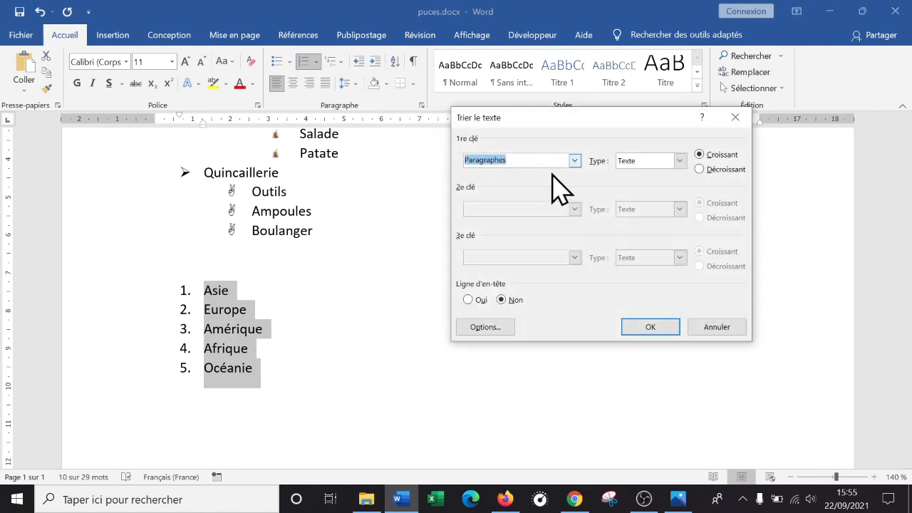
click(638, 329)
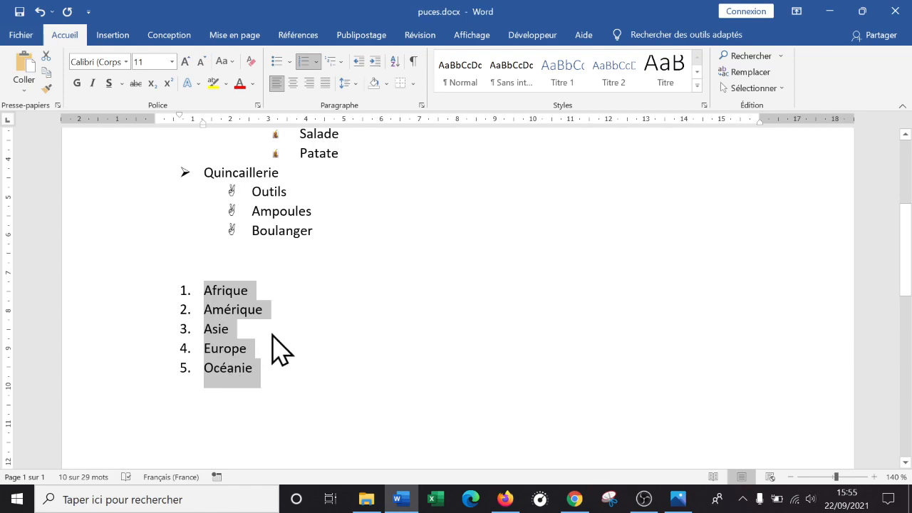
- Add the second-level items Bénin, Mali, Côte d'Ivoire and Afrique du Sud under Afrique
click(268, 296)
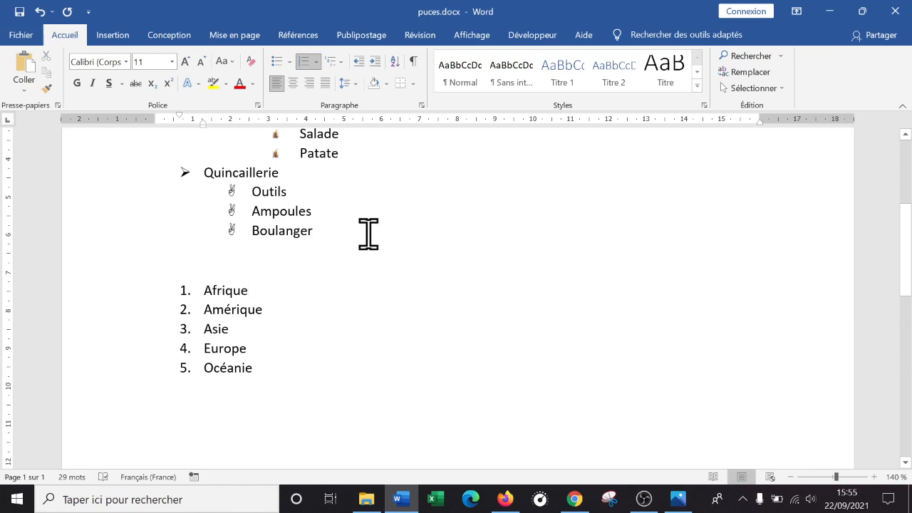
key(Return)
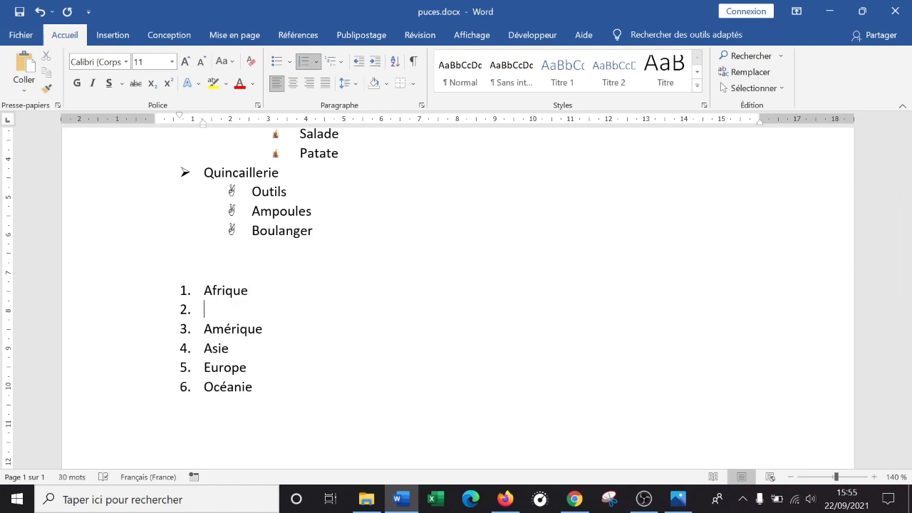
key(Tab)
text(Bé)
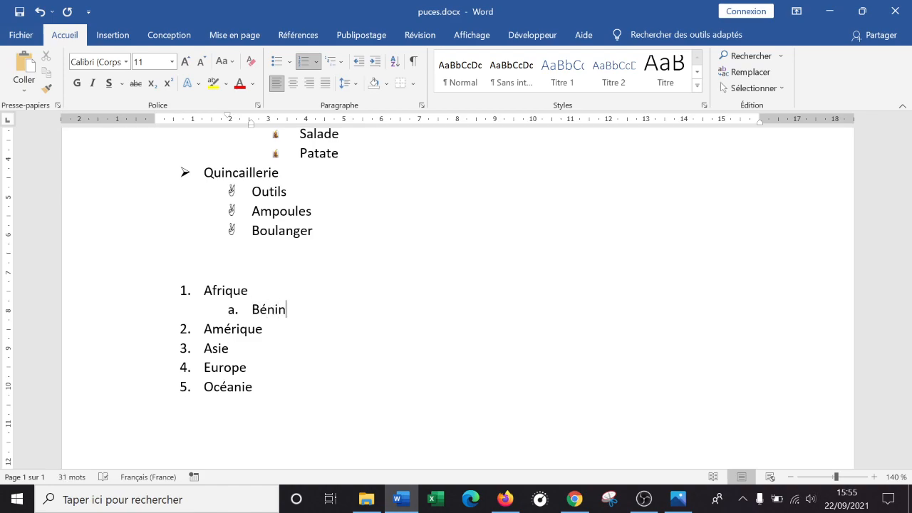
text(nin)
key(Return)
text(Mali)
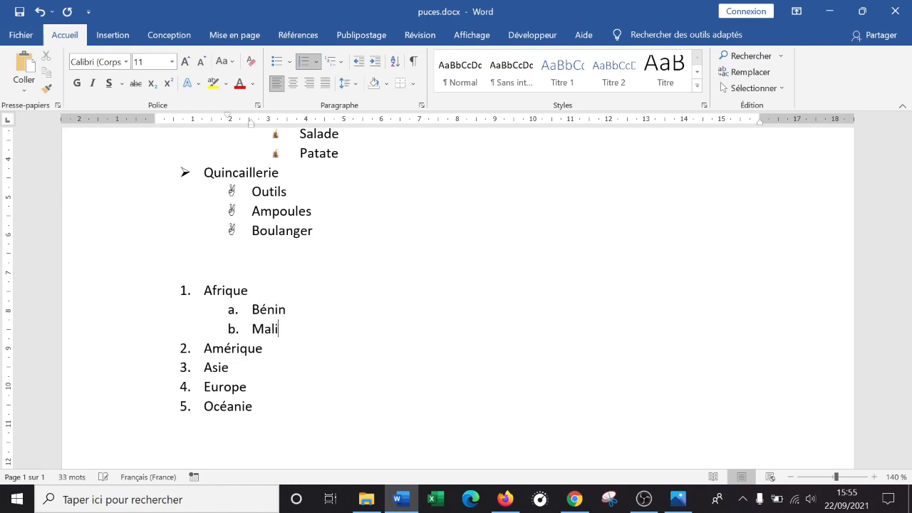
key(Return)
text(Côte)
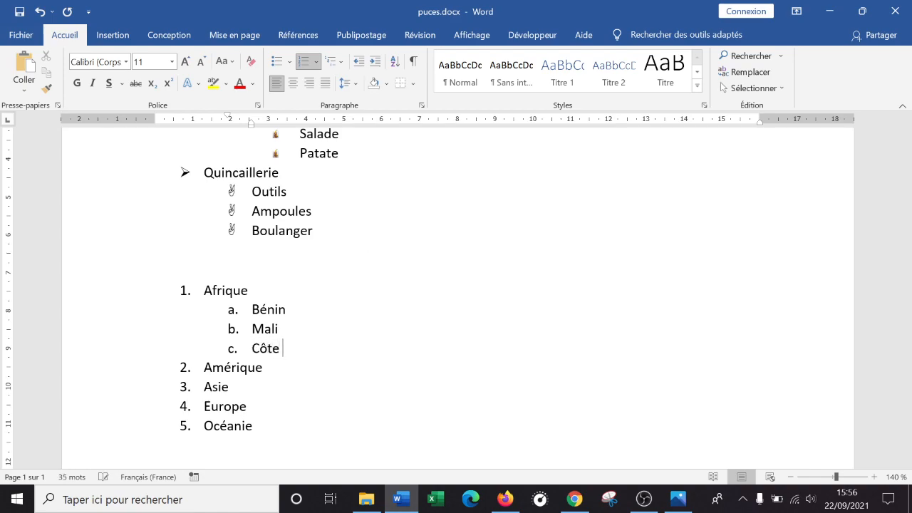
text( d'Ivoire)
key(Return)
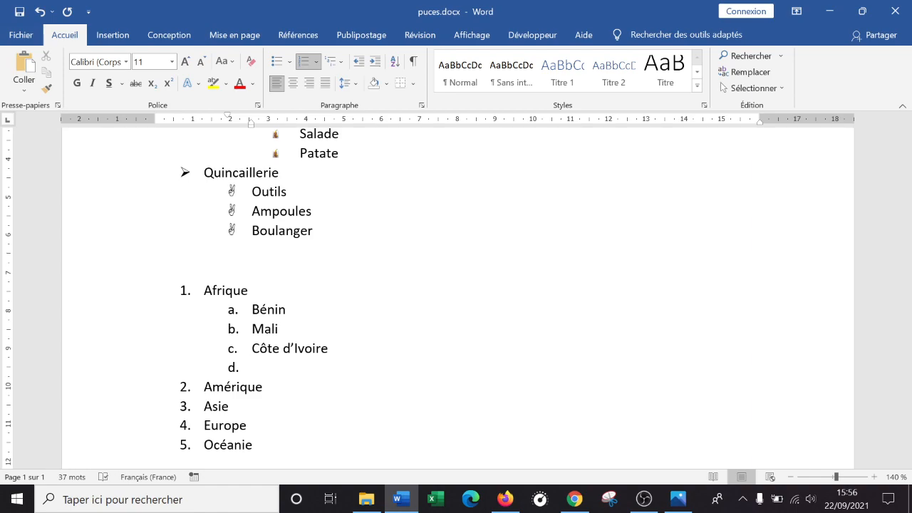
text(Afrique du Sud)
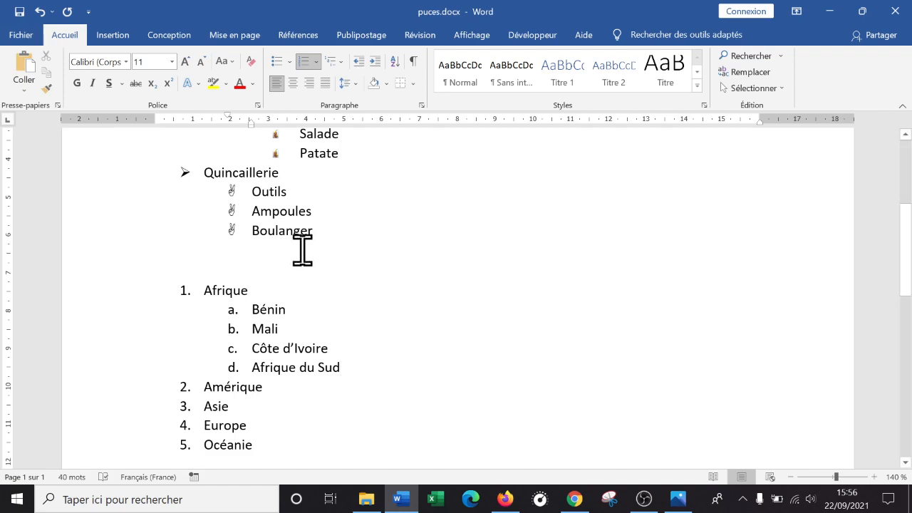
- Sort the four country sub-items under Afrique by paragraph text in ascending order
drag(374, 363, 207, 315)
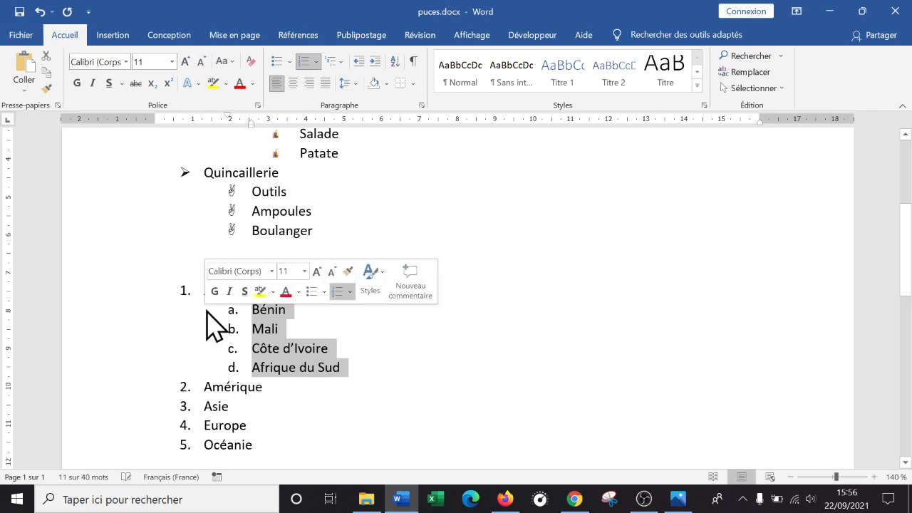
click(393, 62)
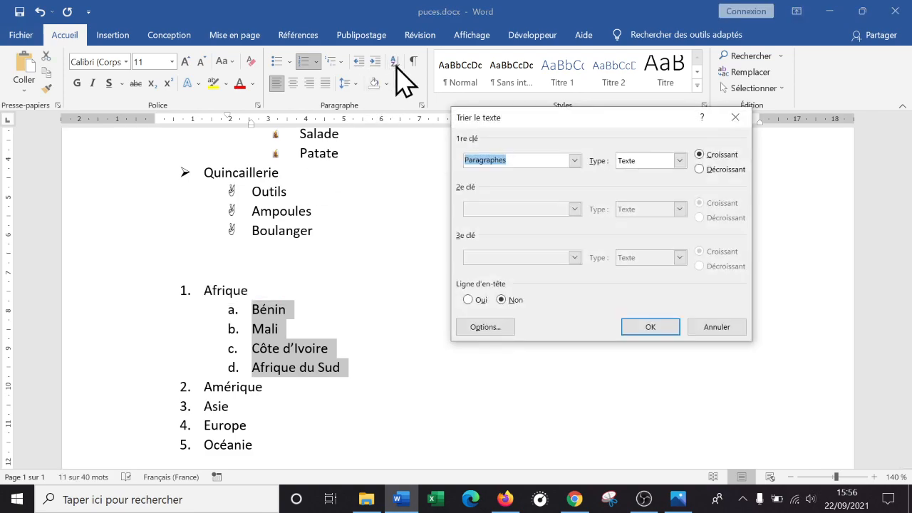
click(643, 328)
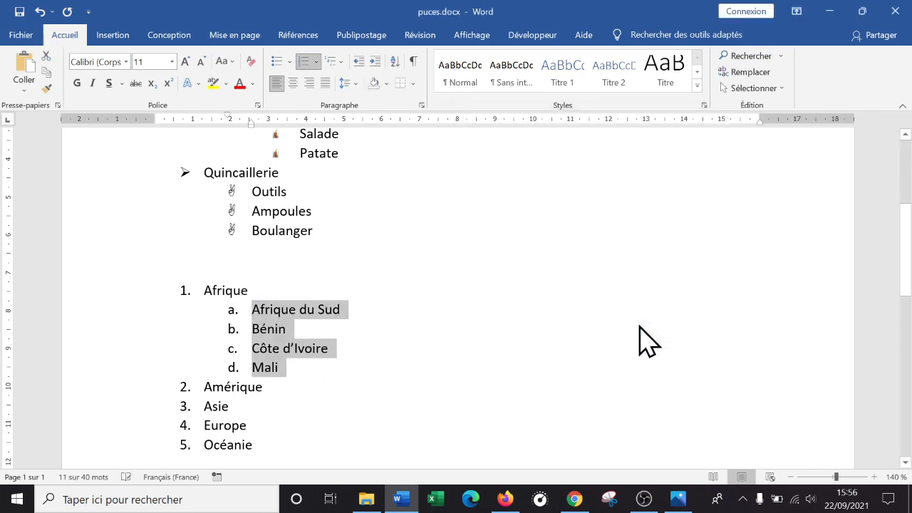
click(366, 361)
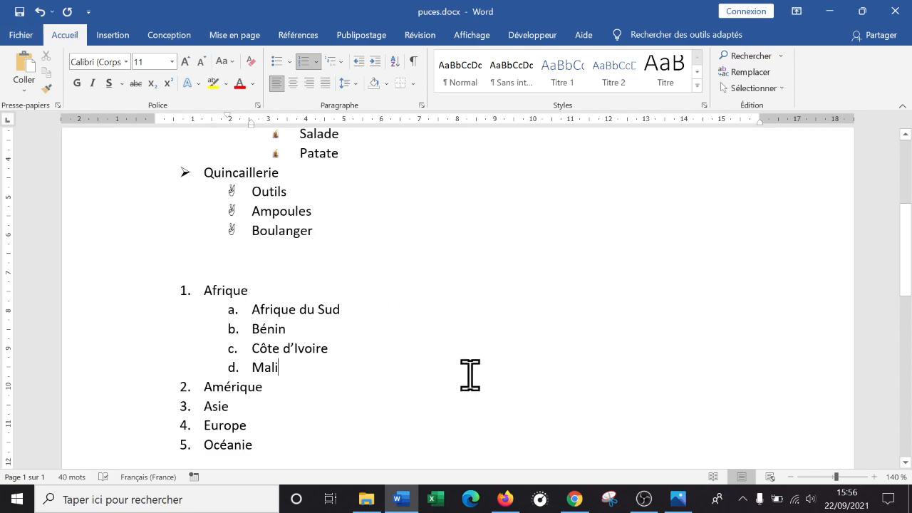
- Add the third-level items Capte Town, Pretoria and Johannesbourg under Afrique du Sud
click(364, 309)
key(Return)
text(Capte Town)
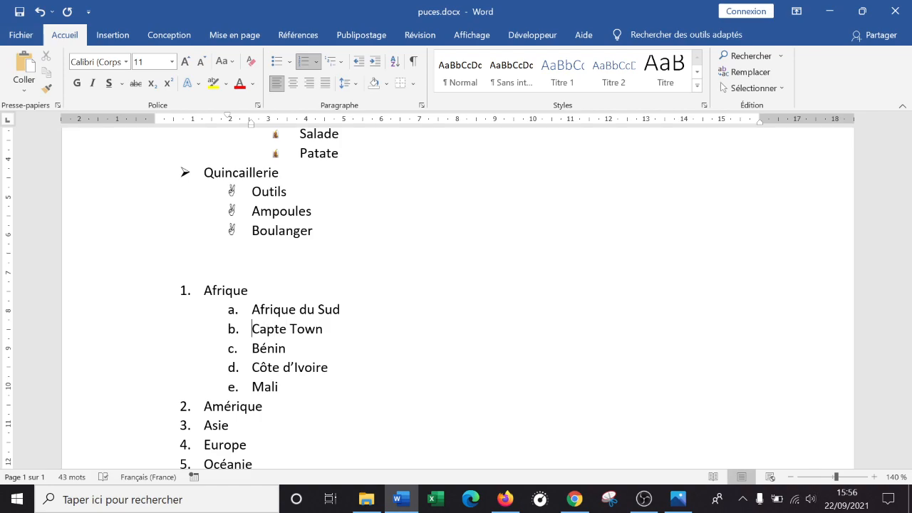
key(Tab)
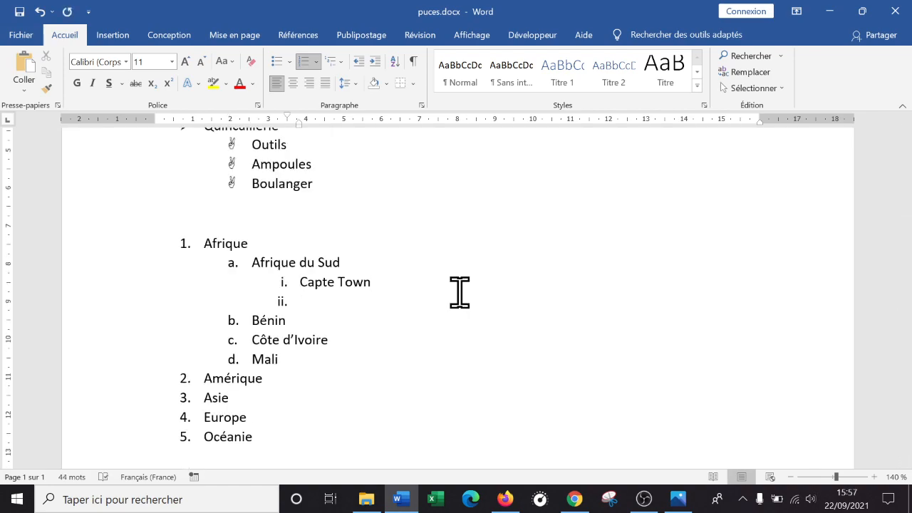
text(a)
key(Return)
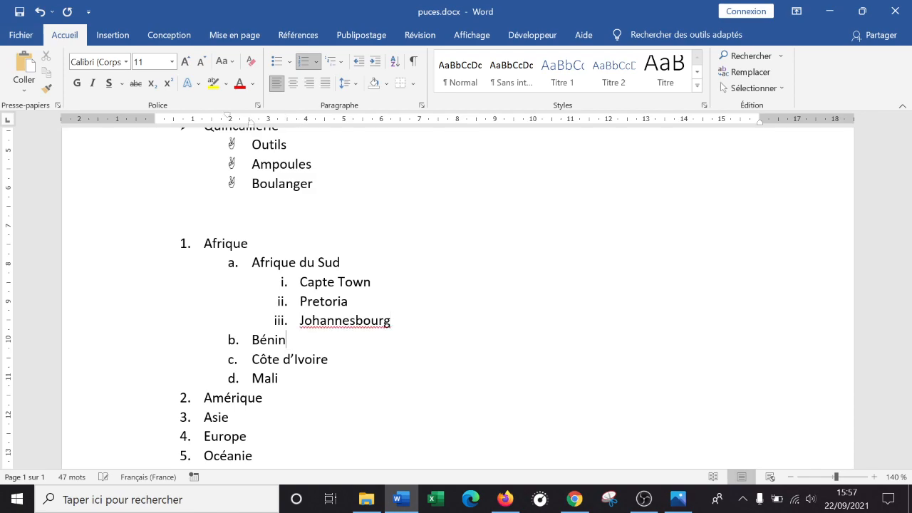
- Correct the misspelled third city under Afrique du Sud to the suggested spelling Johannesburg
right_click(365, 321)
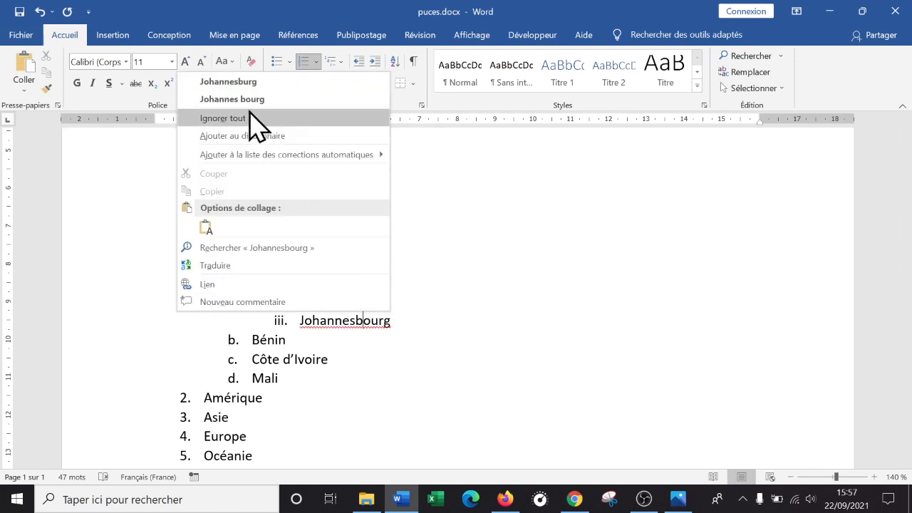
click(236, 88)
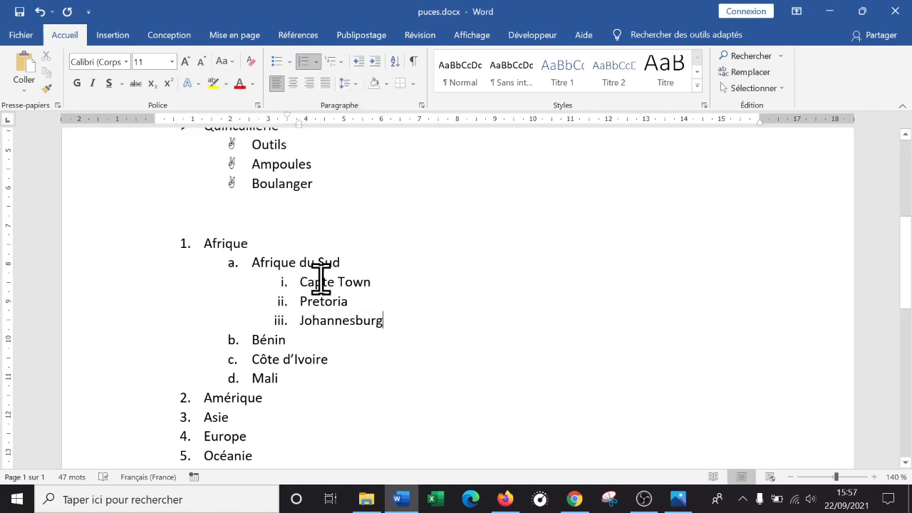
scroll(371, 281, down, 1)
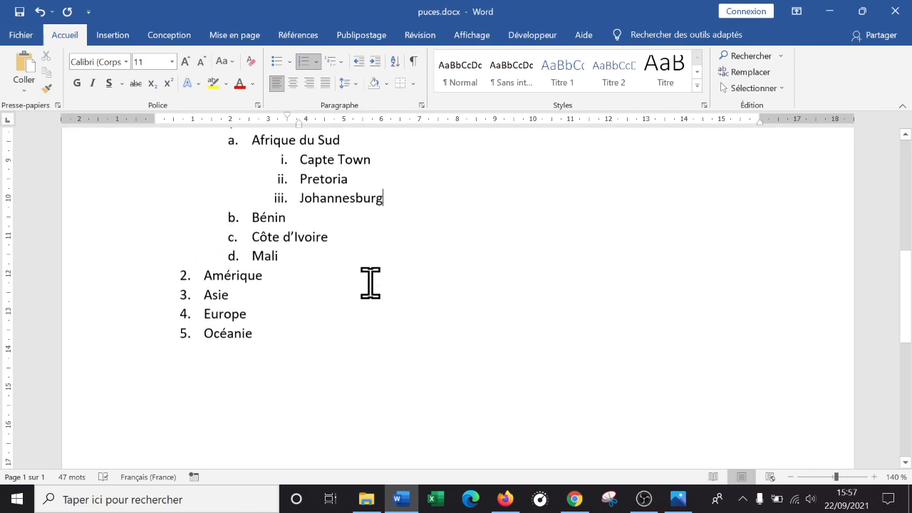
scroll(370, 281, up, 1)
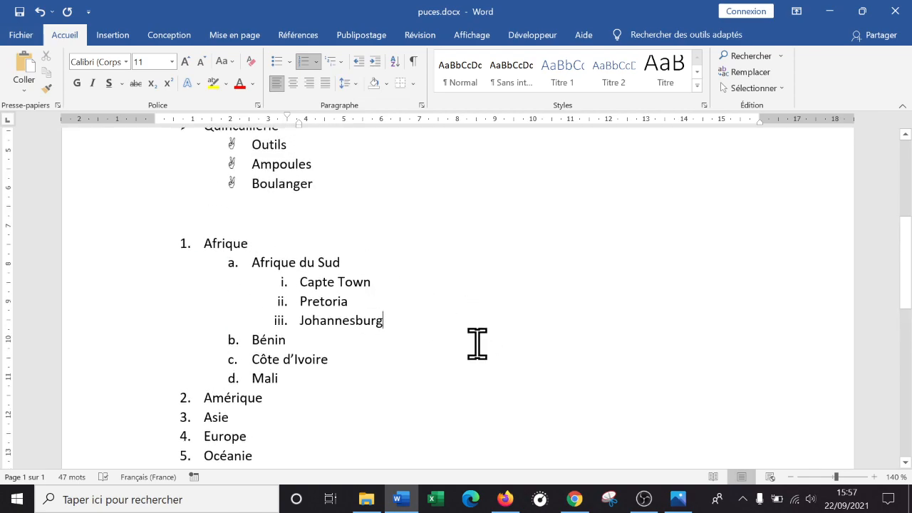
- Change the numbering of the top-level continents to the A., B., C. format
scroll(477, 342, down, 1)
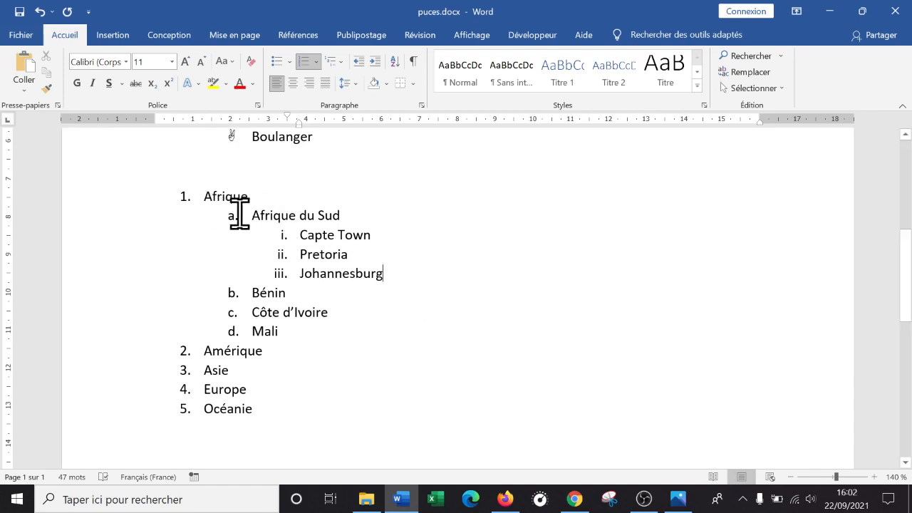
click(316, 63)
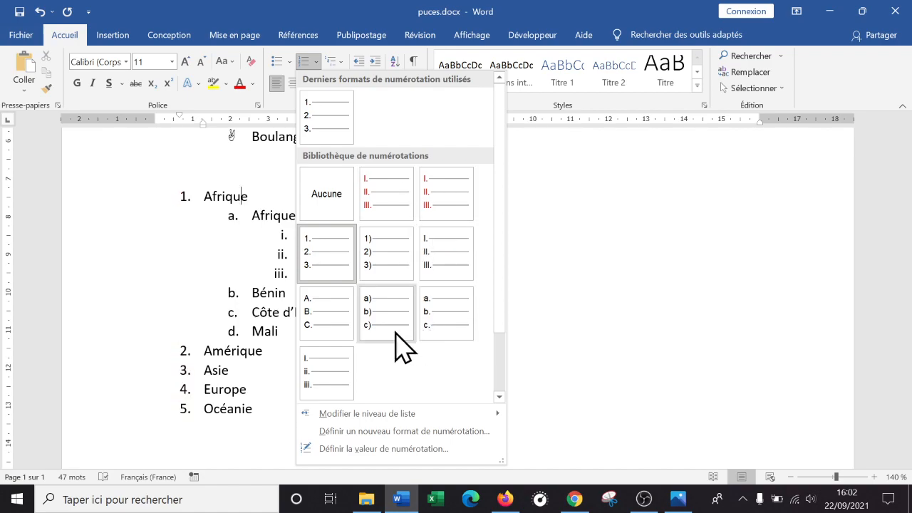
click(327, 330)
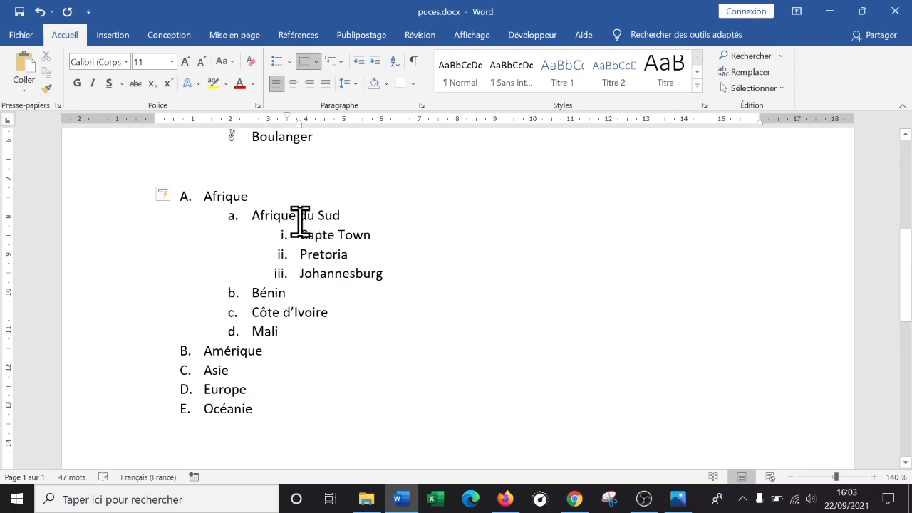
- Promote Johannesburg to the second list level, and demote it back to the third level
click(317, 62)
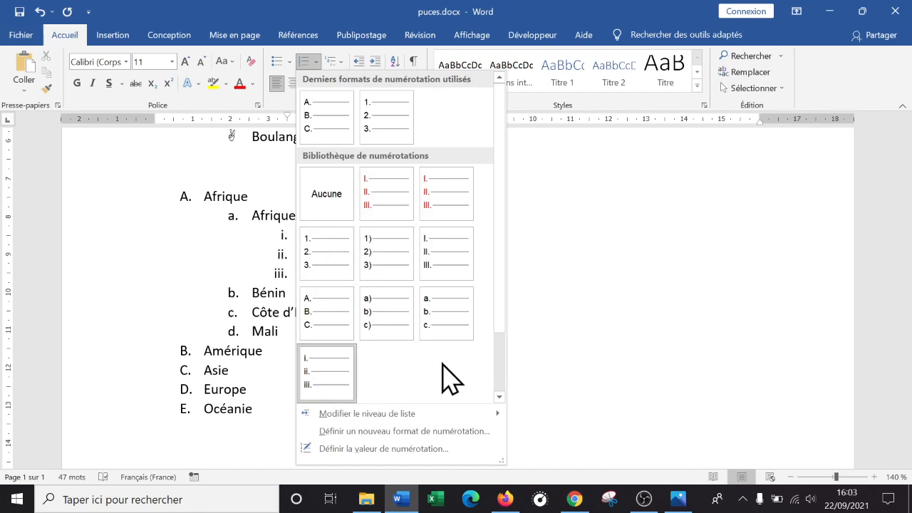
mouse_move(442, 411)
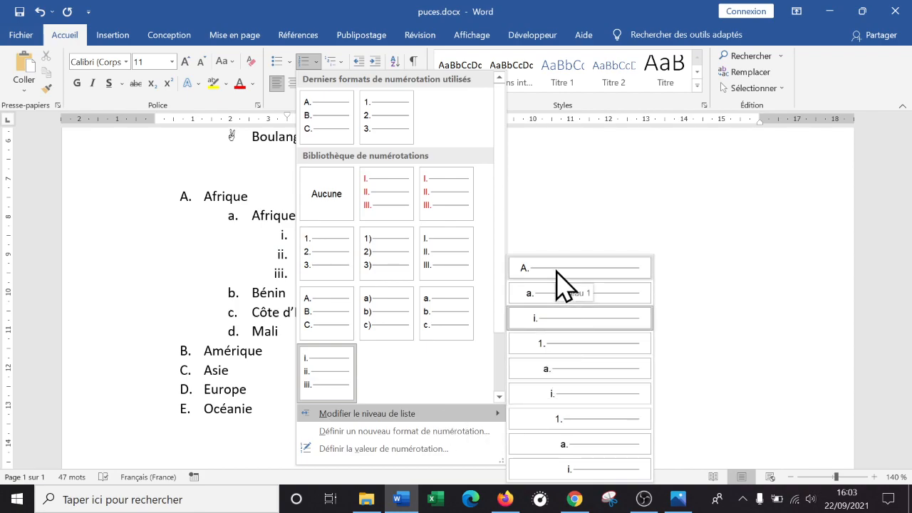
click(245, 221)
click(362, 272)
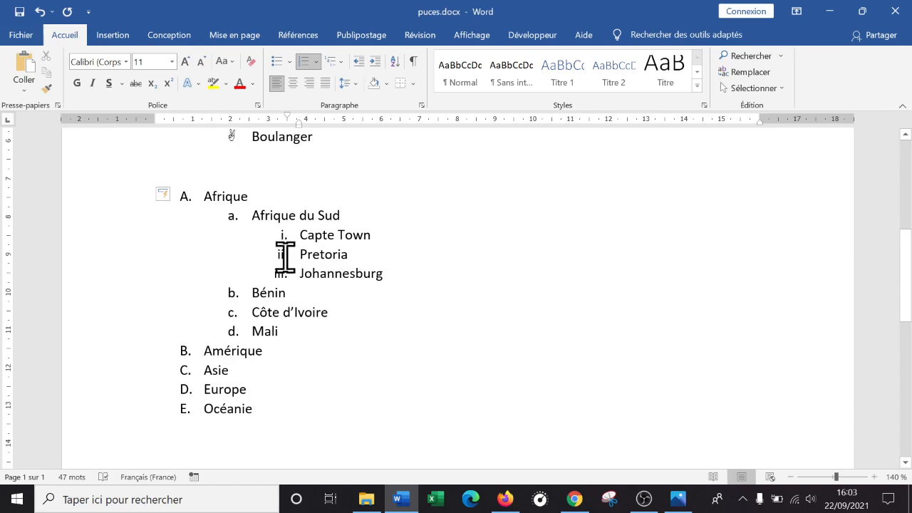
click(295, 272)
key(shift+Tab)
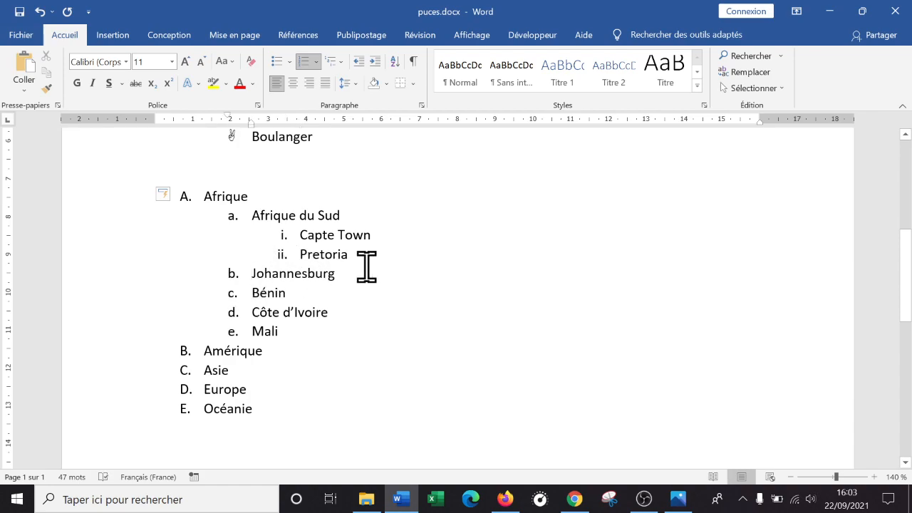
key(Tab)
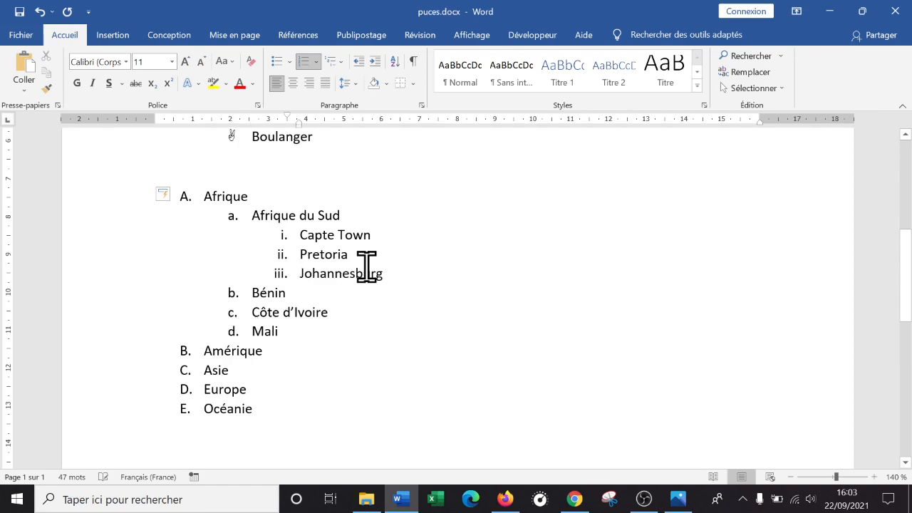
- Try assigning Johannesburg to the second list level (a.) through the list level choices, and undo the change
click(317, 62)
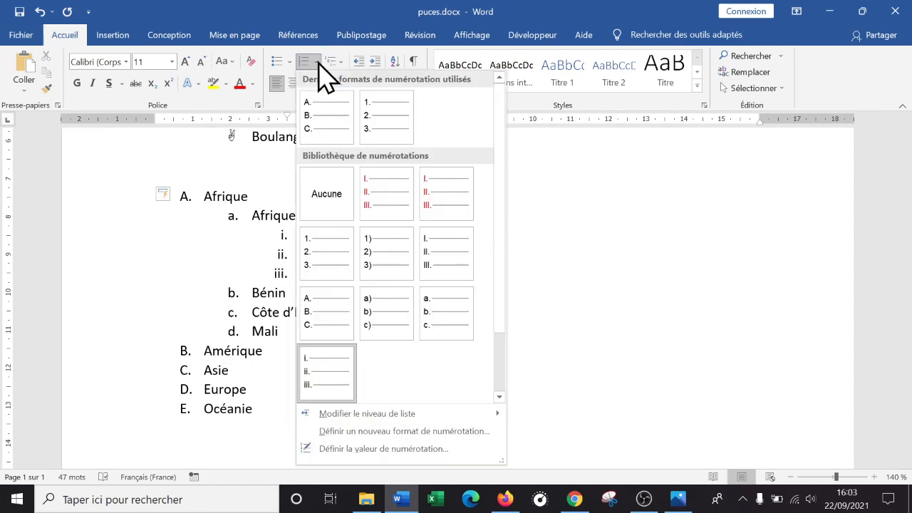
mouse_move(400, 419)
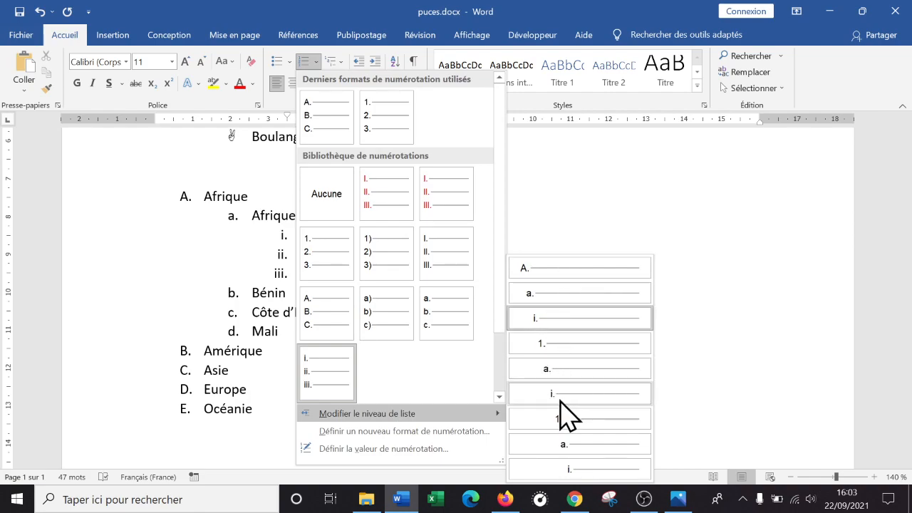
click(559, 293)
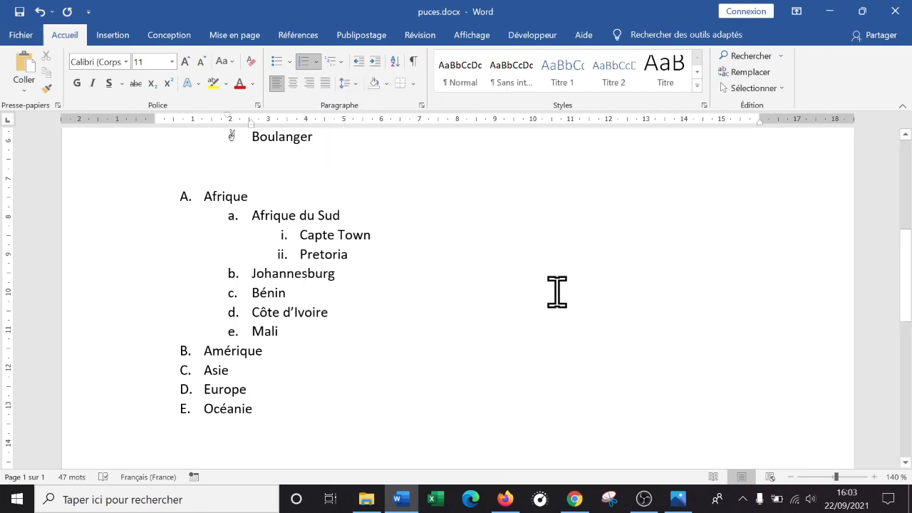
key(ctrl+z)
- Start a new number format for the third-level cities with the A, B, C, ... style and centred alignment
click(317, 62)
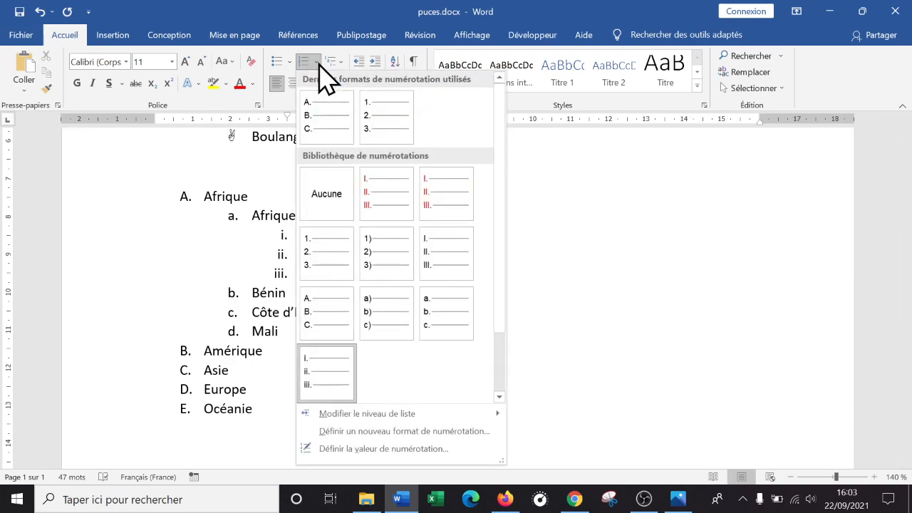
mouse_move(451, 414)
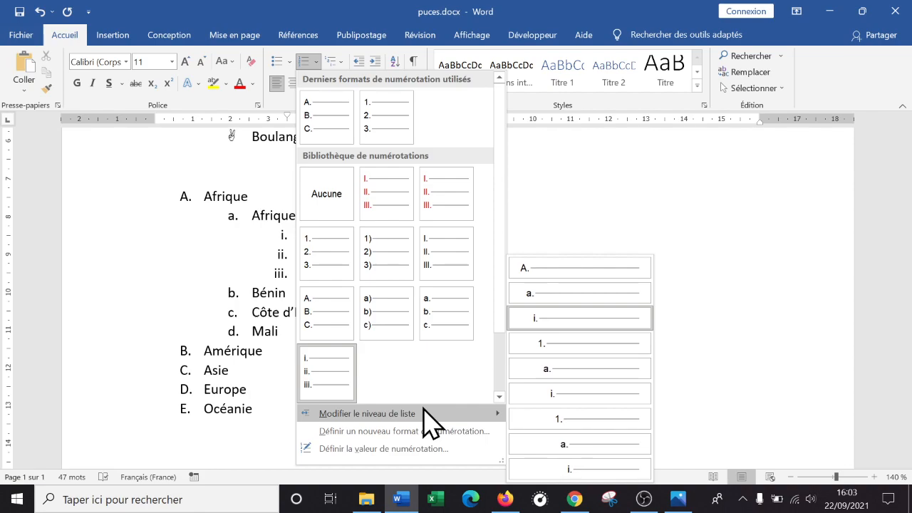
click(444, 432)
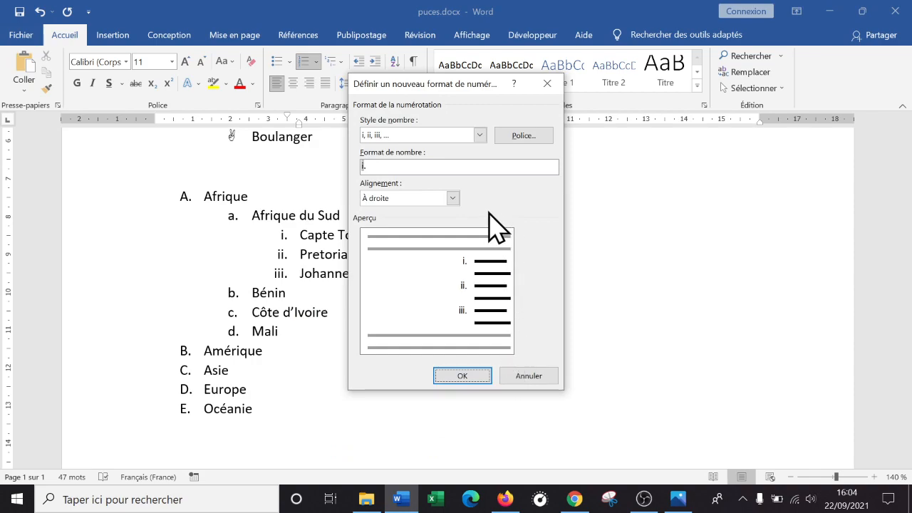
click(481, 135)
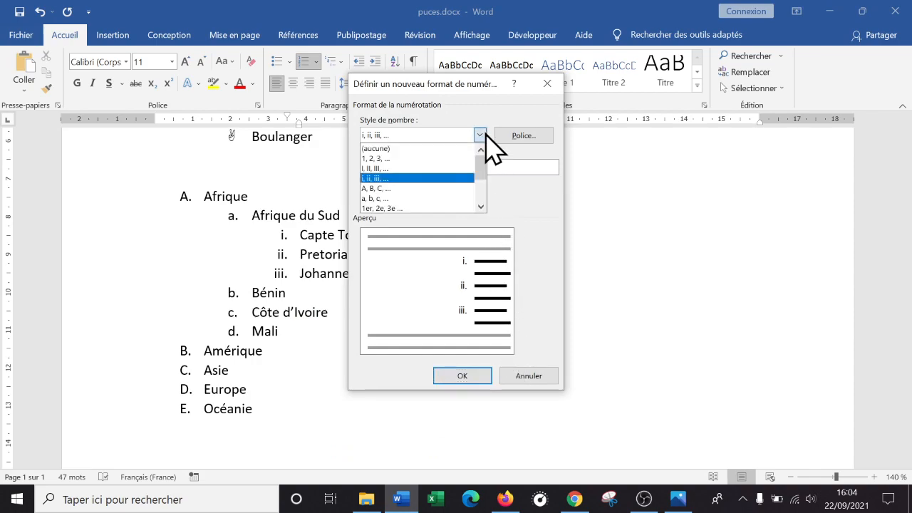
click(481, 135)
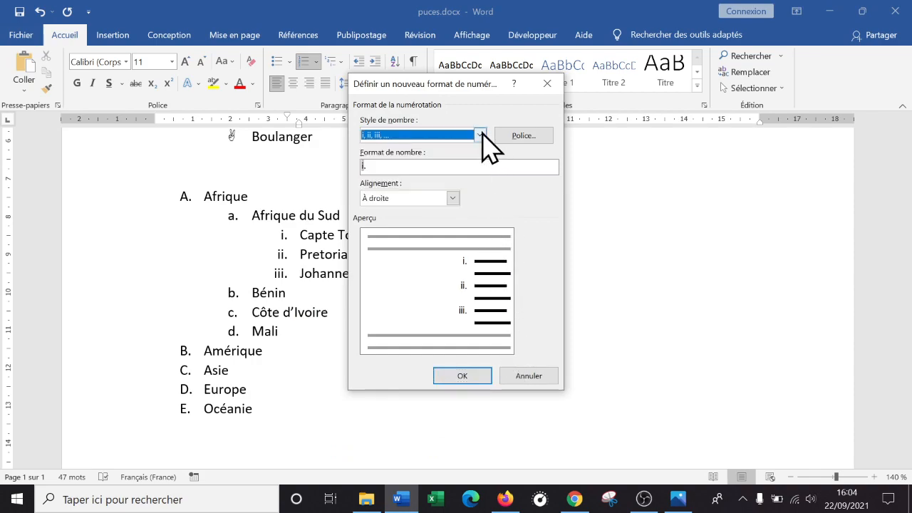
click(478, 135)
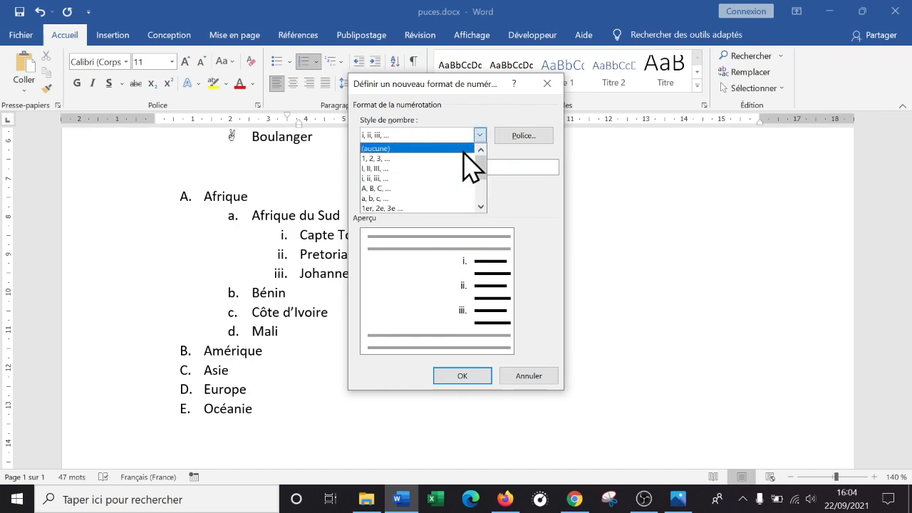
click(389, 188)
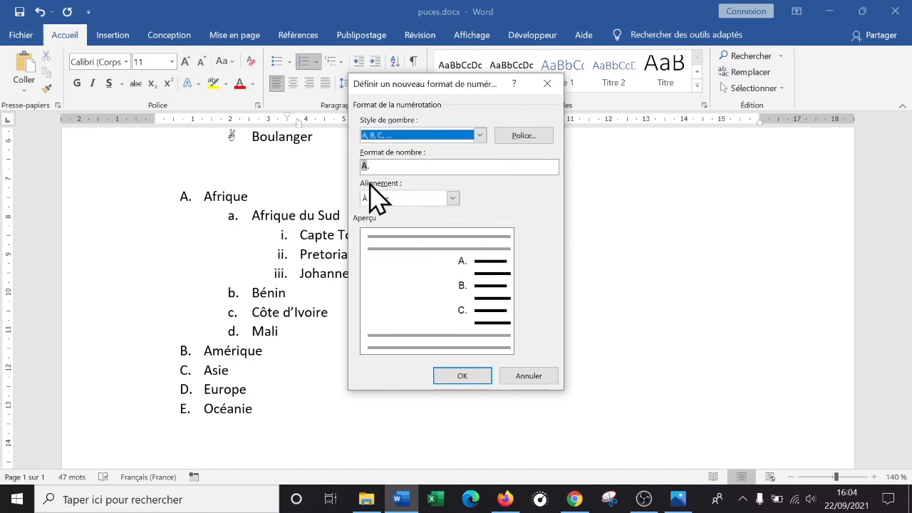
click(452, 198)
click(407, 221)
- Set the underline colour of the new number format to the theme green
click(536, 137)
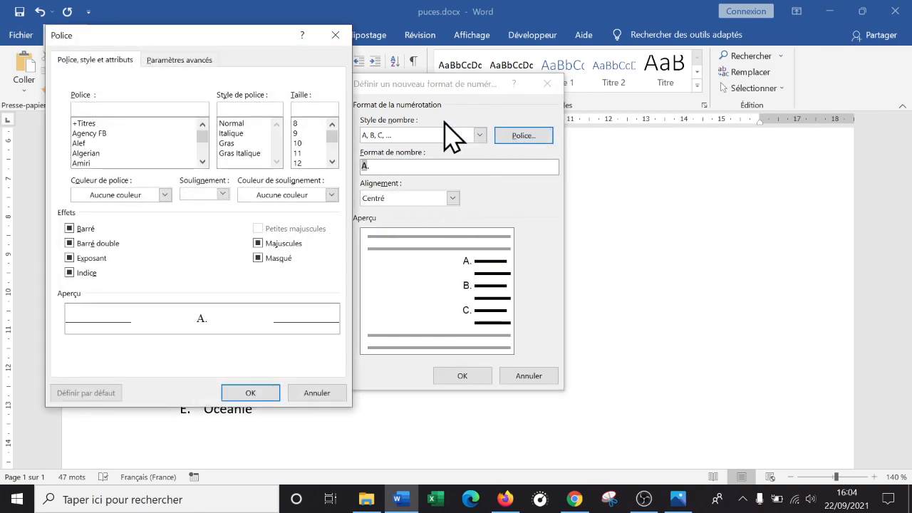
click(331, 195)
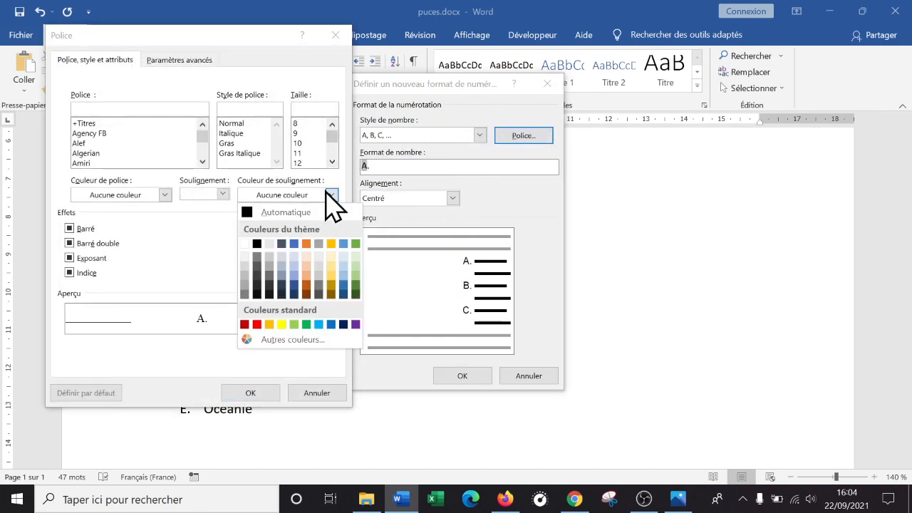
click(356, 243)
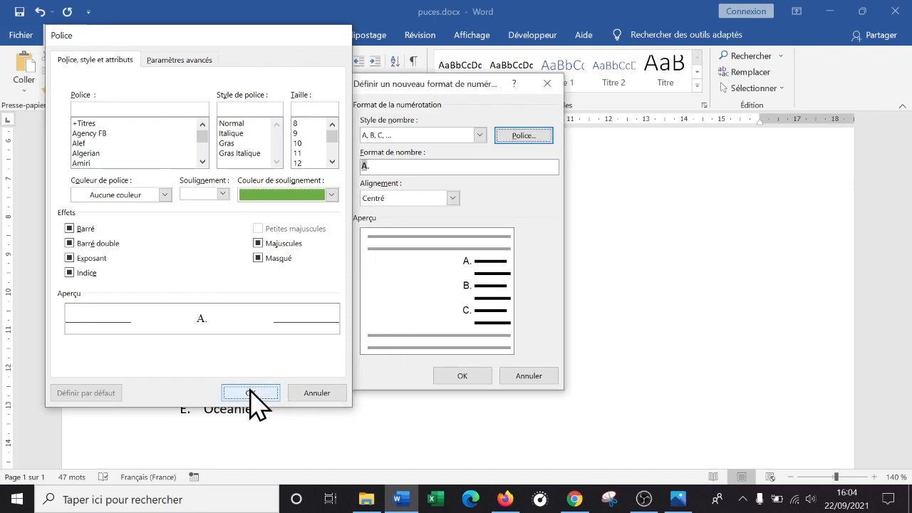
click(250, 393)
- Set the font colour of the new number format to the theme green and apply the format to the cities
click(505, 134)
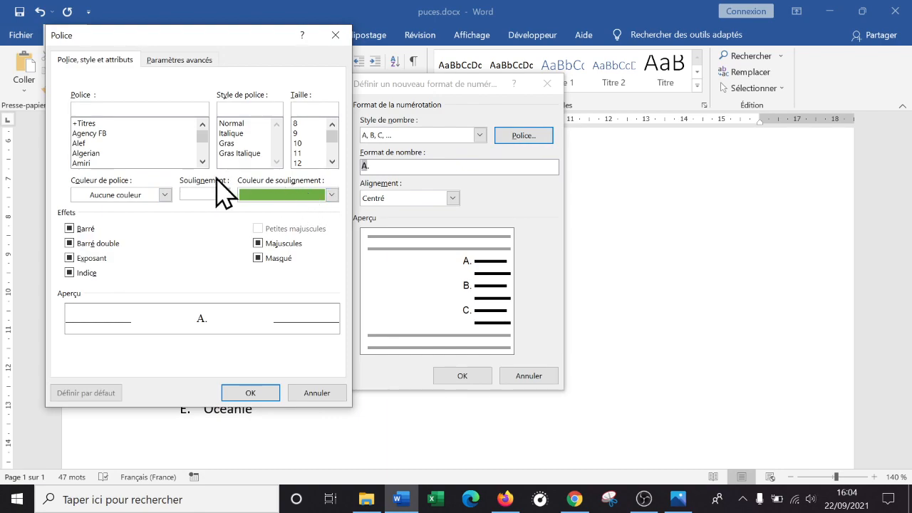
click(165, 195)
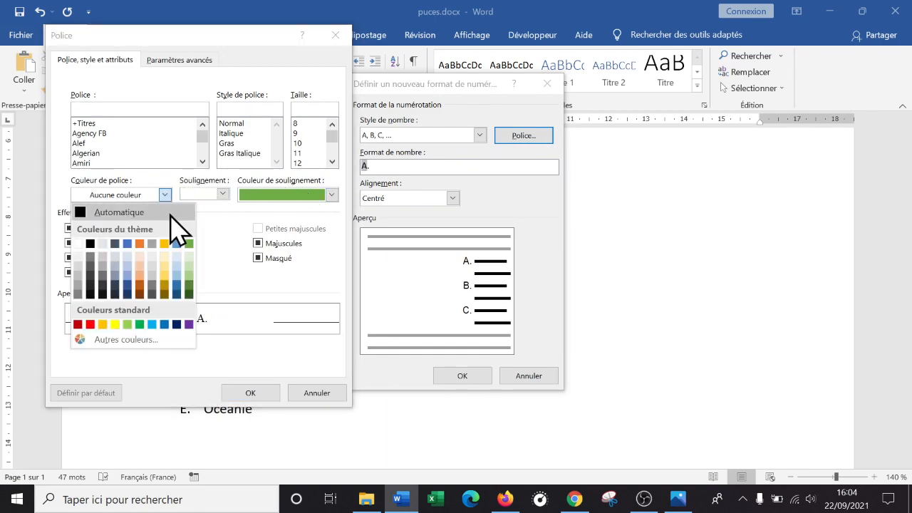
click(189, 244)
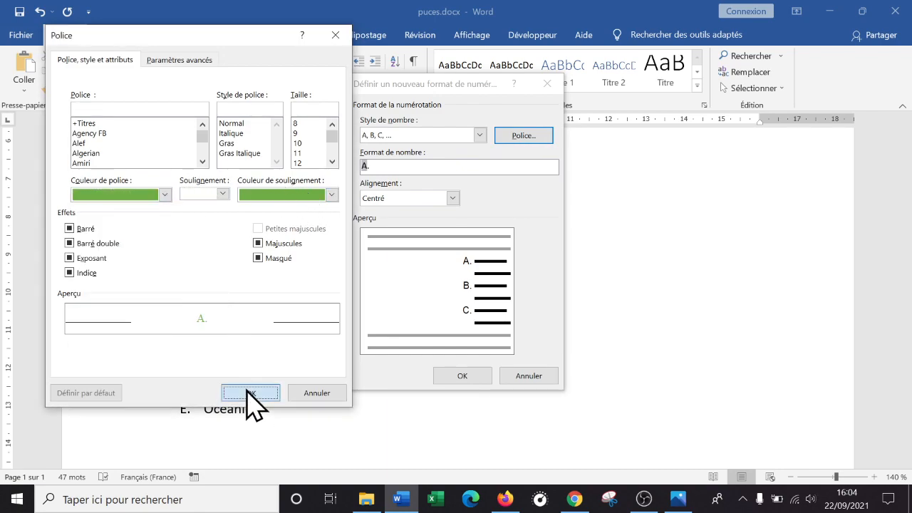
click(250, 393)
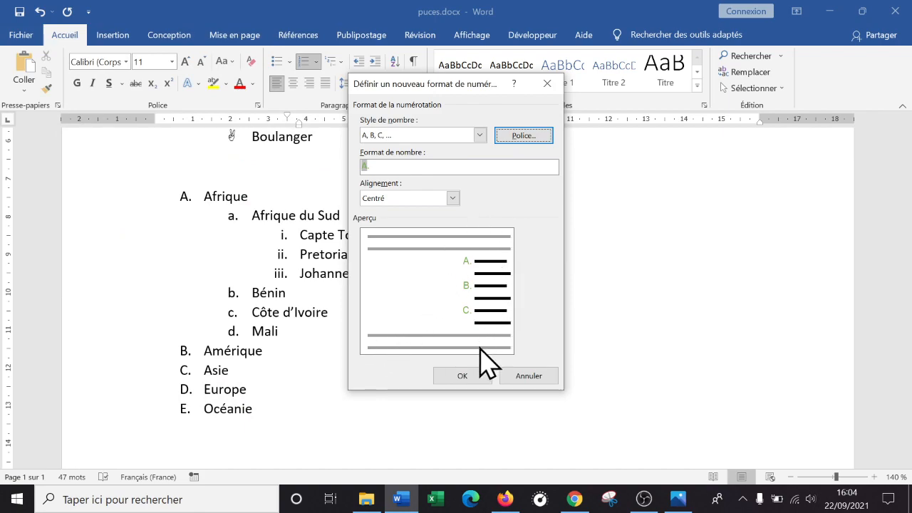
click(463, 373)
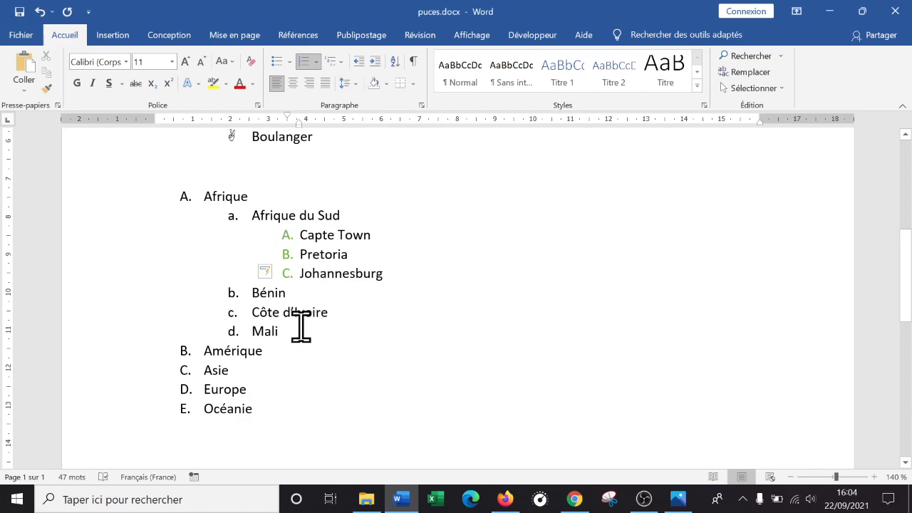
- Start a new number format for the third-level cities with the 001, 002, 003, ... style
click(422, 105)
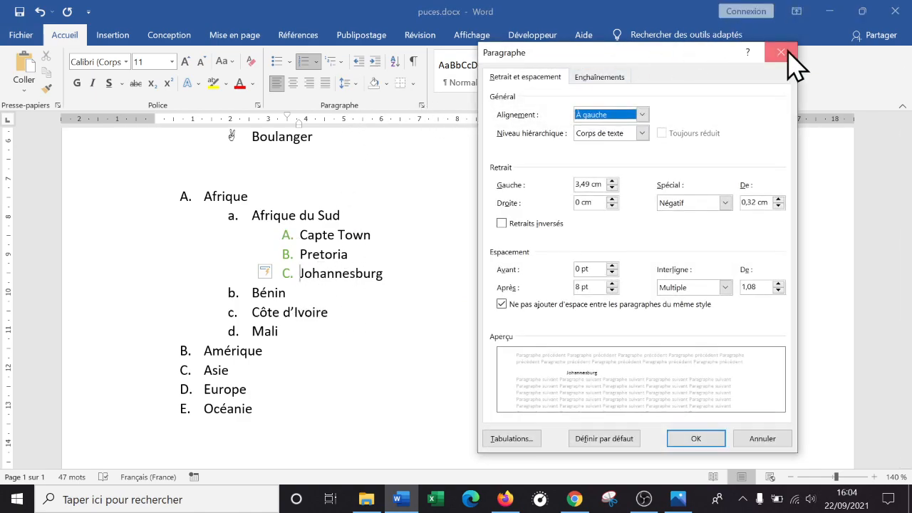
click(781, 52)
click(316, 62)
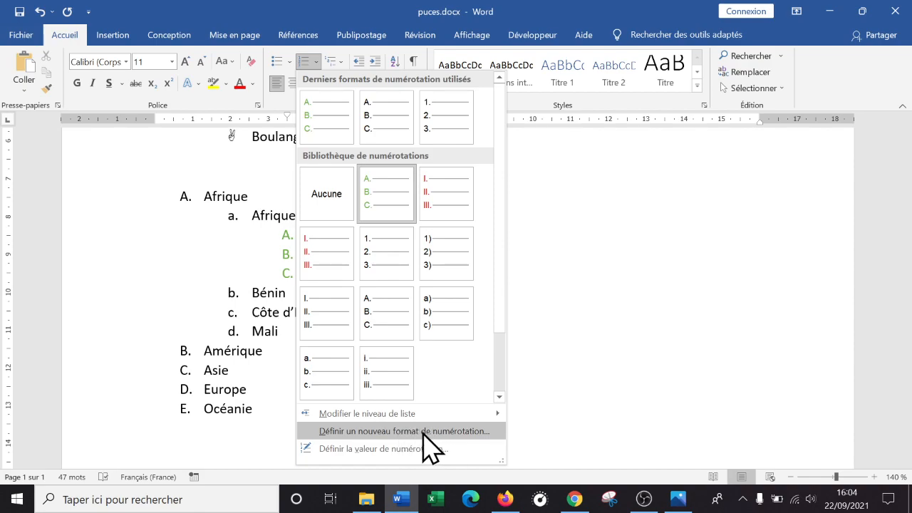
click(396, 433)
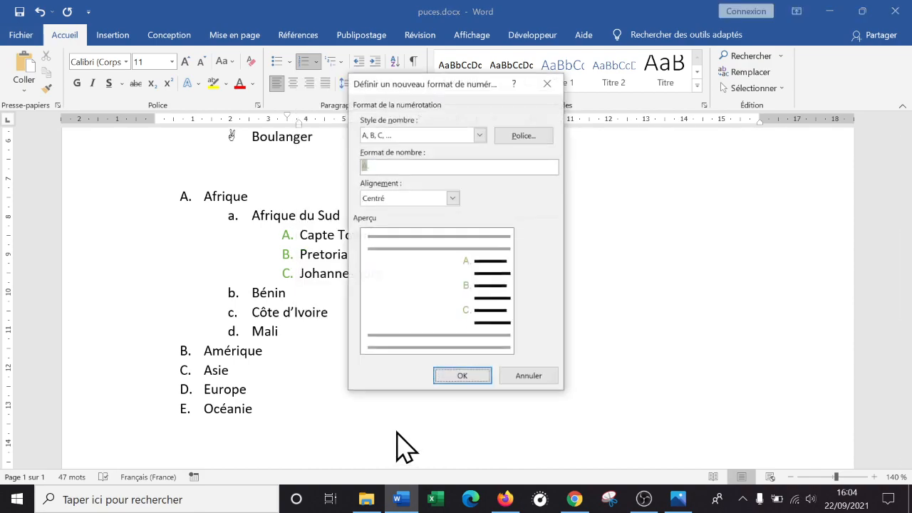
click(480, 135)
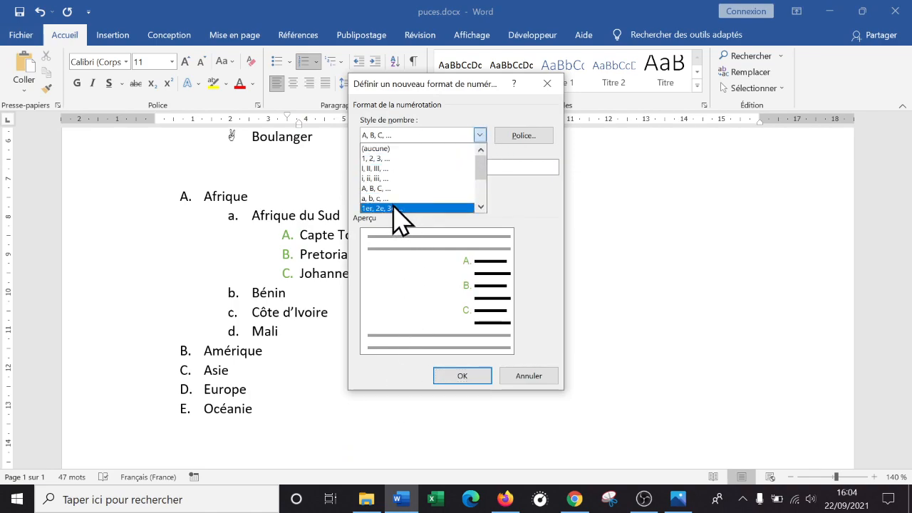
click(482, 193)
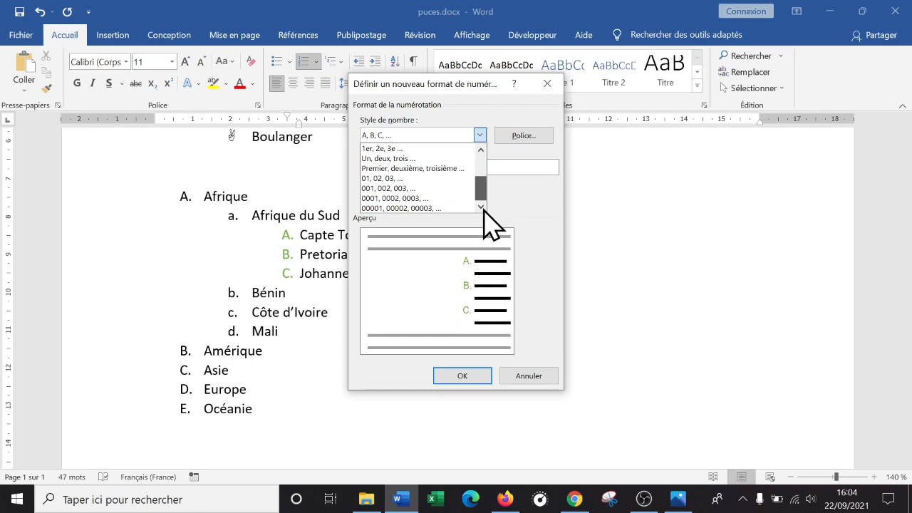
click(399, 188)
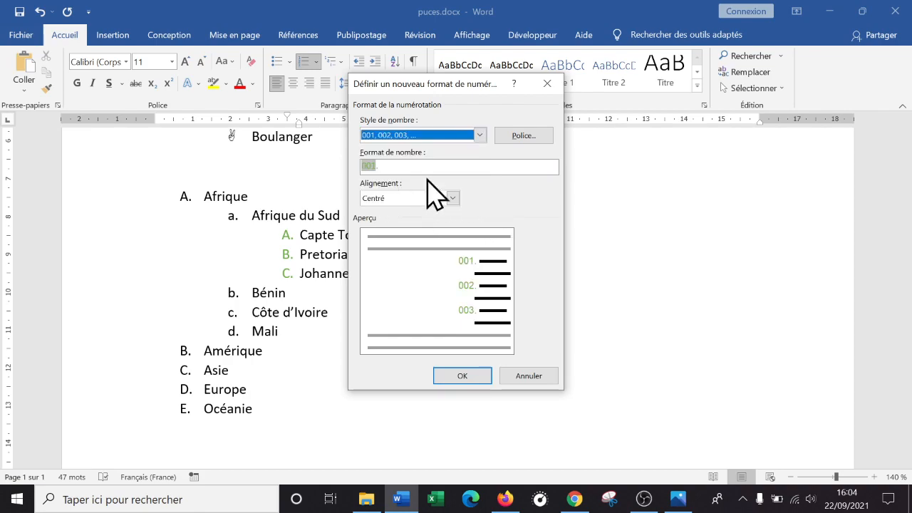
- Set the font colour of the new number format to purple and apply the format to the cities
click(527, 137)
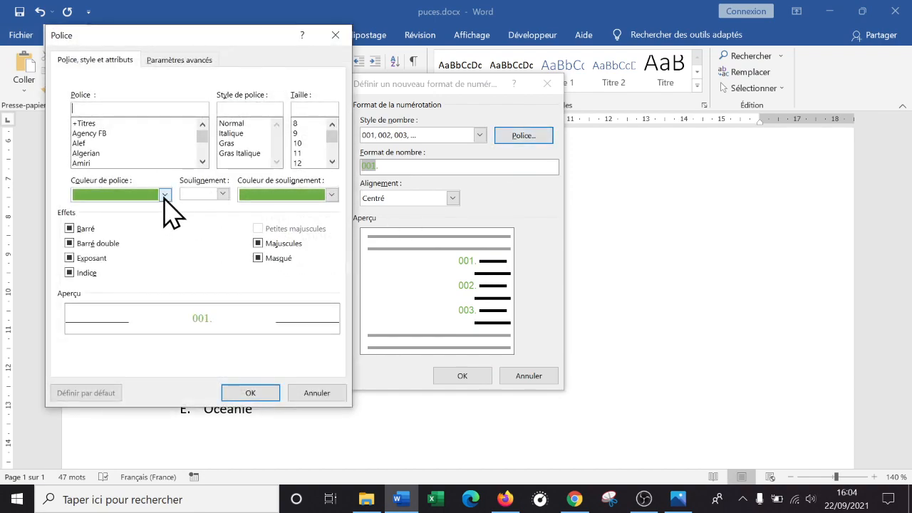
click(164, 195)
click(189, 324)
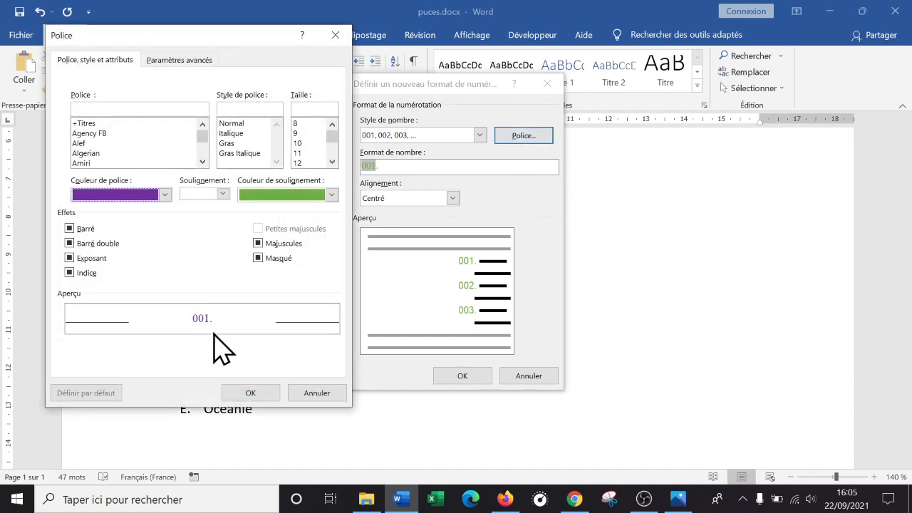
click(251, 395)
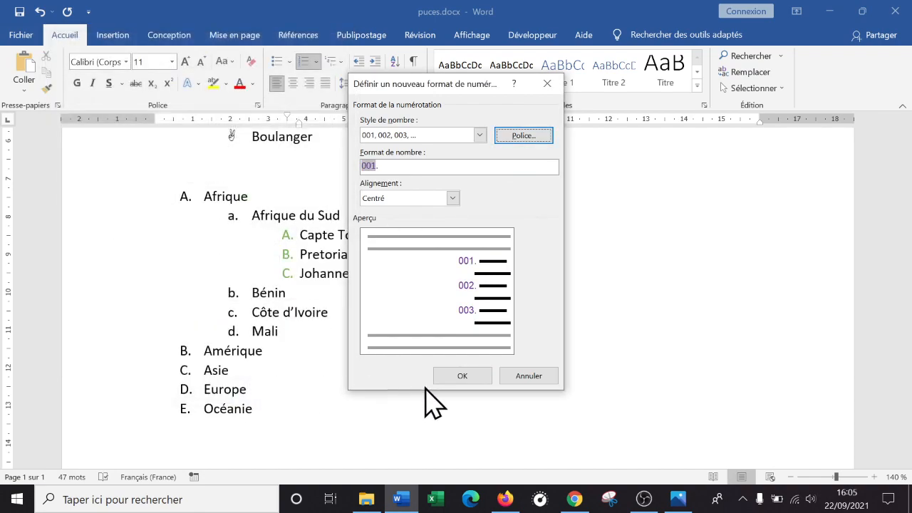
click(460, 376)
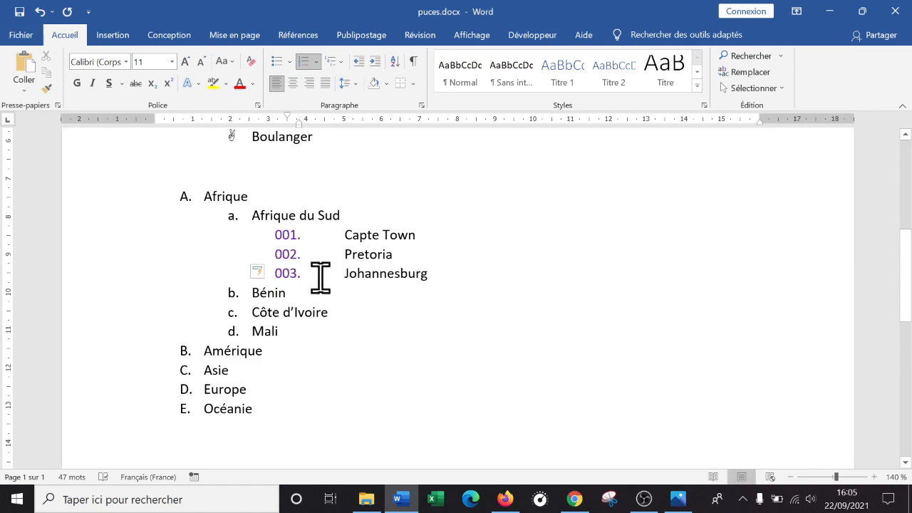
- Add Bamako as a third-level item under Mali
click(353, 311)
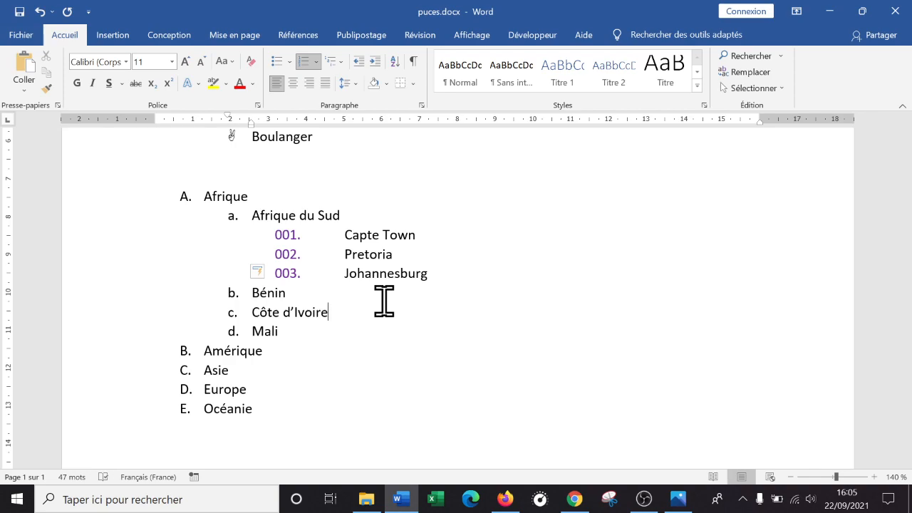
click(358, 330)
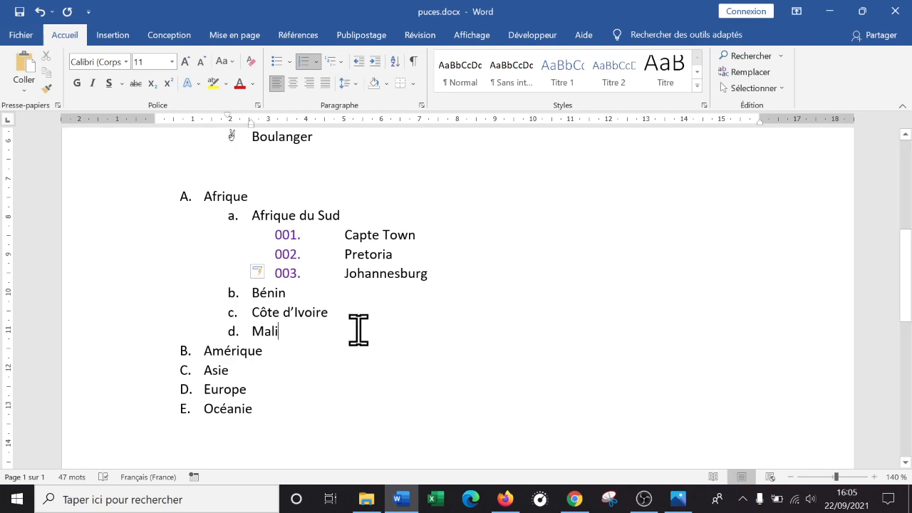
key(Return)
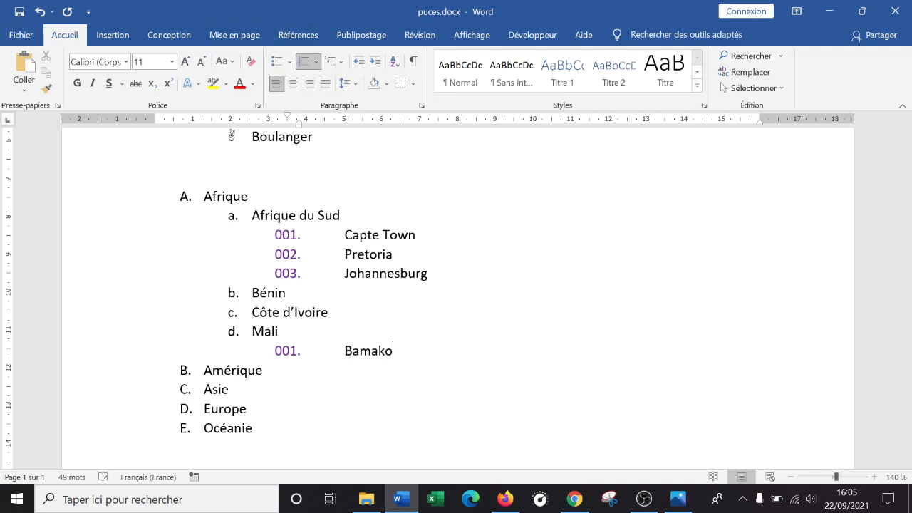
- Define the cities' 001, 002, 003, ... number format with left alignment (À gauche) and apply it
click(316, 61)
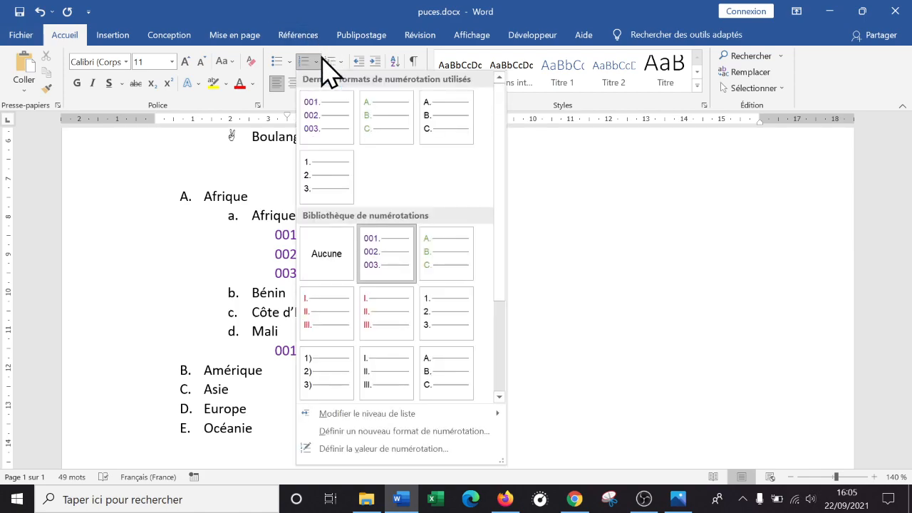
click(404, 432)
click(525, 137)
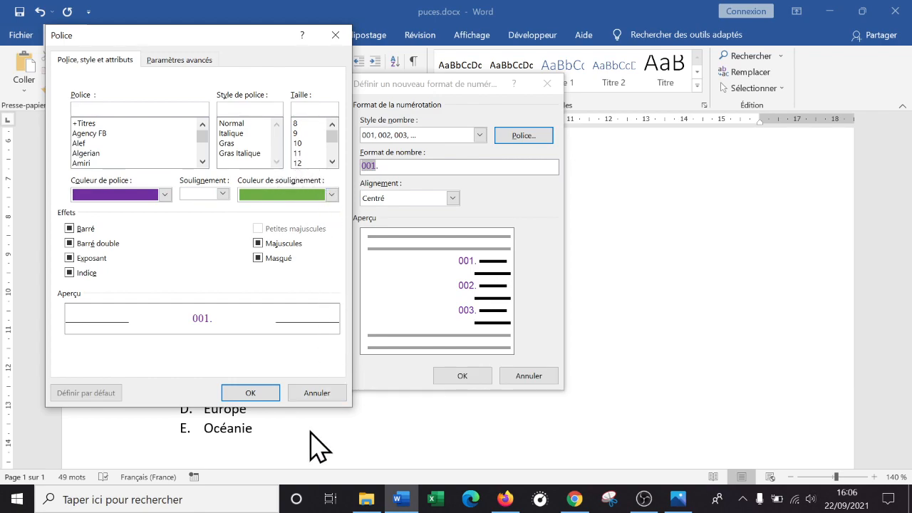
click(253, 394)
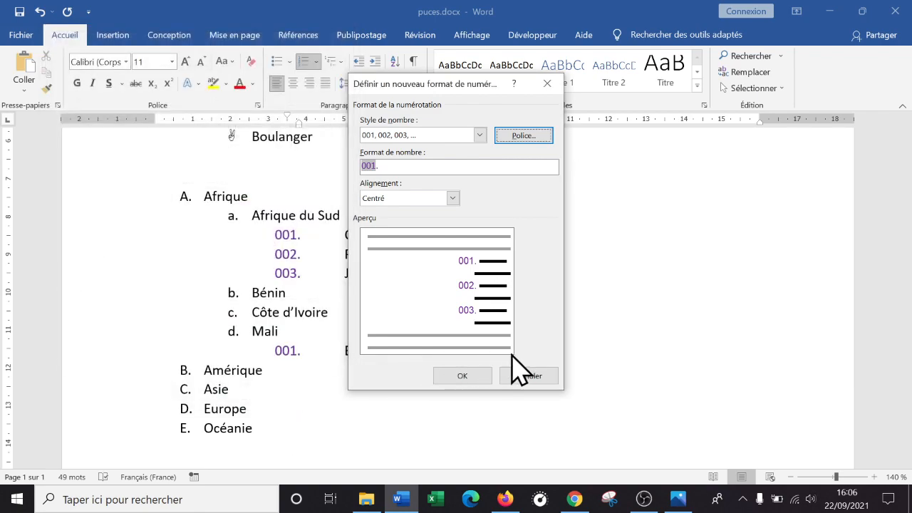
click(453, 198)
click(416, 232)
click(452, 198)
click(423, 212)
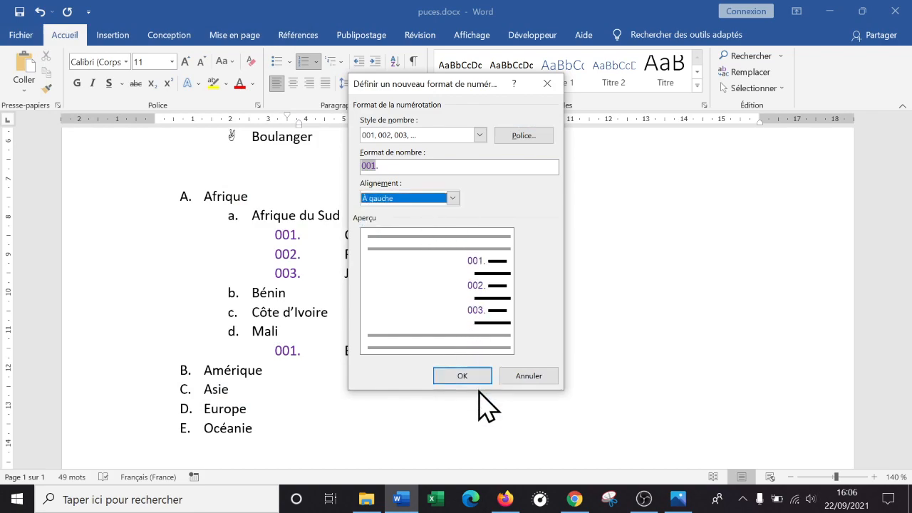
click(463, 374)
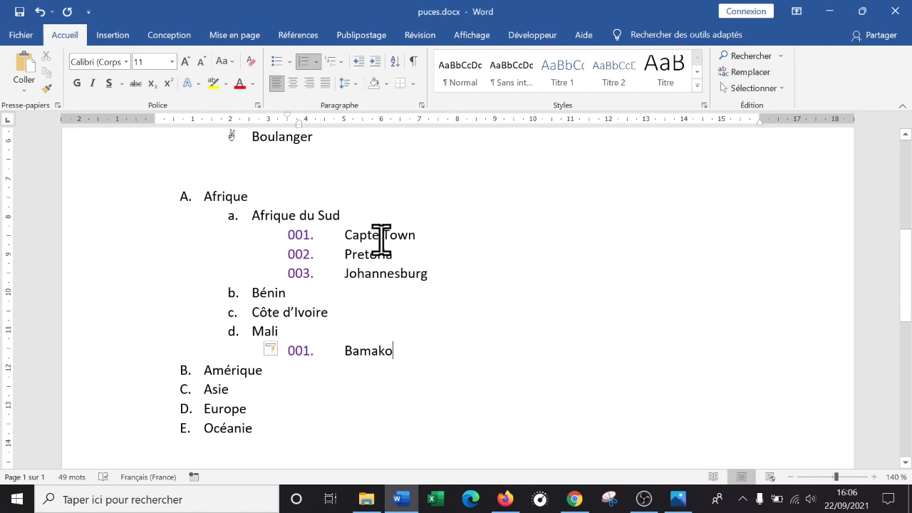
- Apply the 1), 2), 3) numbering from the numbering library to the third-level cities
click(346, 235)
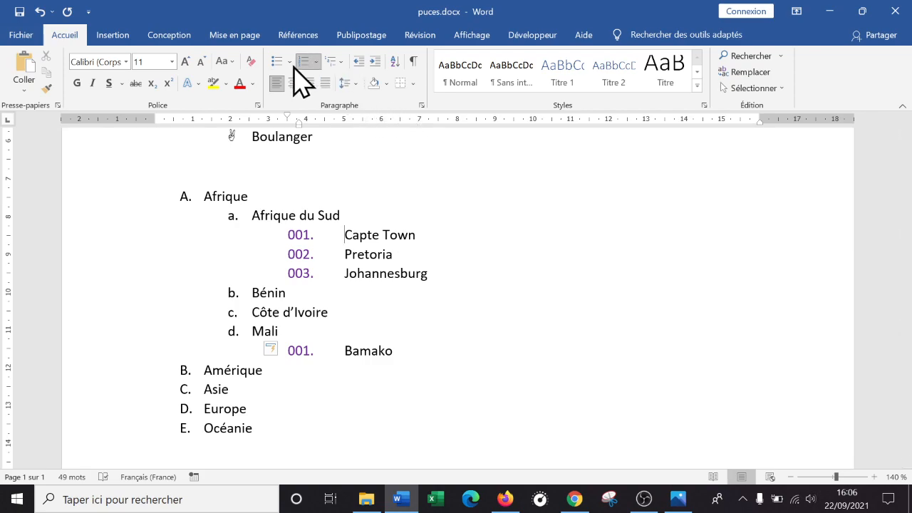
click(315, 62)
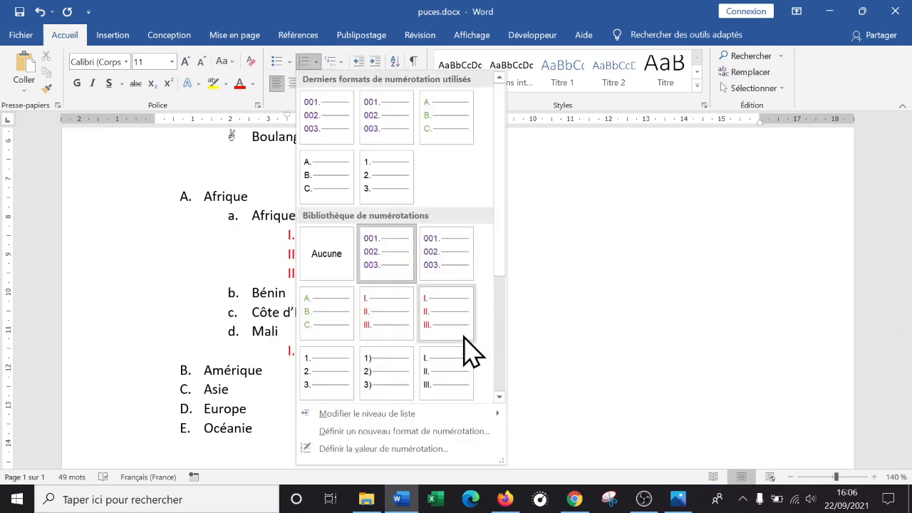
mouse_move(410, 421)
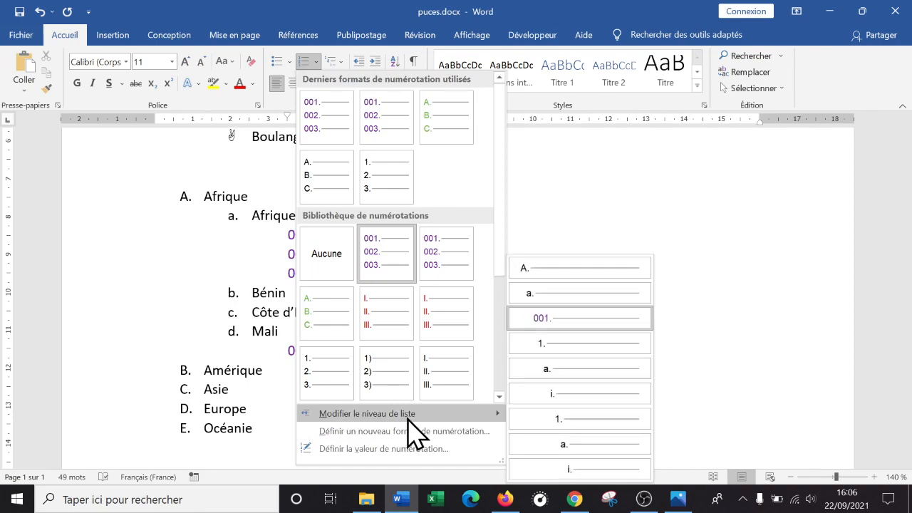
click(379, 377)
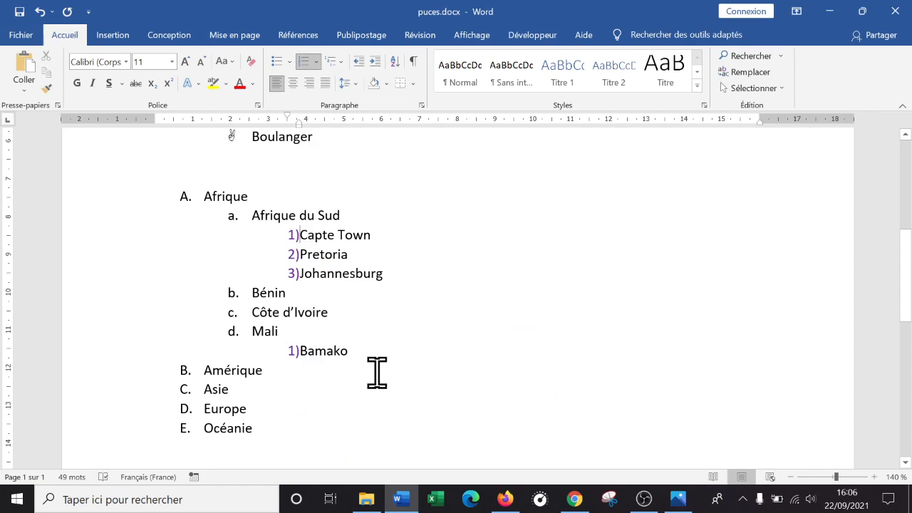
click(421, 371)
click(333, 387)
click(316, 62)
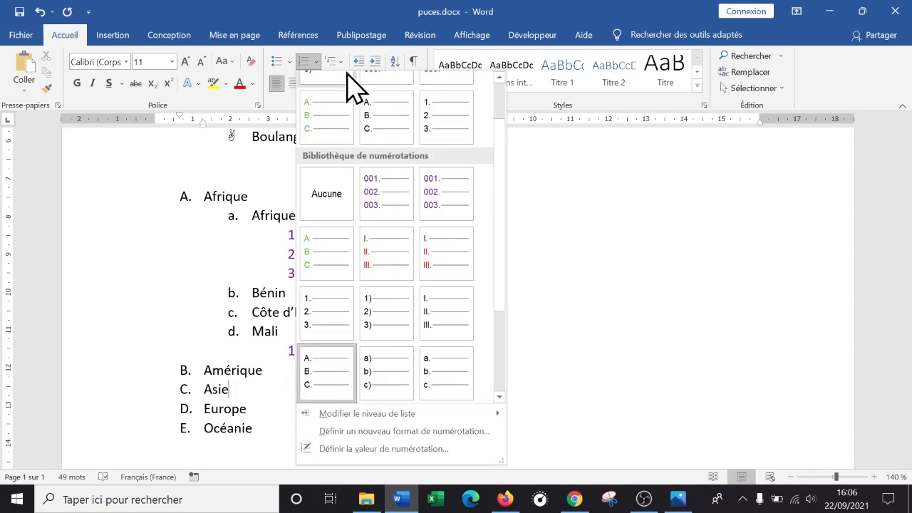
click(418, 449)
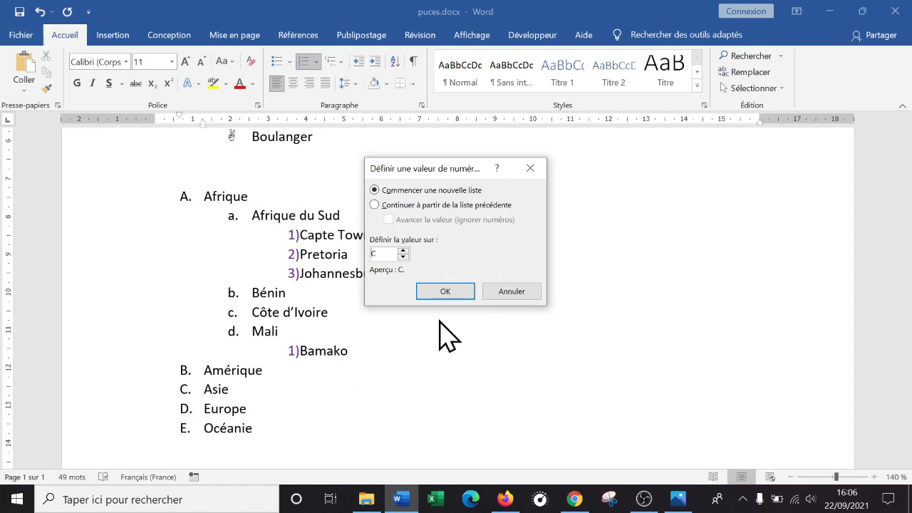
click(512, 291)
- Set the numbering value of Afrique to H as the start of a new list
click(215, 198)
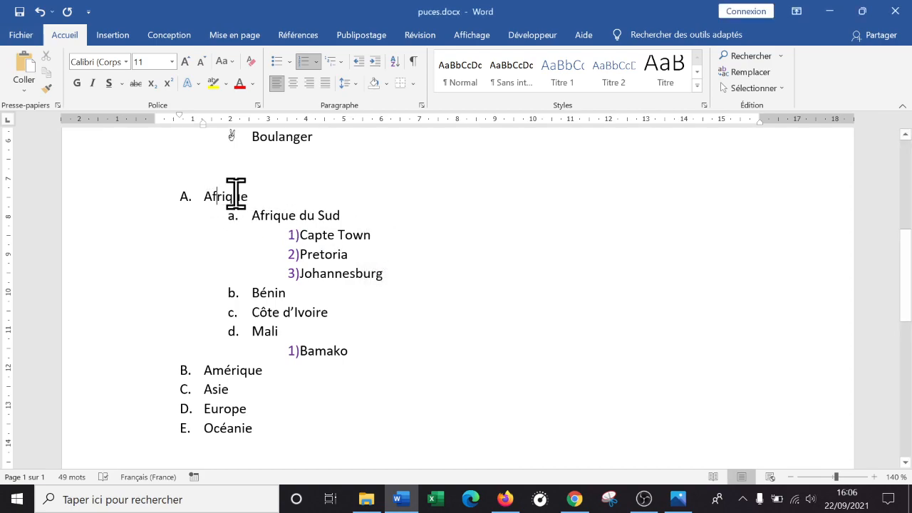
right_click(236, 193)
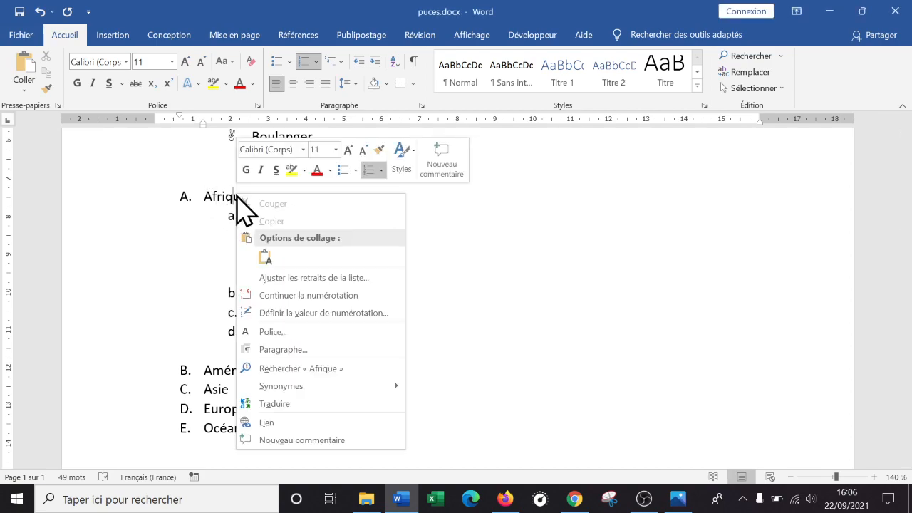
click(315, 62)
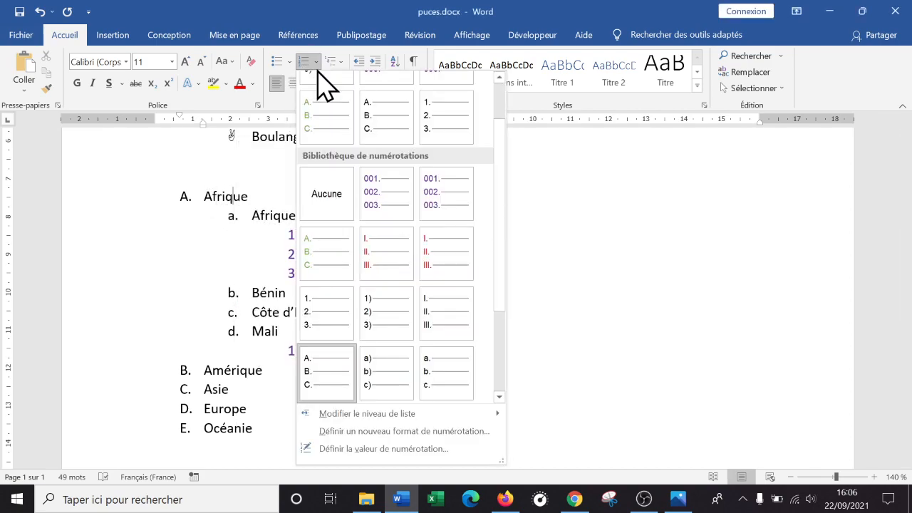
click(395, 450)
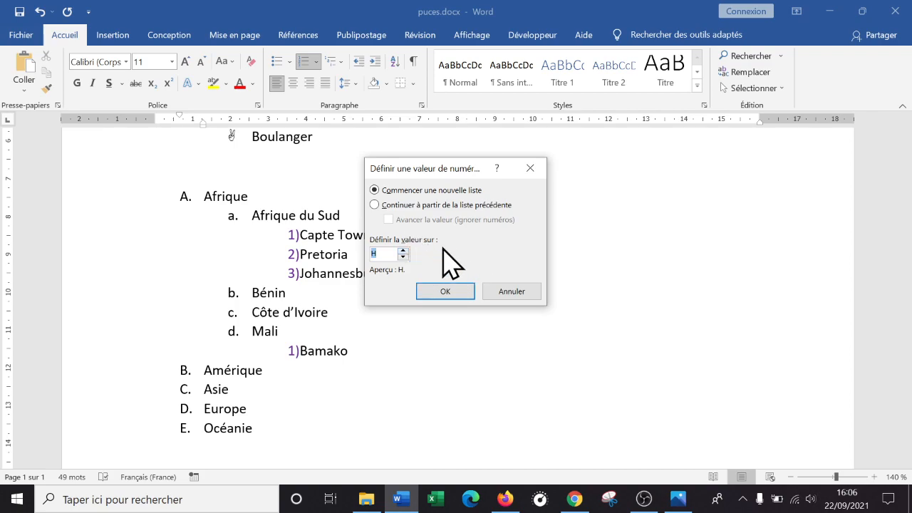
click(451, 293)
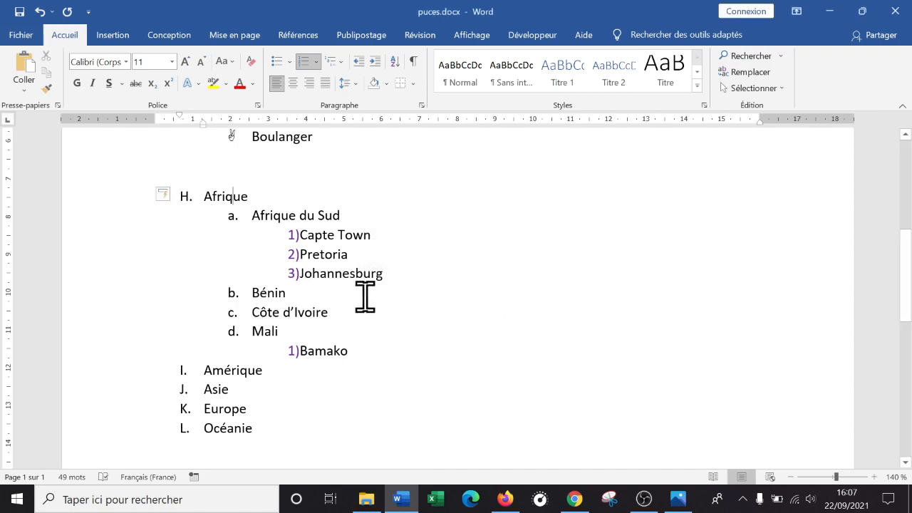
click(232, 195)
scroll(384, 227, up, 3)
scroll(384, 227, down, 4)
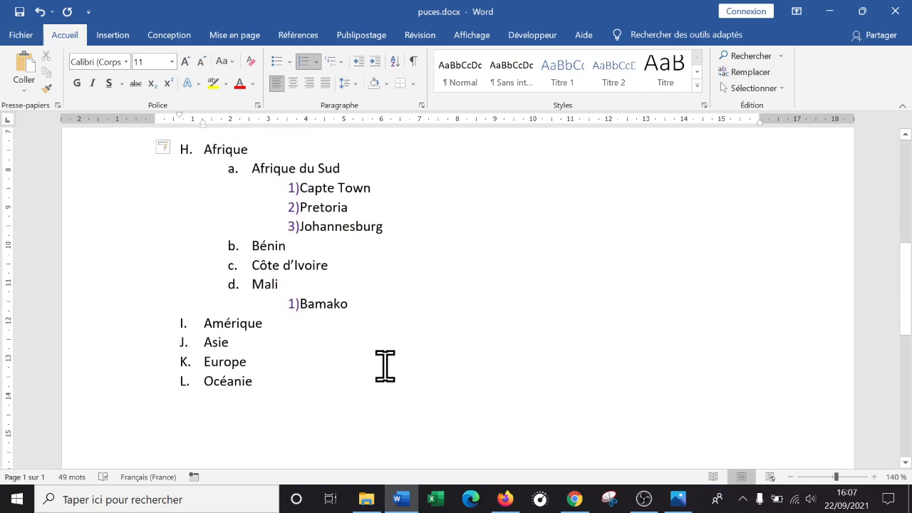
scroll(324, 266, up, 1)
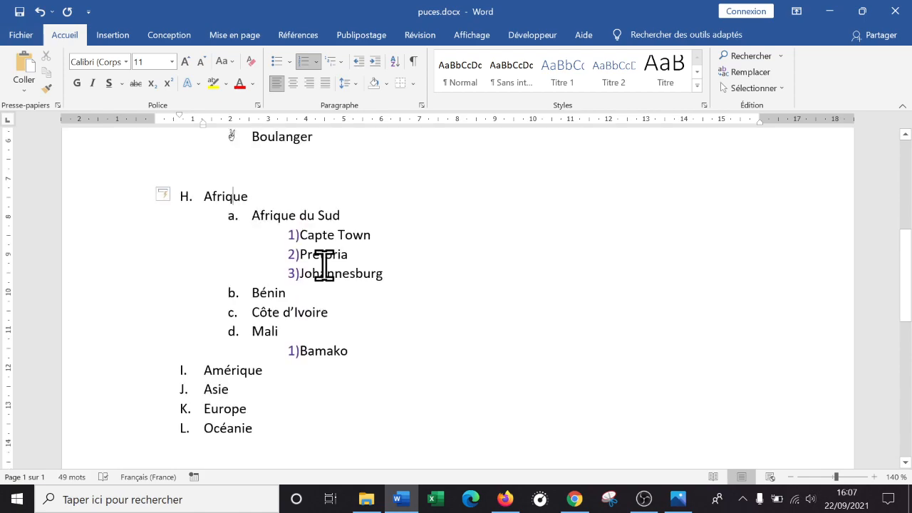